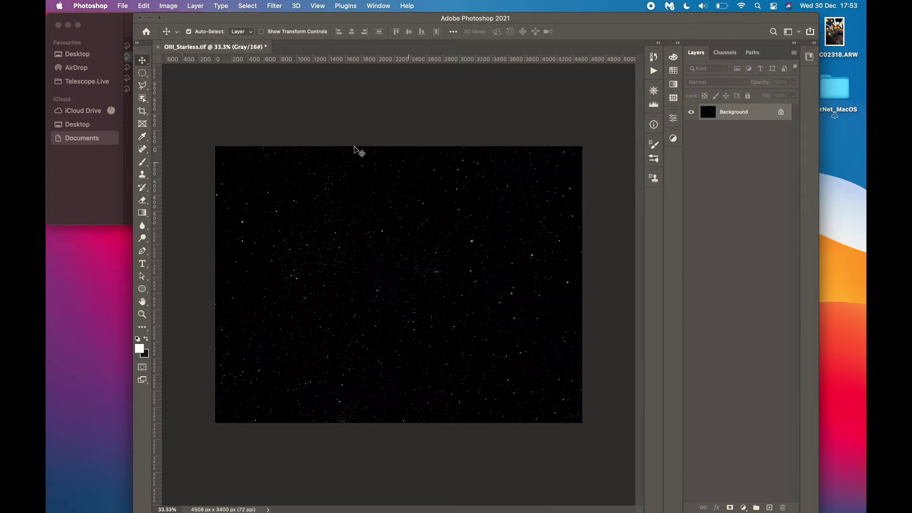
# Step: Save the OIII star image as a separate file and open Ha_Starless.tif in Photoshop
pyautogui.press('super+shift+s')
pyautogui.press('Return')
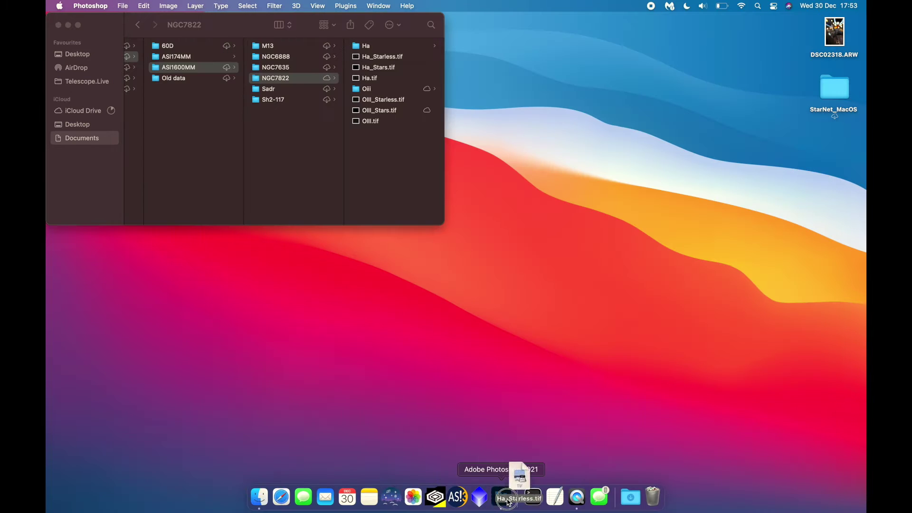
pyautogui.click(503, 498)
# Step: Duplicate the Background layer and brighten the copy's midtones with an initial Levels stretch
pyautogui.press('super+j')
pyautogui.press('super+l')
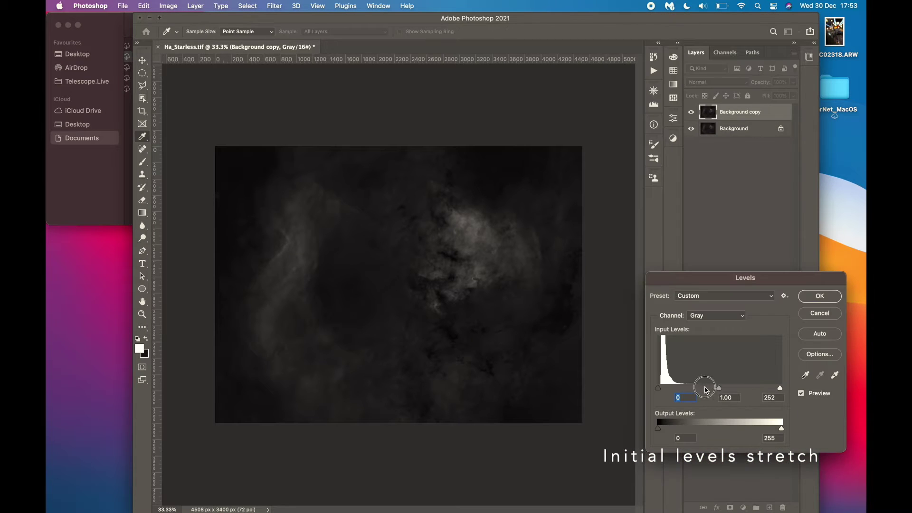
pyautogui.moveTo(713, 387); pyautogui.dragTo(666, 387)
pyautogui.press('Return')
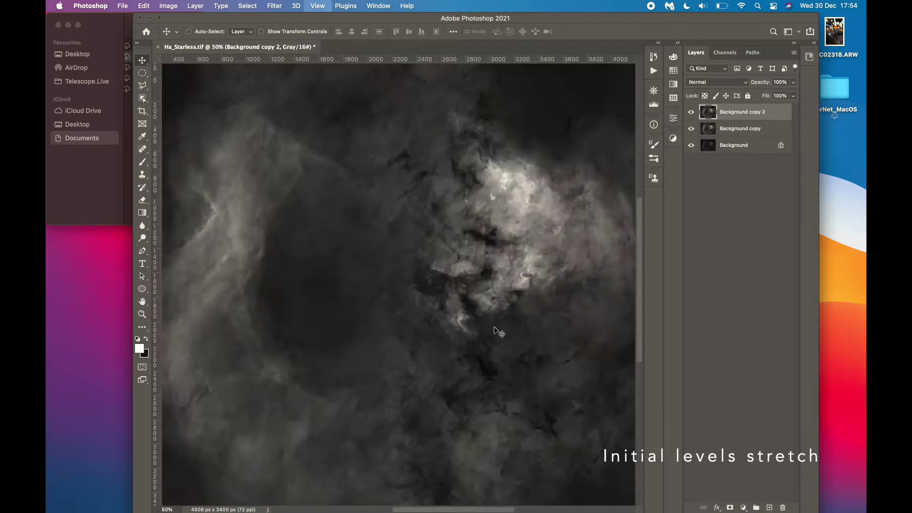
# Step: Spot-heal digital artefacts near the image's upper-left corner and along its left edge with a 175 px Content-Aware brush
pyautogui.scroll(3, 485, 330)
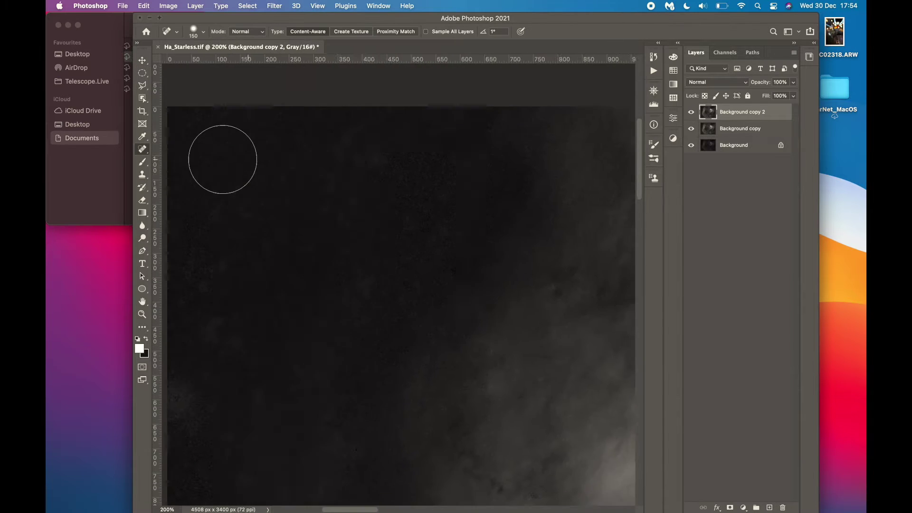
pyautogui.hscroll(-2, 222, 159)
pyautogui.press(']')
pyautogui.click(226, 377)
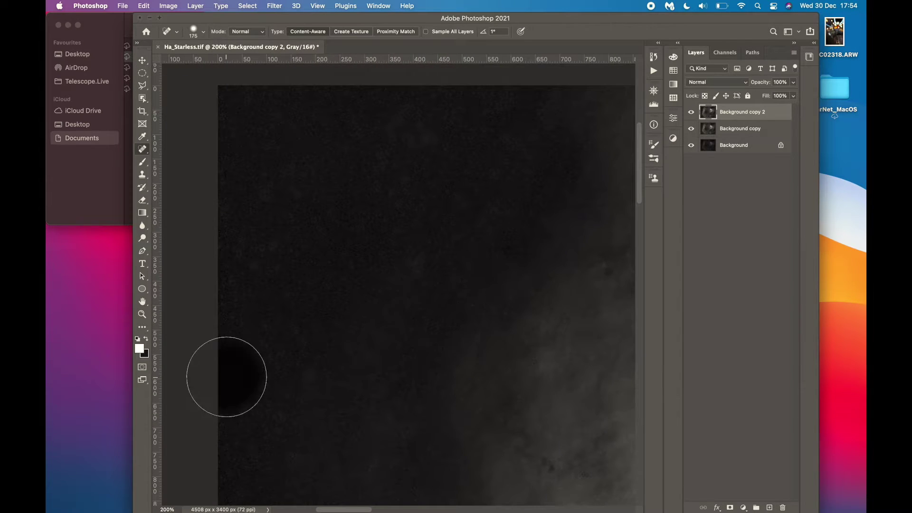
pyautogui.hscroll(10, 396, 277)
pyautogui.press('F2')
pyautogui.hscroll(12, 274, 285)
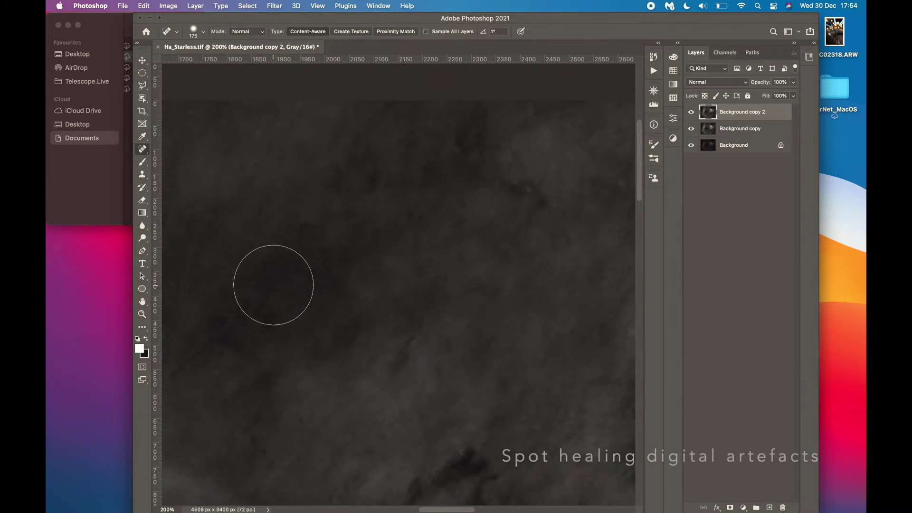
# Step: Spot-heal small artefacts along the upper middle of the nebula image with the brush reduced to 40 px
pyautogui.press('[')
pyautogui.press('[')
pyautogui.press('[')
pyautogui.press('[')
pyautogui.press('[')
pyautogui.press('[')
pyautogui.press('[')
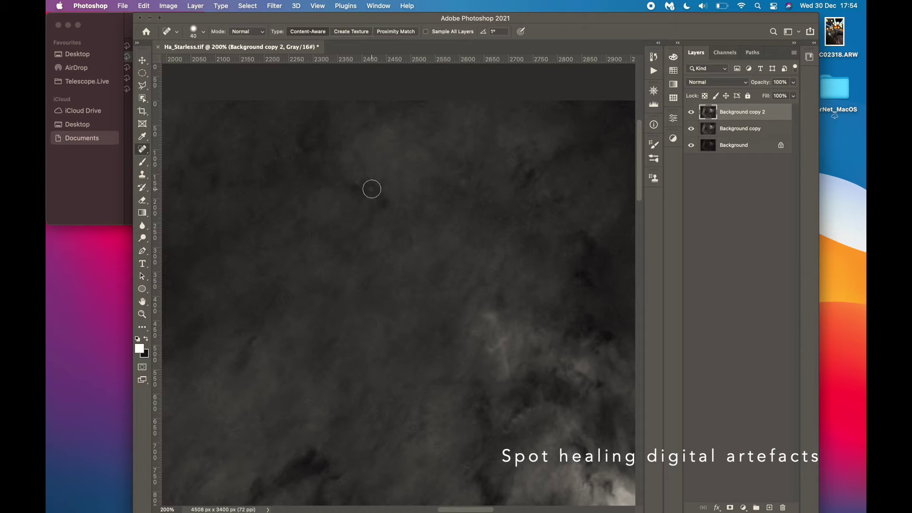
# Step: Spot-heal artefacts in the dark sky of the image's upper-right area with a 90 px brush
pyautogui.hscroll(20, 406, 218)
pyautogui.press(']')
pyautogui.press(']')
pyautogui.press(']')
pyautogui.press(']')
pyautogui.press(']')
pyautogui.press(']')
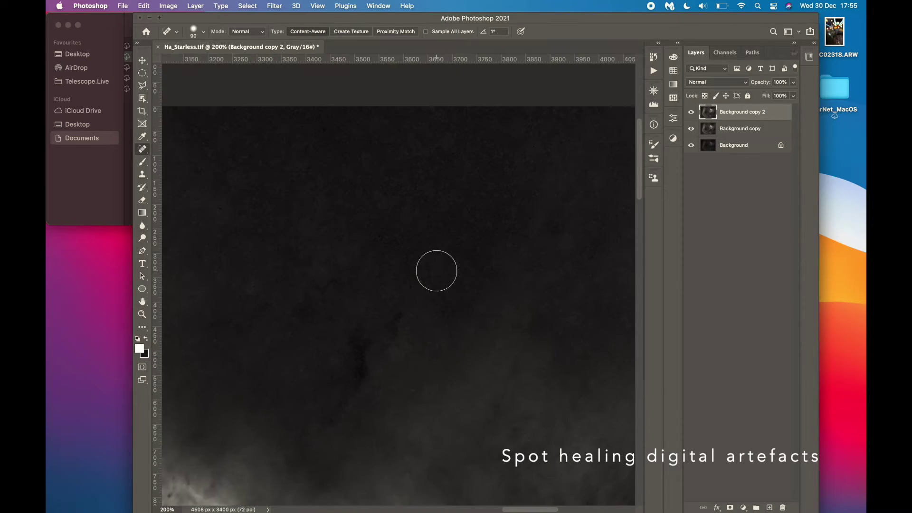
# Step: Spot-heal artefacts from the image's right edge into the bright nebula with brush sizes from 50 to 125 px
pyautogui.scroll(-15, 479, 204)
pyautogui.hscroll(-3, 525, 136)
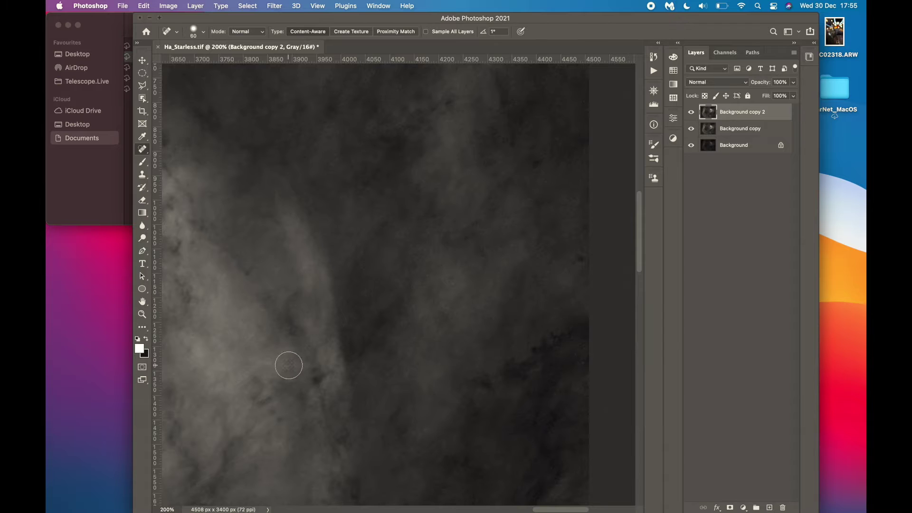
pyautogui.click(691, 113)
pyautogui.hscroll(-12, 447, 285)
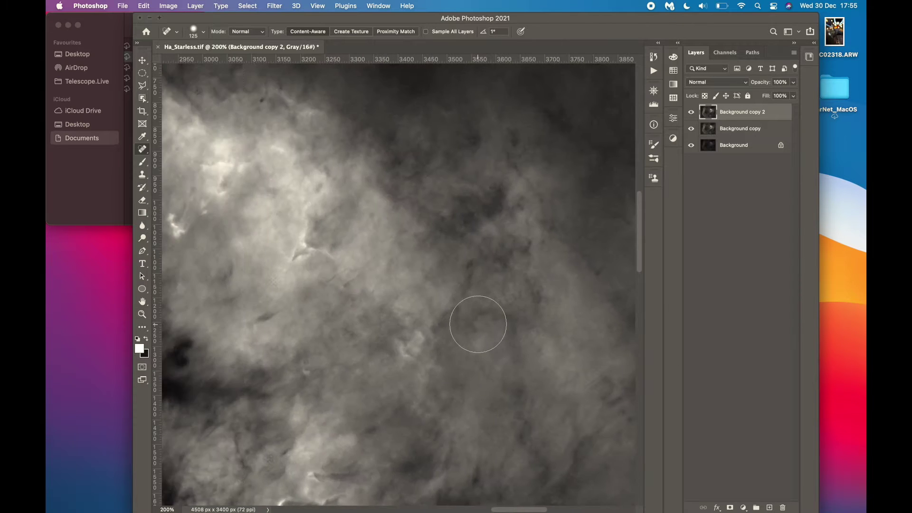
pyautogui.press('[')
pyautogui.press('[')
pyautogui.press('[')
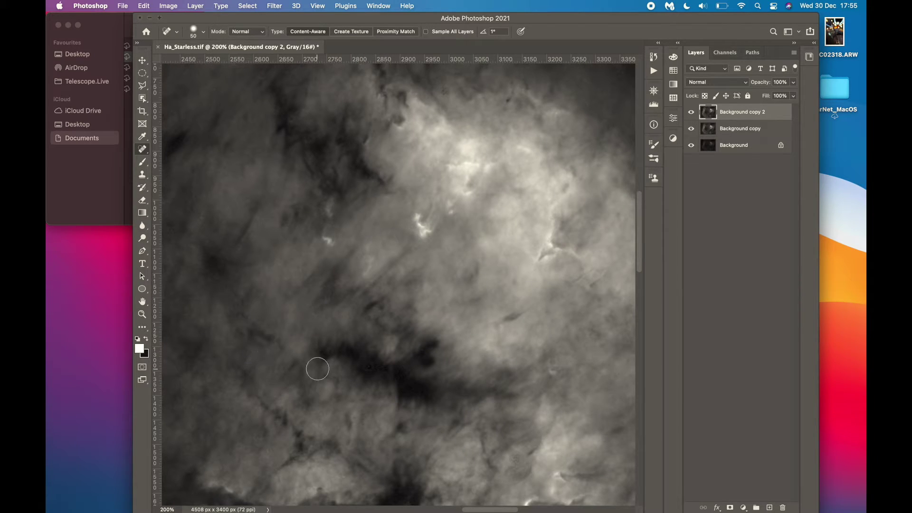
# Step: Spot-heal artefacts from the dark lanes beside the bright nebula across to the left filament with 20 to 60 px brushes
pyautogui.hscroll(-2, 356, 390)
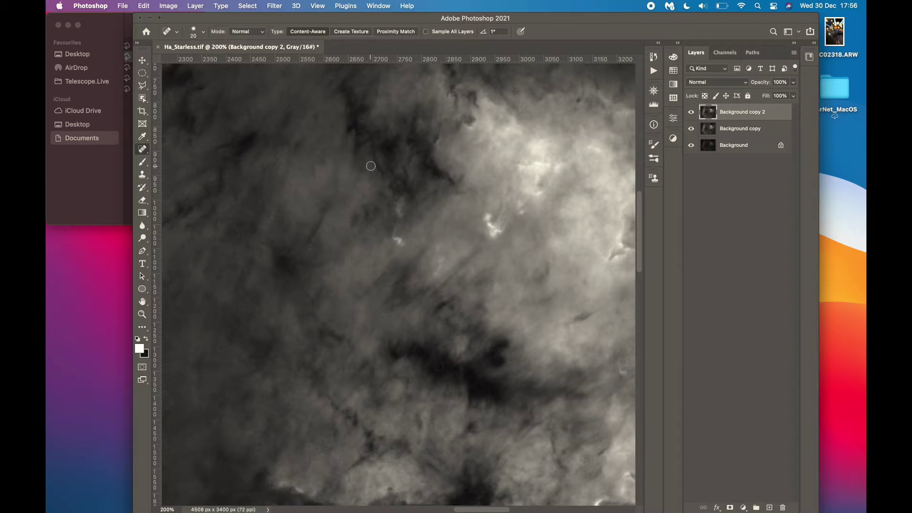
pyautogui.hscroll(-7, 330, 222)
pyautogui.press('[')
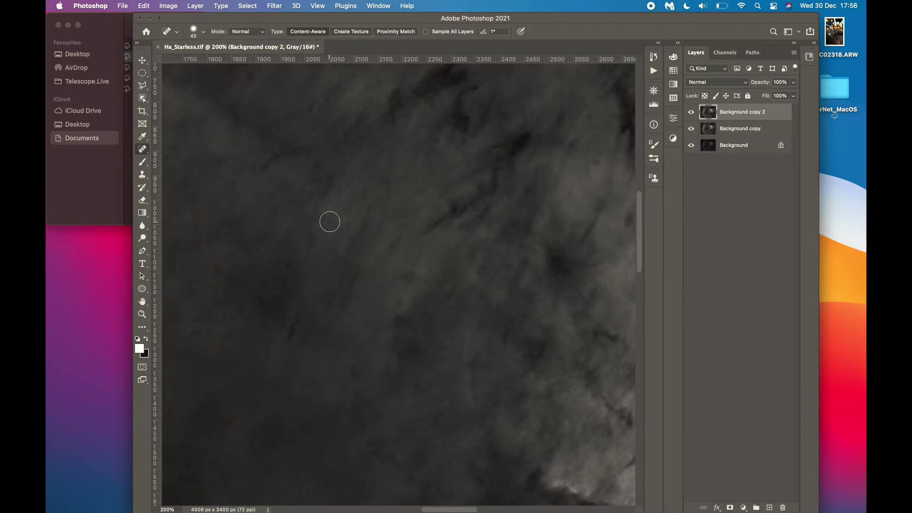
pyautogui.hscroll(-20, 333, 259)
pyautogui.press(']')
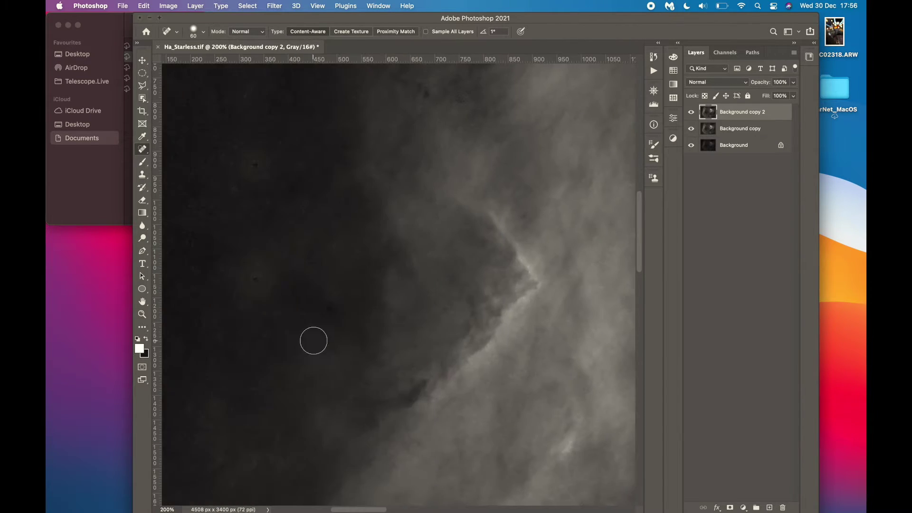
# Step: Spot-heal artefacts below and around the left curved filament with a 90 px brush
pyautogui.press(']')
pyautogui.press(']')
pyautogui.press(']')
pyautogui.hscroll(13, 243, 210)
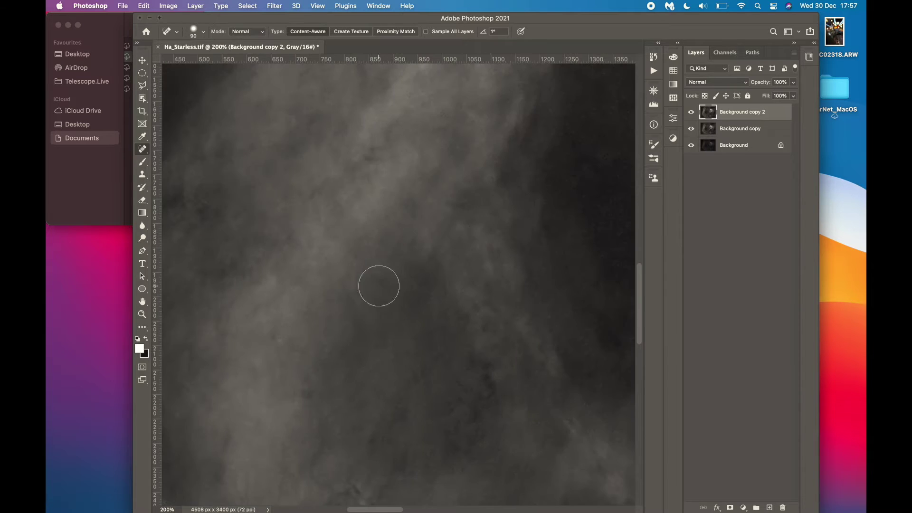
# Step: Spot-heal artefacts around the dark pillars beneath the bright nebula with a 45 px brush
pyautogui.hscroll(11, 333, 238)
pyautogui.press('[')
pyautogui.press('[')
pyautogui.press('[')
pyautogui.press('[')
pyautogui.press('[')
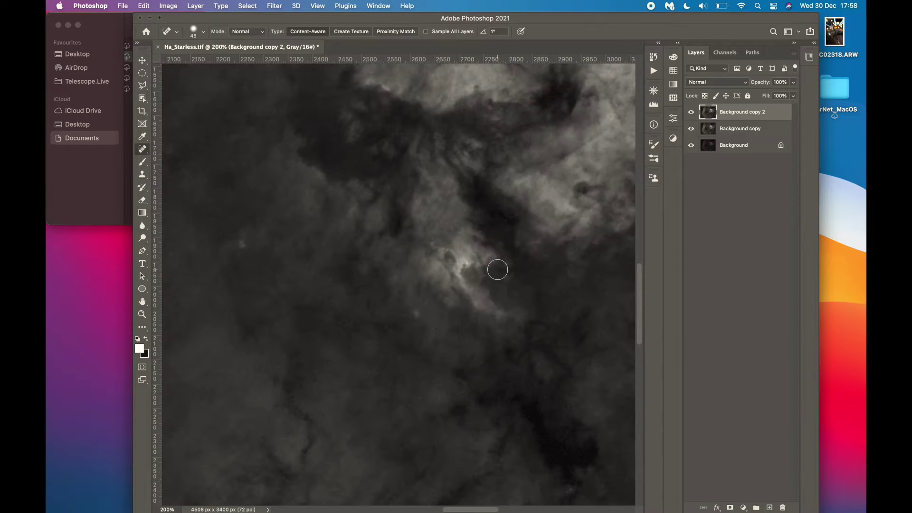
# Step: Spot-heal fine artefacts in the dark area right of the pillars at 500% magnification with brushes of 25 px and smaller
pyautogui.hscroll(6, 551, 183)
pyautogui.press(']')
pyautogui.press(']')
pyautogui.press(']')
pyautogui.hscroll(5, 474, 360)
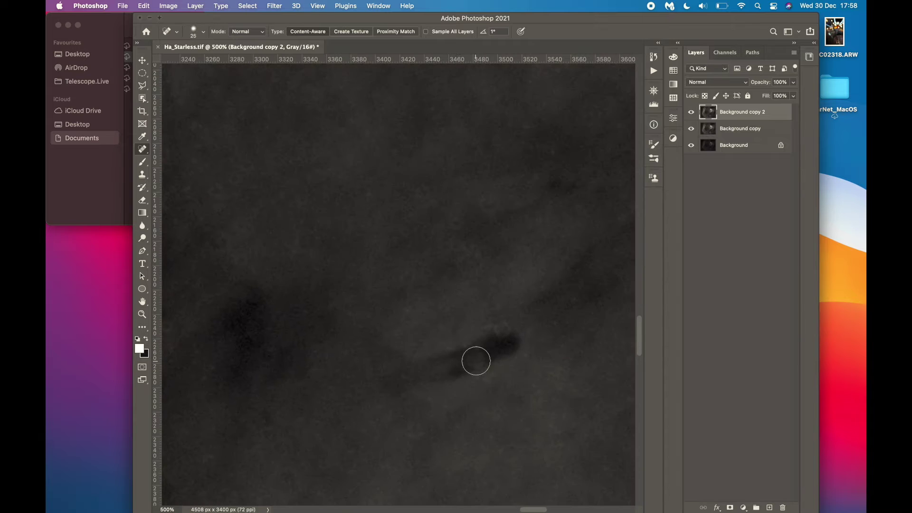
pyautogui.hscroll(10, 454, 330)
pyautogui.press(']')
pyautogui.press('super+plus')
pyautogui.press('super+plus')
pyautogui.press('super+plus')
pyautogui.press('[')
pyautogui.press('[')
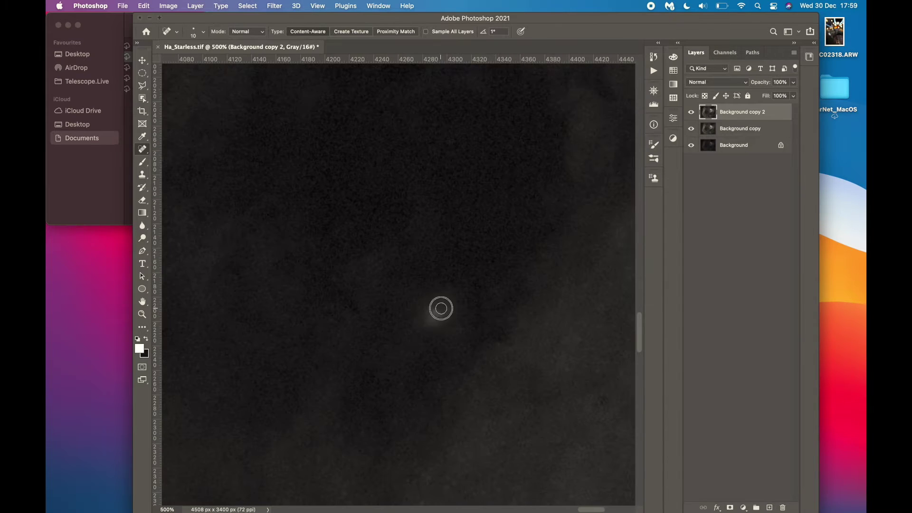
# Step: Spot-heal remaining artefacts at the image's right side and lower-right area, resizing the brush to 60 px
pyautogui.press('super+minus')
pyautogui.press('super+minus')
pyautogui.press('super+minus')
pyautogui.scroll(3, 470, 139)
pyautogui.press(']')
pyautogui.press(']')
pyautogui.press(']')
pyautogui.press(']')
pyautogui.press(']')
pyautogui.press(']')
pyautogui.press(']')
pyautogui.press(']')
pyautogui.press(']')
pyautogui.press(']')
pyautogui.scroll(-9, 535, 193)
pyautogui.press('[')
pyautogui.press('[')
pyautogui.hscroll(-9, 484, 281)
pyautogui.press(']')
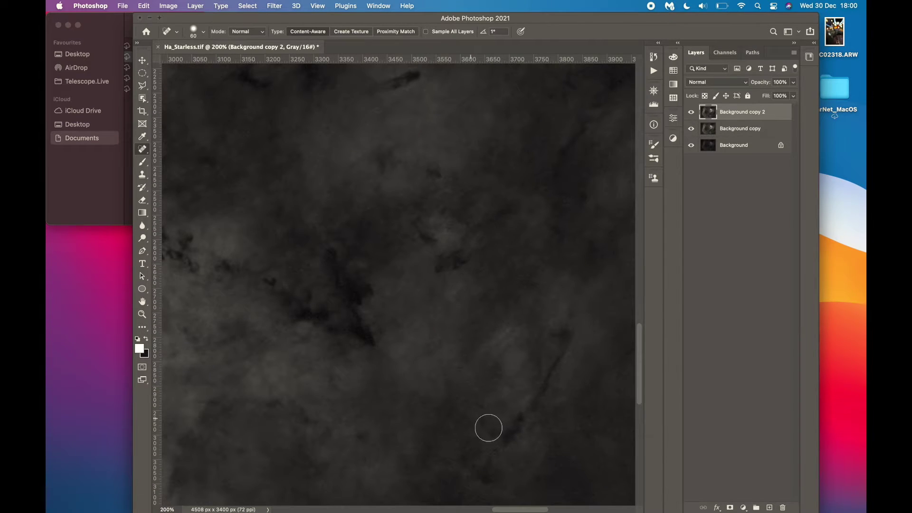
# Step: Spot-heal artefacts along the lower part of the image with brushes of about 45 to 50 px
pyautogui.hscroll(-20, 240, 306)
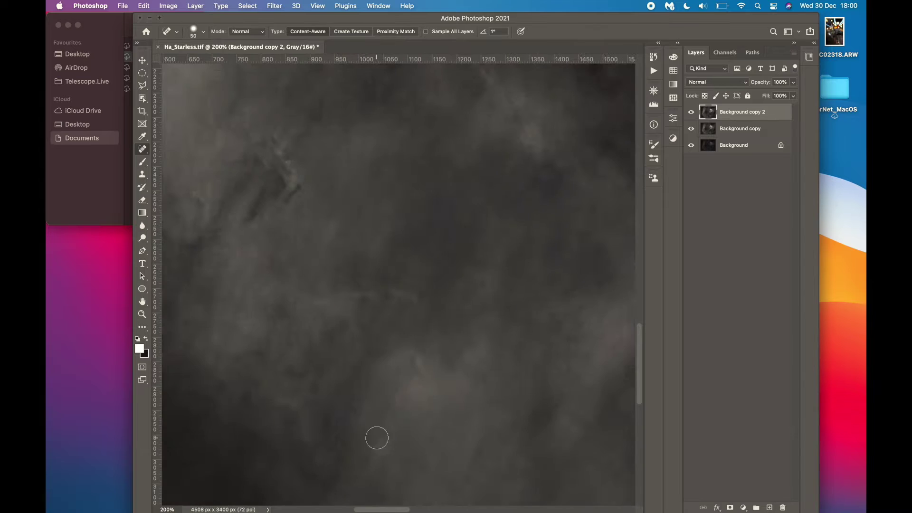
pyautogui.press(']')
pyautogui.hscroll(20, 361, 420)
pyautogui.scroll(-5, 362, 420)
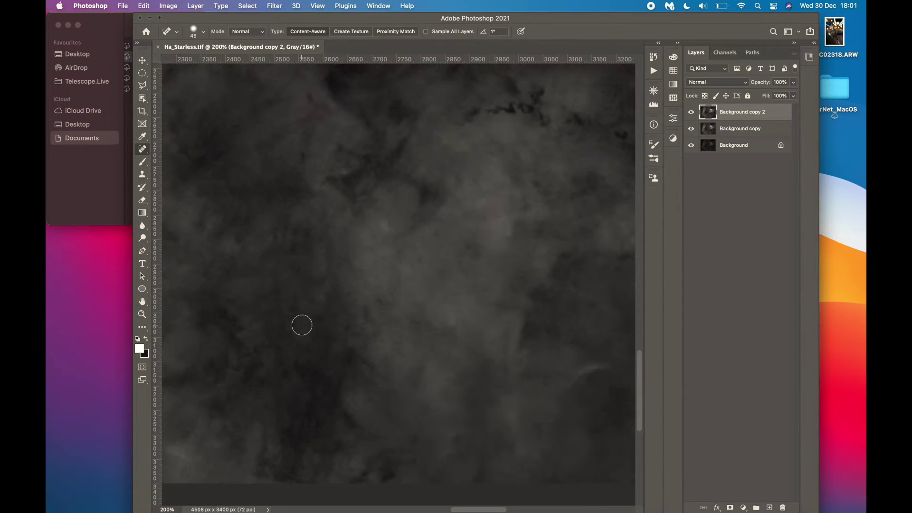
pyautogui.press(']')
pyautogui.press(']')
pyautogui.press(']')
pyautogui.press(']')
pyautogui.press(']')
# Step: Merge the healed layer into the copy beneath it and duplicate the merged layer
pyautogui.press('super+0')
pyautogui.click(691, 113)
pyautogui.press('super+e')
pyautogui.moveTo(733, 113); pyautogui.dragTo(769, 506)
# Step: Stretch the duplicated layer further with several successive Levels adjustments
pyautogui.press('super+l')
pyautogui.moveTo(781, 388); pyautogui.dragTo(662, 388)
pyautogui.press('Return')
pyautogui.press('super+l')
pyautogui.click(819, 296)
pyautogui.press('super+l')
pyautogui.press('Return')
# Step: Examine the stretched image's edges and corners at 300% magnification for leftover artefacts
pyautogui.press('super+plus')
pyautogui.press('super+plus')
pyautogui.press('super+plus')
pyautogui.press('super+plus')
pyautogui.press('super+plus')
pyautogui.scroll(20, 441, 346)
pyautogui.hscroll(-10, 442, 346)
pyautogui.press('v')
pyautogui.scroll(15, 305, 163)
pyautogui.hscroll(-10, 305, 164)
pyautogui.scroll(-20, 305, 164)
pyautogui.hscroll(20, 305, 164)
pyautogui.scroll(20, 305, 164)
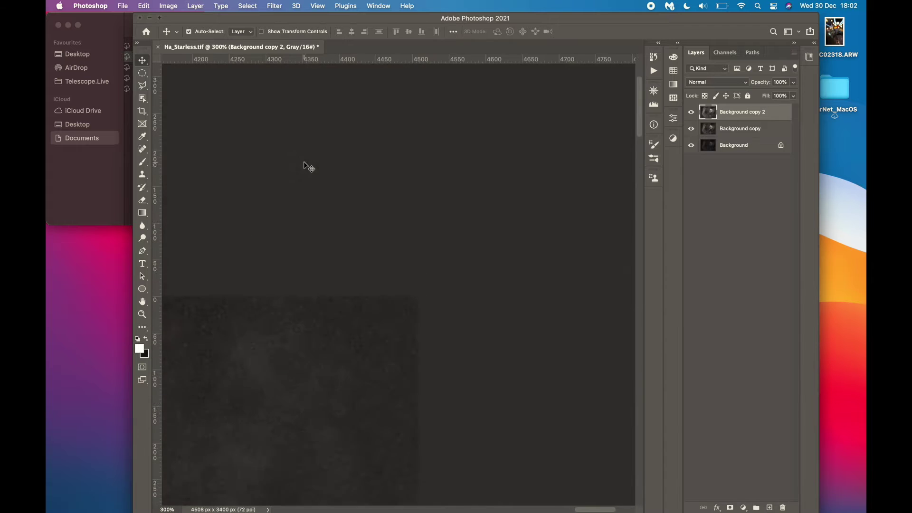
# Step: Refine the top layer with repeated Levels adjustments that raise the black point, and compare it with the layer below
pyautogui.press('super+0')
pyautogui.press('super+l')
pyautogui.press('Return')
pyautogui.press('super+l')
pyautogui.moveTo(658, 388); pyautogui.dragTo(660, 393)
pyautogui.press('Return')
pyautogui.press('super+l')
pyautogui.press('Return')
pyautogui.press('super+l')
pyautogui.press('Return')
pyautogui.press('super+l')
pyautogui.click(819, 313)
pyautogui.click(691, 112)
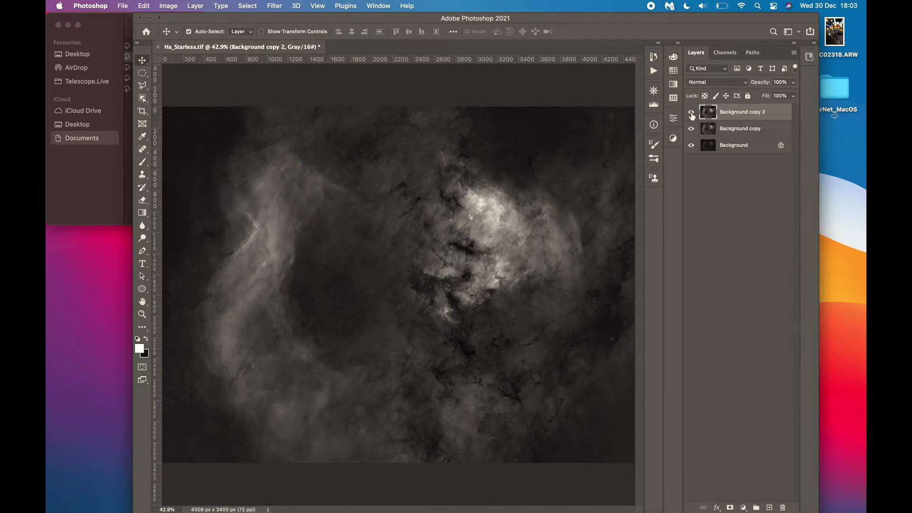
# Step: Duplicate the stretched top layer and enlarge the Photoshop window to fill the screen
pyautogui.press('super+j')
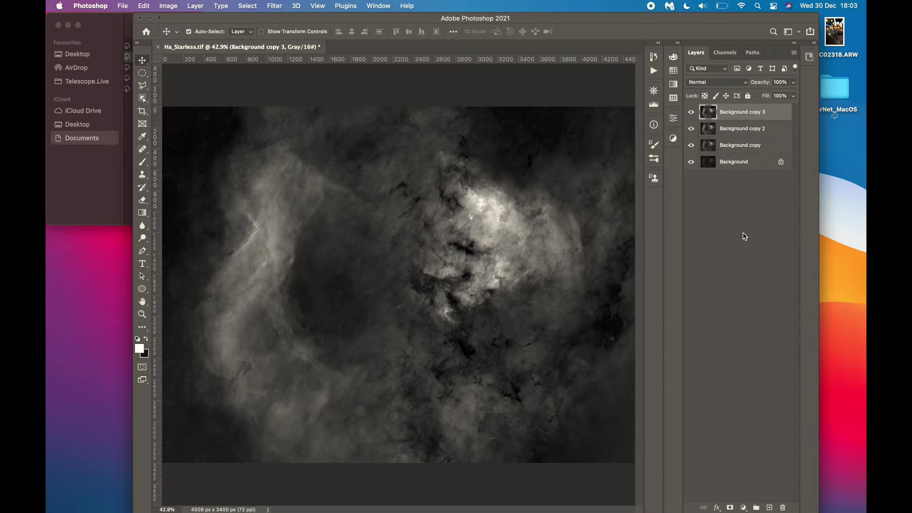
pyautogui.click(160, 19)
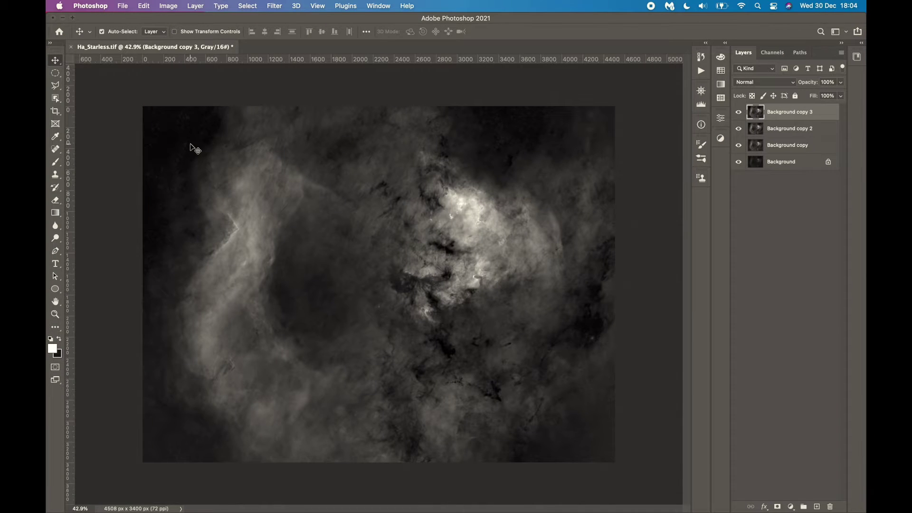
# Step: Examine the duplicated layer close up for noise across the nebula, dark lanes and upper-right sky
pyautogui.press('super+equal')
pyautogui.press('super+equal')
pyautogui.press('super+equal')
pyautogui.scroll(-15, 326, 217)
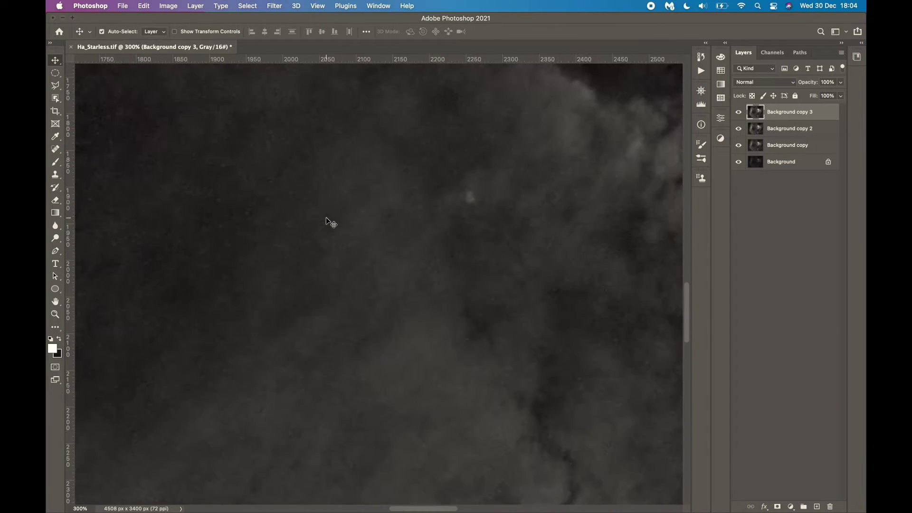
pyautogui.hscroll(12, 325, 217)
pyautogui.scroll(4, 326, 218)
pyautogui.press('super+equal')
pyautogui.scroll(15, 326, 217)
pyautogui.hscroll(-3, 326, 218)
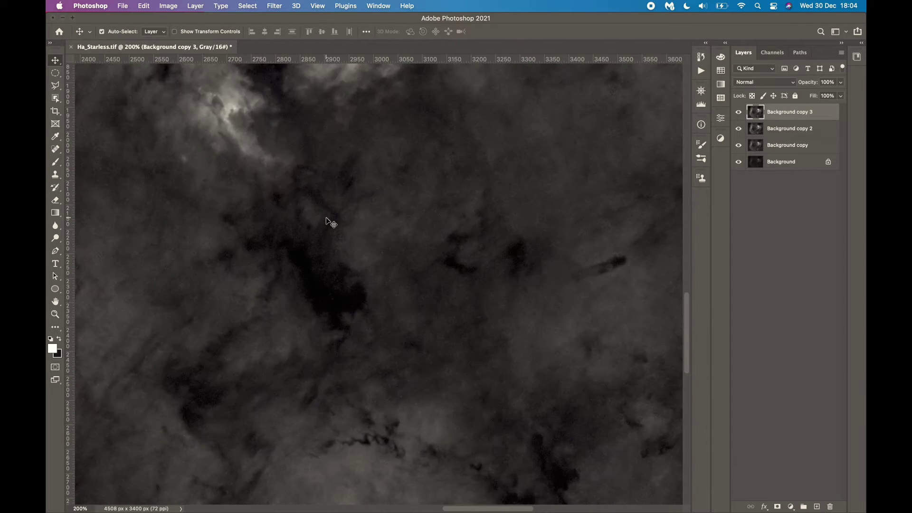
pyautogui.press('j')
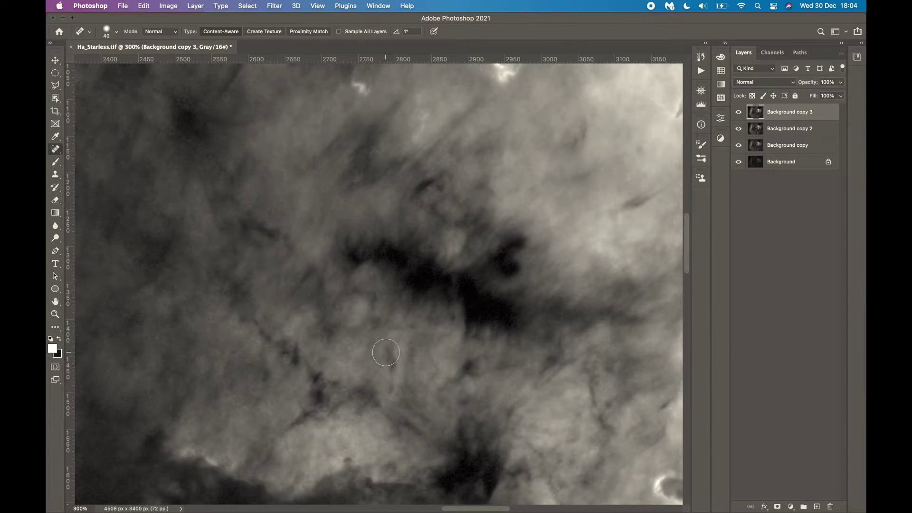
pyautogui.press('v')
pyautogui.press('super+minus')
pyautogui.scroll(15, 223, 213)
pyautogui.hscroll(5, 224, 213)
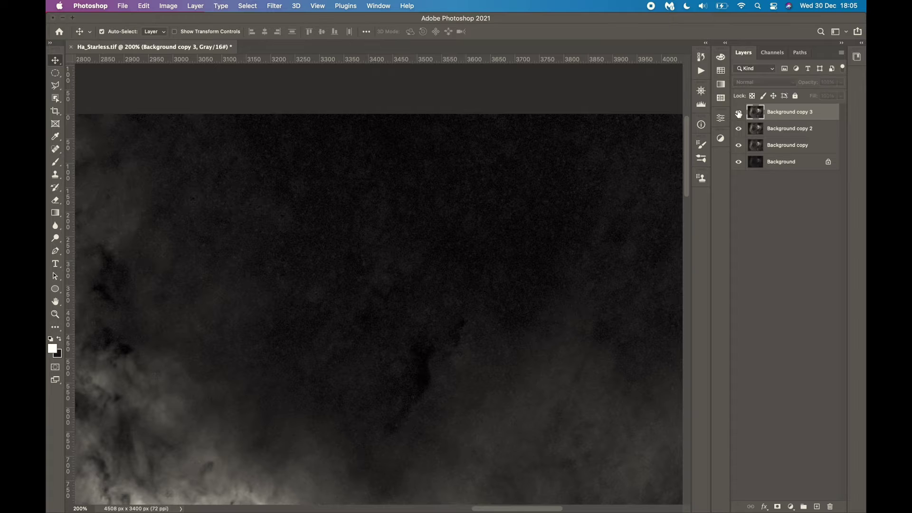
# Step: Run the Deep Space Noise Reduction action on the top layer and compare it with the layer below at several magnifications
pyautogui.click(701, 71)
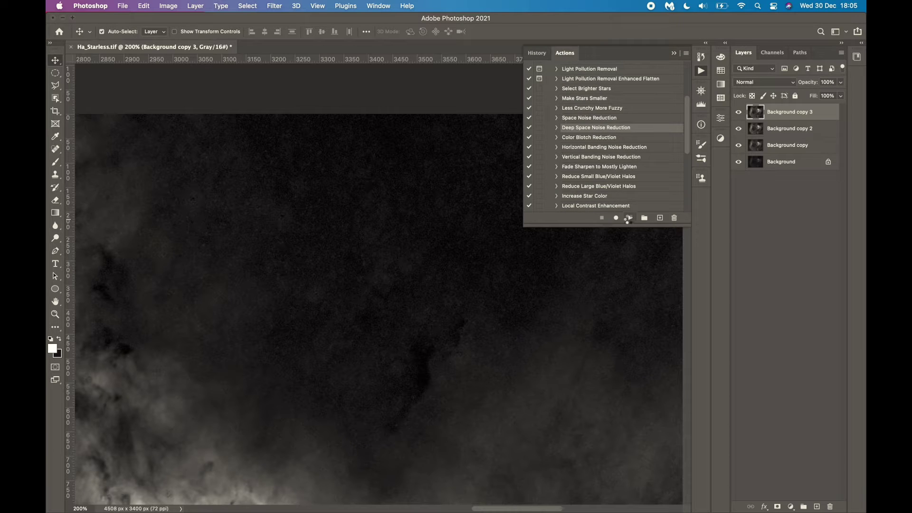
pyautogui.click(629, 218)
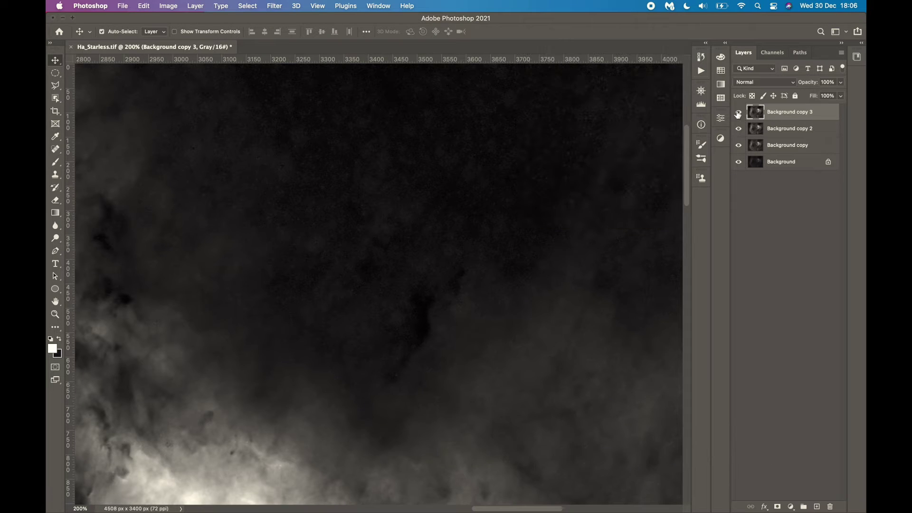
pyautogui.hscroll(-10, 602, 190)
pyautogui.scroll(-3, 602, 190)
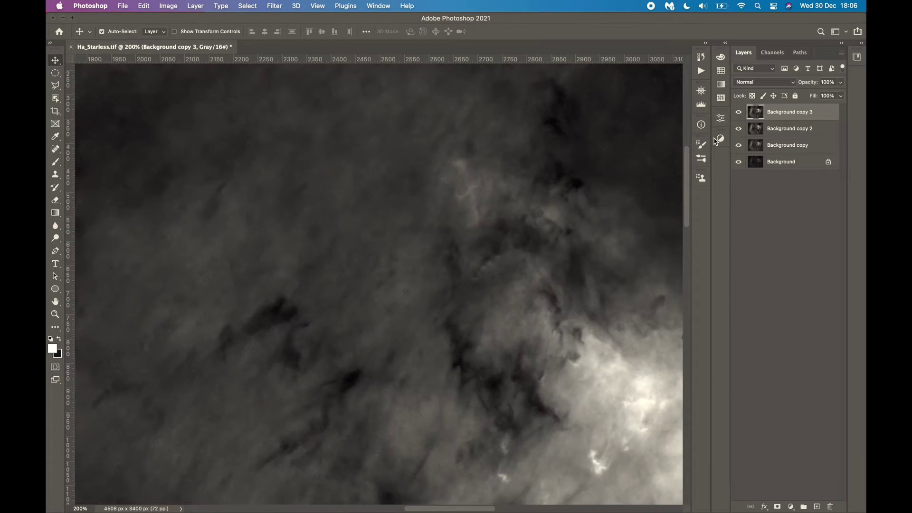
pyautogui.press('super+minus')
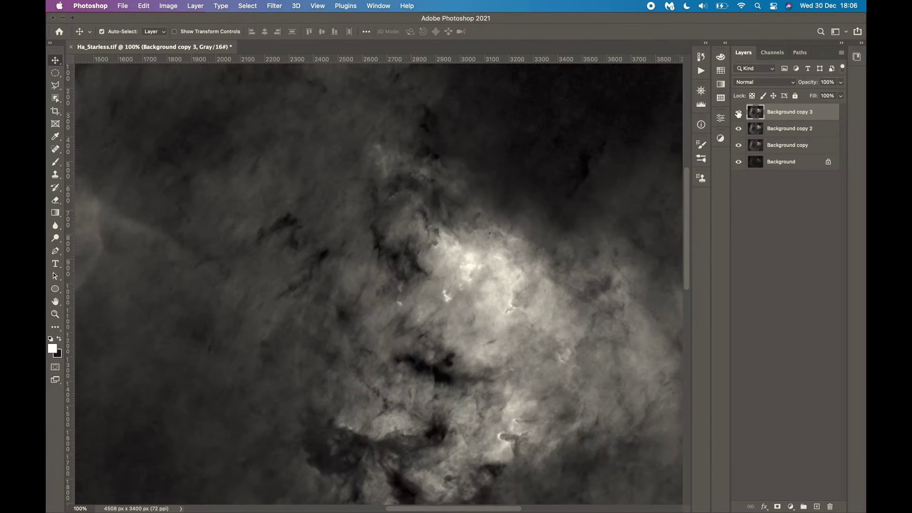
pyautogui.press('super+plus')
pyautogui.press('super+plus')
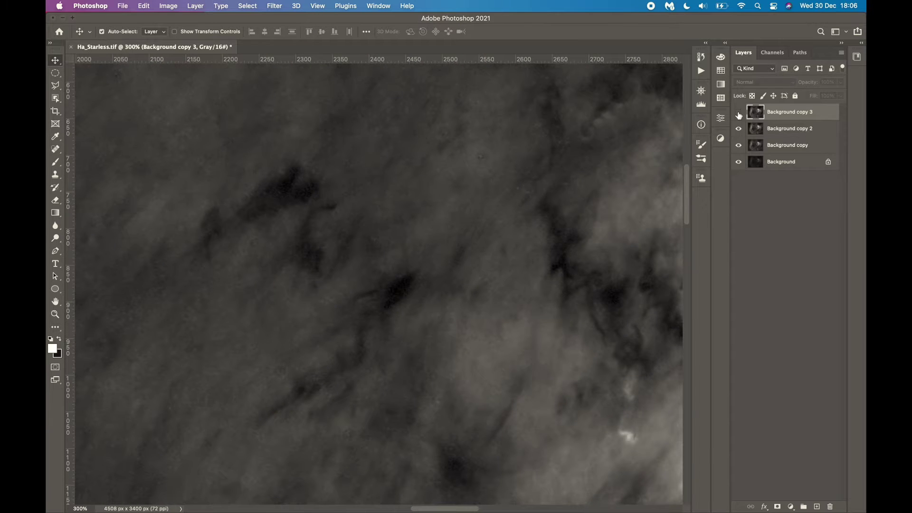
pyautogui.press('super+minus')
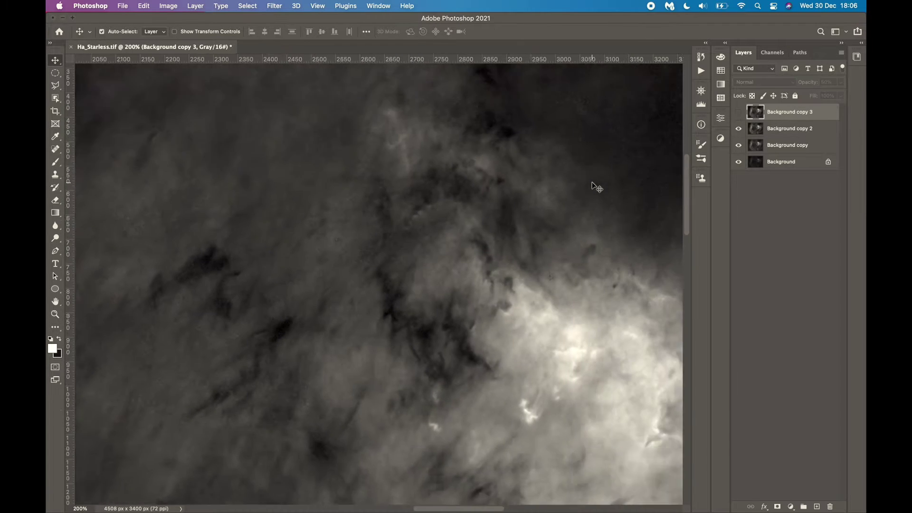
# Step: Compare the noise-reduced top layer with the layer below at 100% magnification
pyautogui.press('super+minus')
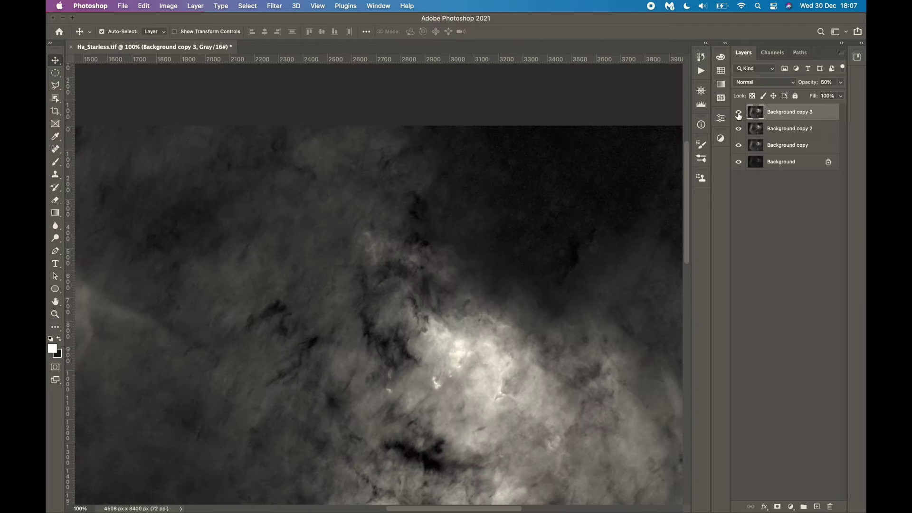
pyautogui.scroll(-5, 609, 272)
pyautogui.click(739, 114)
# Step: Try the Local Contrast Enhancement action on a duplicate of the noise-reduced layer
pyautogui.moveTo(759, 115); pyautogui.dragTo(817, 506)
pyautogui.click(700, 71)
pyautogui.click(595, 181)
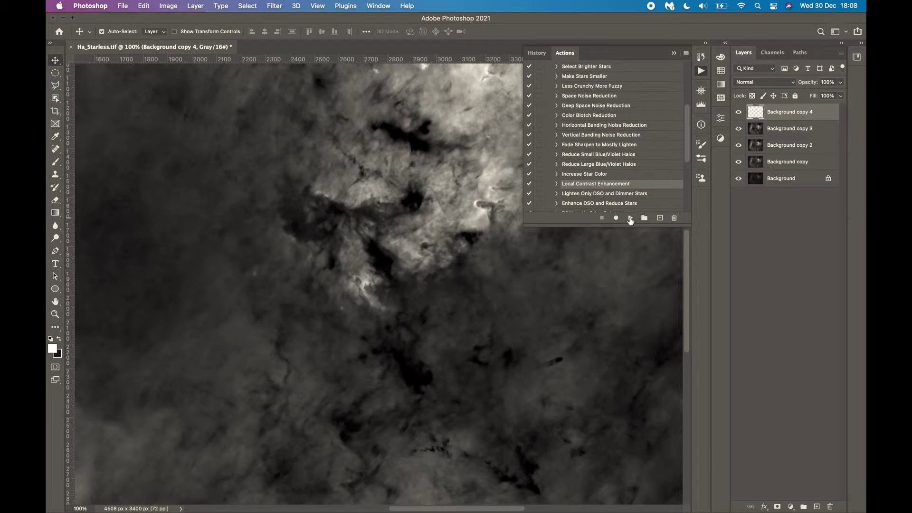
# Step: Compare the contrast-enhanced layer with the layers below at several magnifications, trying a reduced opacity of 45%
pyautogui.click(739, 113)
pyautogui.click(739, 128)
pyautogui.click(738, 113)
pyautogui.press('super+plus')
pyautogui.press('super+plus')
pyautogui.click(738, 113)
pyautogui.click(738, 114)
pyautogui.click(738, 113)
pyautogui.click(738, 114)
pyautogui.scroll(4, 379, 283)
pyautogui.press('super+minus')
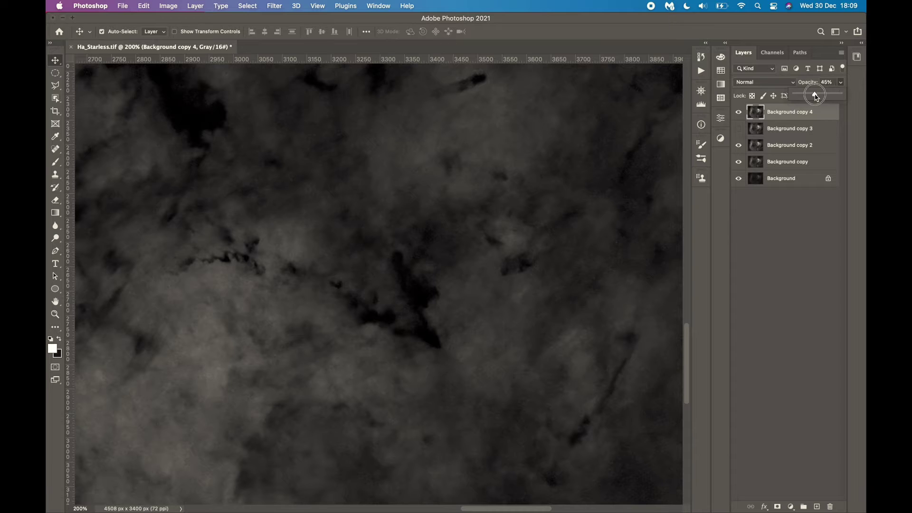
pyautogui.click(738, 113)
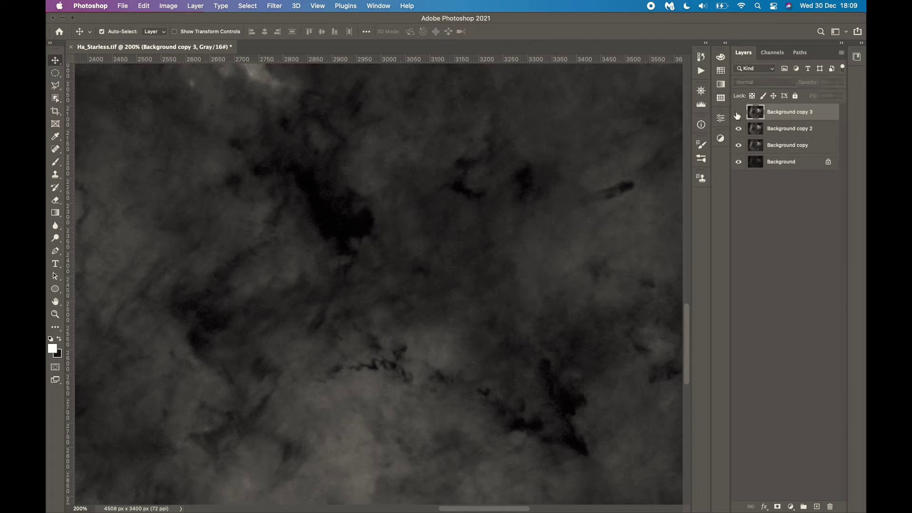
# Step: Compare the 50% opacity noise-reduced layer with the one below across the nebula and merge it down
pyautogui.click(738, 112)
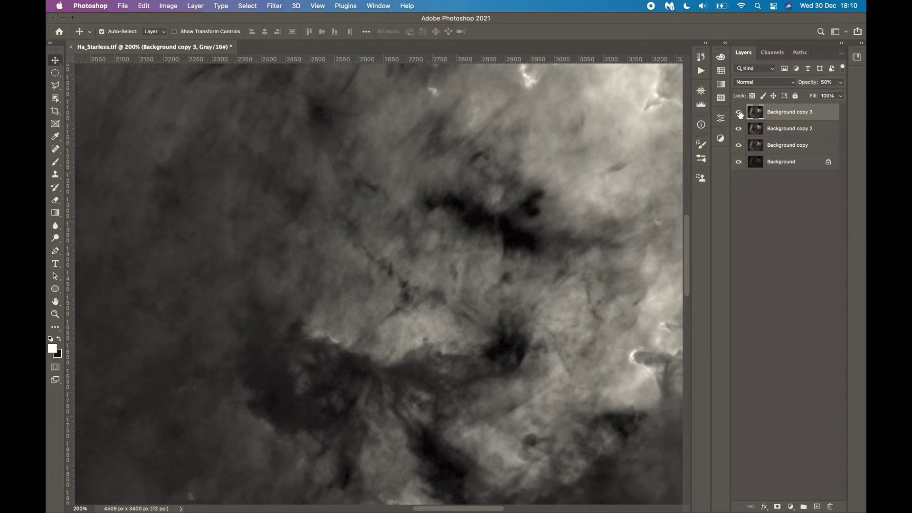
pyautogui.click(738, 112)
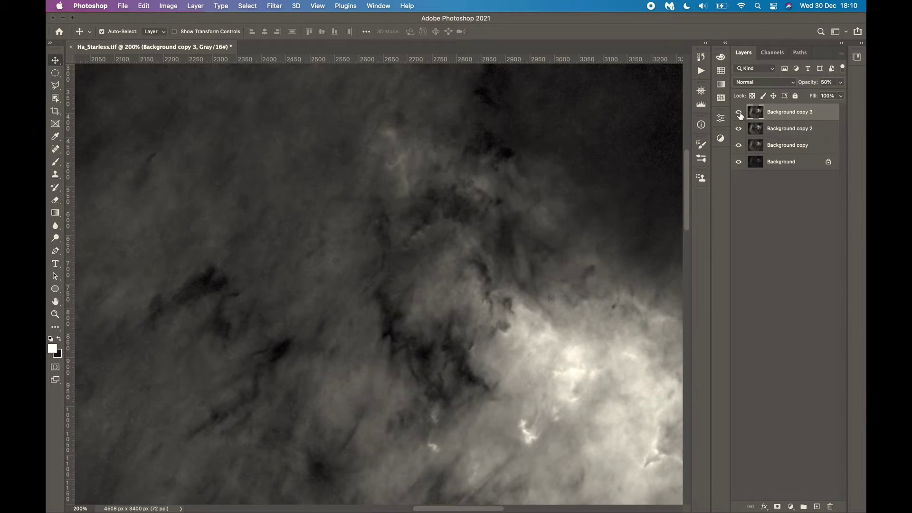
pyautogui.click(739, 114)
pyautogui.click(739, 114)
pyautogui.press('super+e')
# Step: Run the Enhance Dust Lanes action on a duplicate of the merged layer and compare it with the original
pyautogui.moveTo(806, 114); pyautogui.dragTo(816, 506)
pyautogui.click(700, 71)
pyautogui.scroll(-2, 549, 144)
pyautogui.click(570, 142)
pyautogui.click(630, 217)
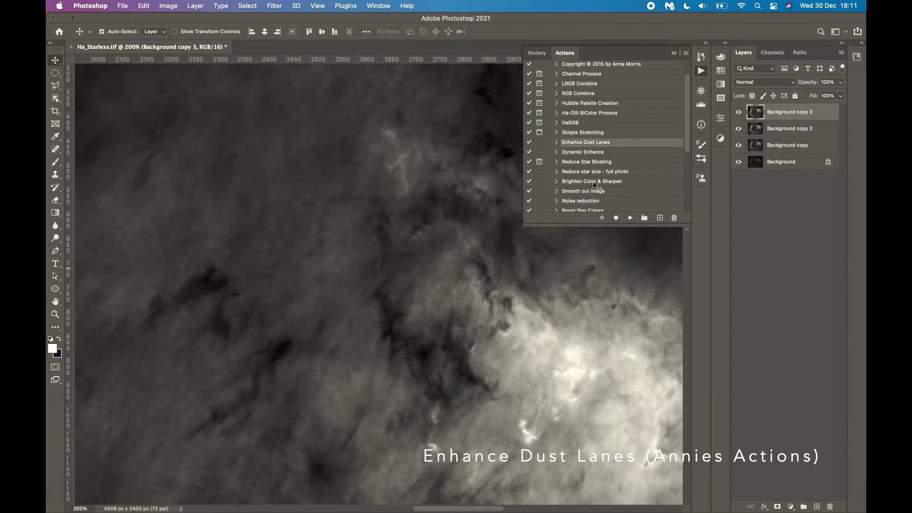
pyautogui.click(701, 71)
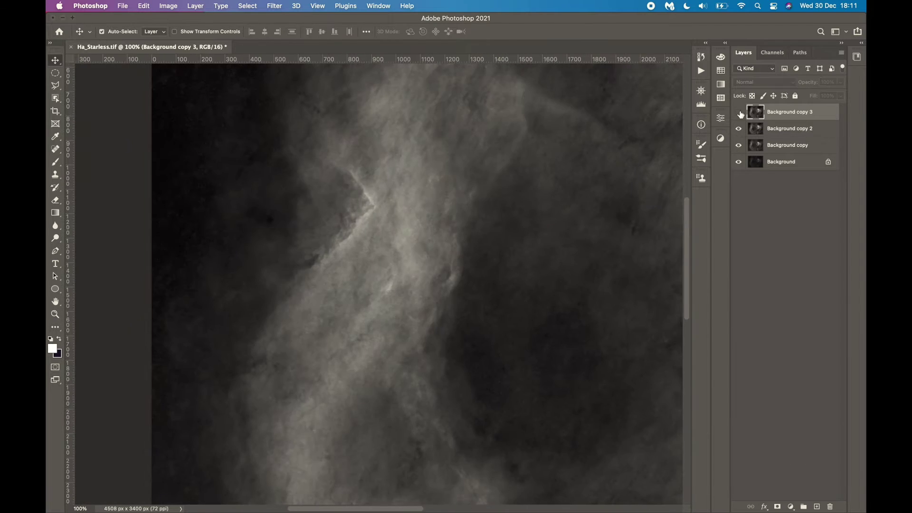
pyautogui.click(738, 112)
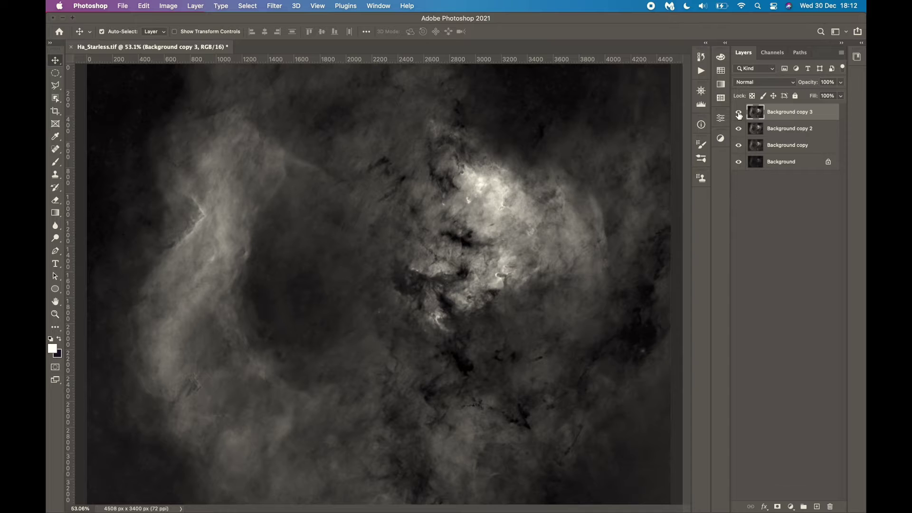
# Step: Run the Local Contrast Enhancement action on a duplicate of the dust-lane layer and set its opacity to 50%
pyautogui.hotkey('ctrl', 'j')
pyautogui.click(701, 71)
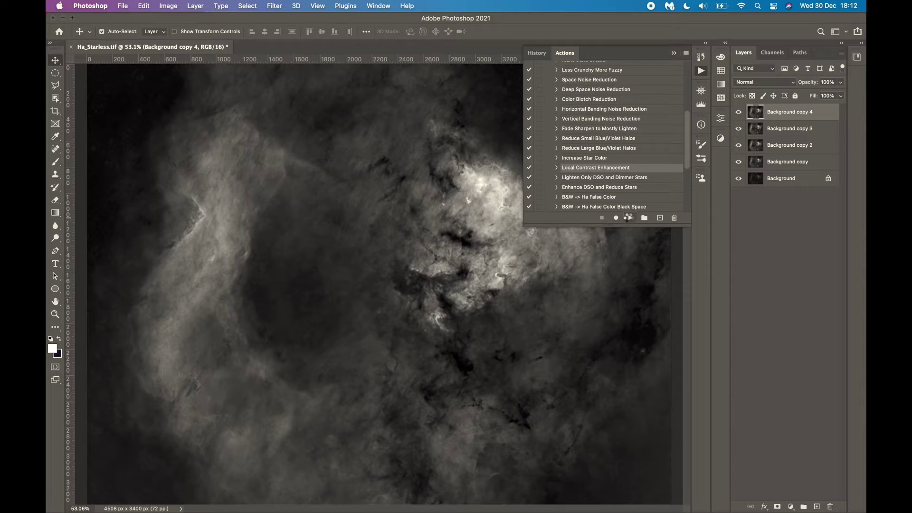
pyautogui.click(738, 113)
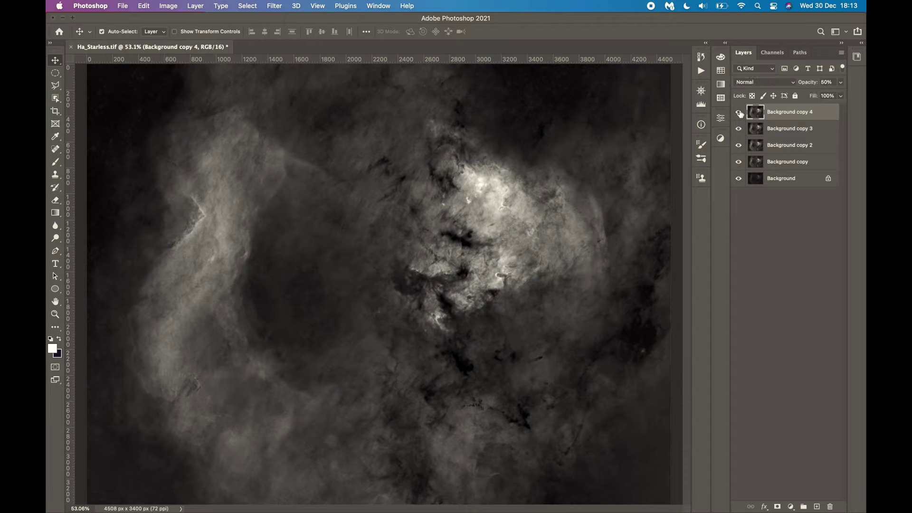
# Step: Lower the contrast-enhanced layer's opacity to about 20% and compare it with the layer below at several magnifications
pyautogui.hotkey('ctrl', '1')
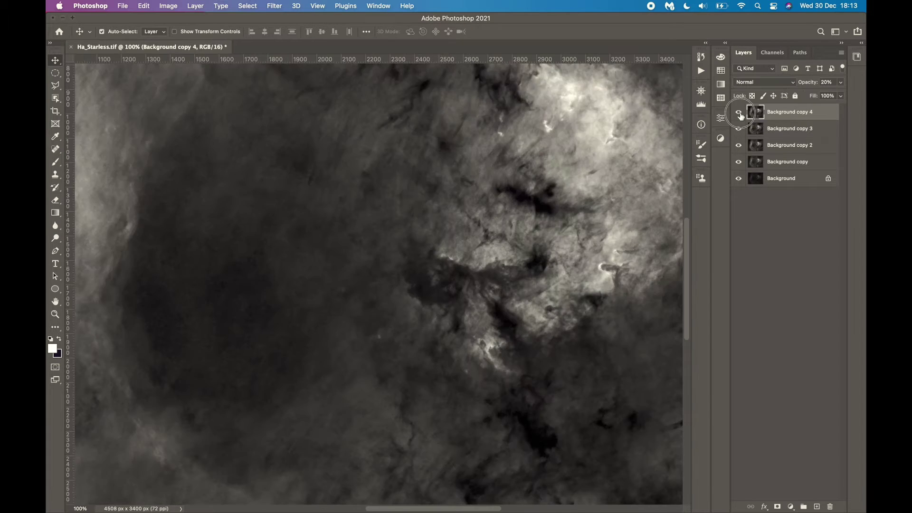
pyautogui.click(738, 113)
pyautogui.hotkey('ctrl', '+')
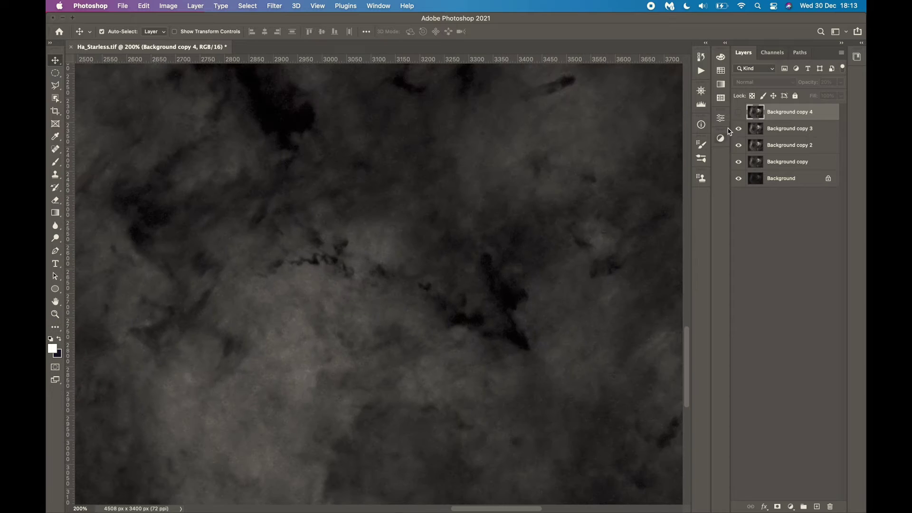
pyautogui.click(739, 113)
pyautogui.hotkey('ctrl', '-')
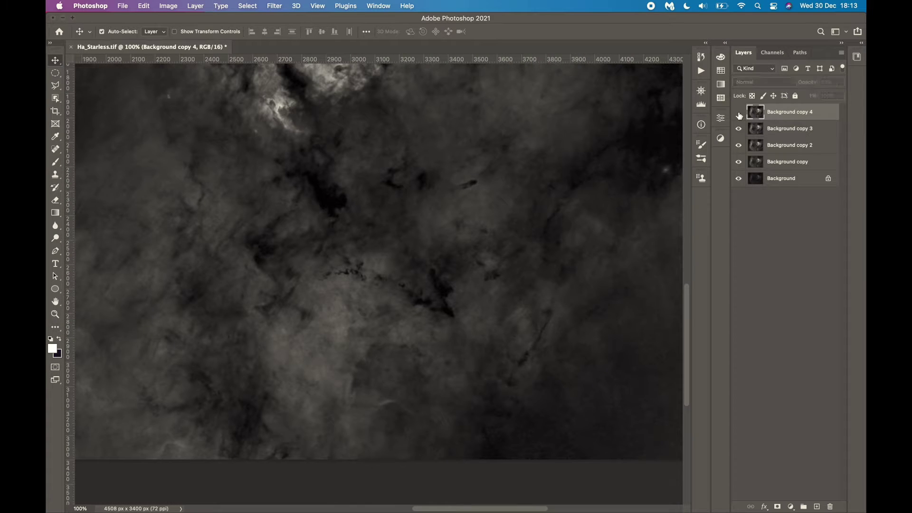
pyautogui.click(739, 113)
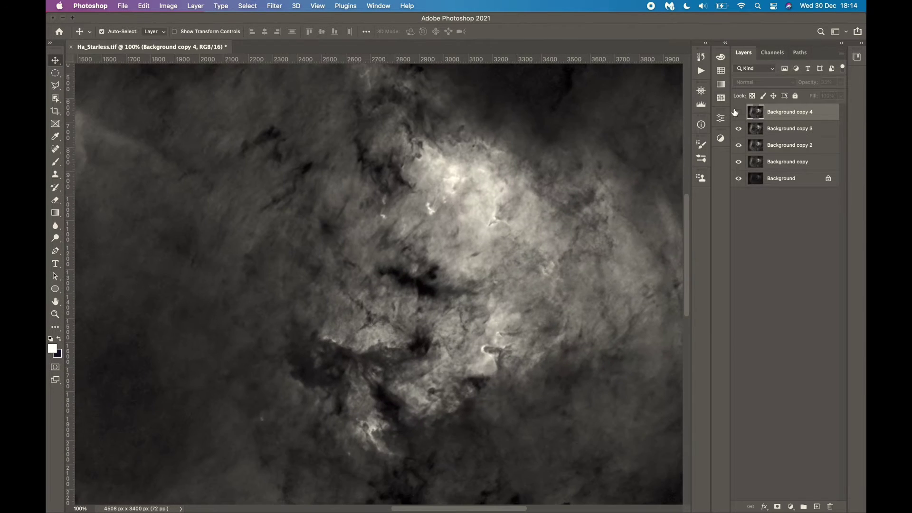
pyautogui.hotkey('ctrl', '0')
pyautogui.click(739, 113)
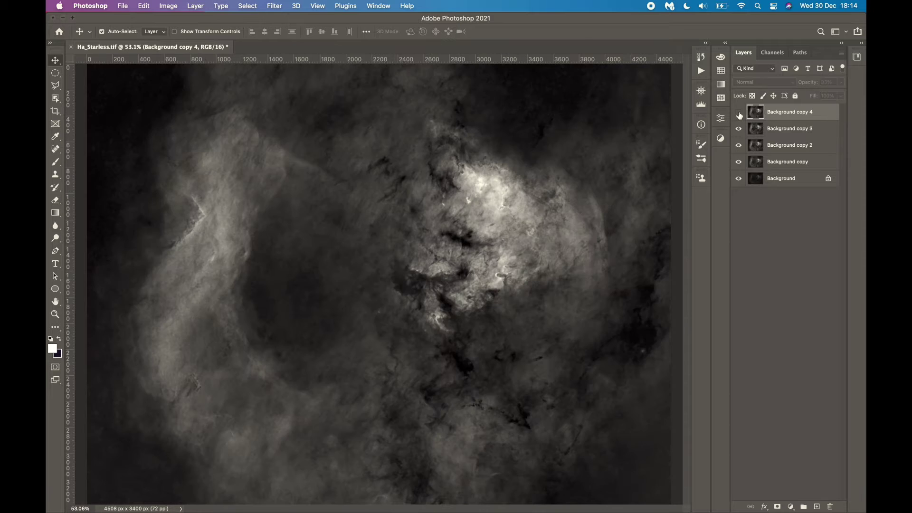
# Step: Compare the processed layer versions at full view and merge all of them down into the Background layer
pyautogui.click(738, 145)
pyautogui.click(738, 113)
pyautogui.click(739, 113)
pyautogui.click(738, 145)
pyautogui.click(738, 129)
pyautogui.press('super+e')
pyautogui.press('super+e')
pyautogui.press('super+e')
# Step: Run the Deep Space Noise Reduction action on a duplicate of the Background layer and hide the result with a black mask
pyautogui.moveTo(781, 112); pyautogui.dragTo(816, 505)
pyautogui.press('super+plus')
pyautogui.press('super+plus')
pyautogui.scroll(7, 606, 366)
pyautogui.press('super+plus')
pyautogui.hscroll(5, 606, 366)
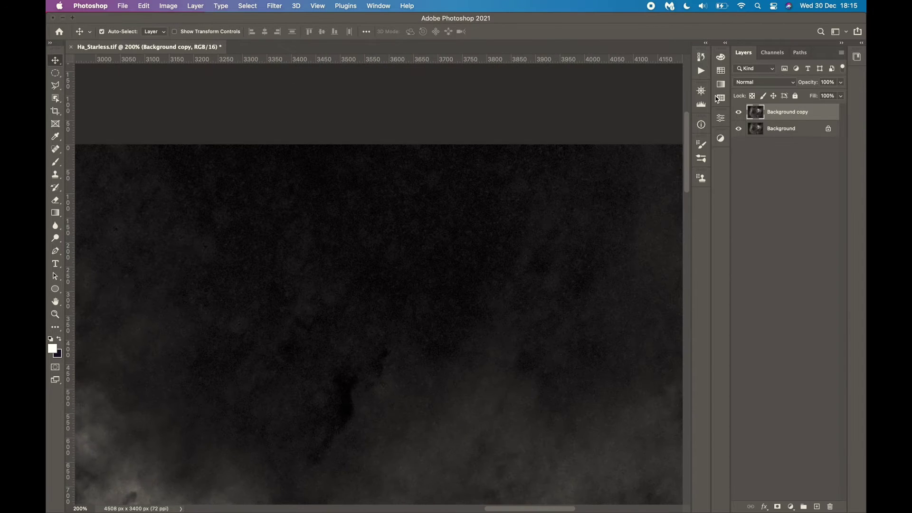
pyautogui.click(701, 70)
pyautogui.click(596, 106)
pyautogui.click(630, 218)
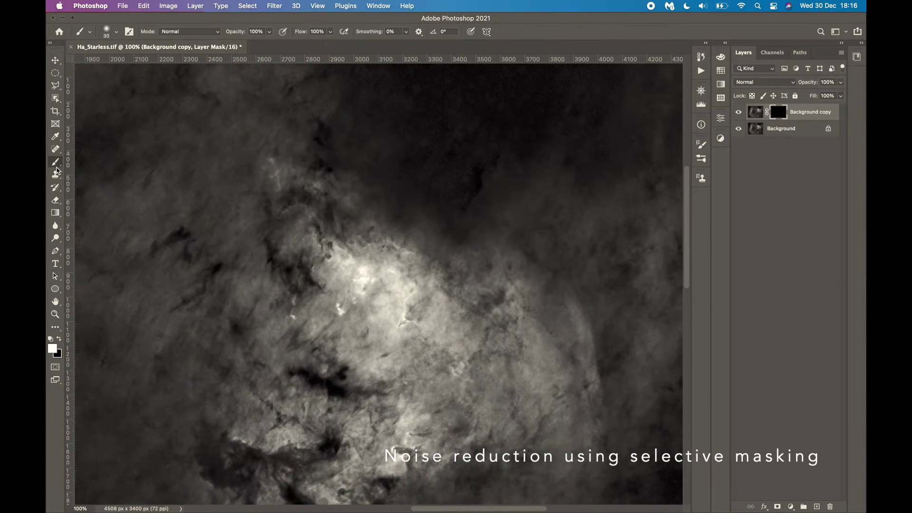
# Step: Paint white on the layer mask with a soft 400 px brush over the dark sky in the image's upper-right area
pyautogui.click(55, 163)
pyautogui.scroll(4, 438, 222)
pyautogui.hscroll(6, 438, 221)
pyautogui.press('super+plus')
pyautogui.press(']')
pyautogui.press(']')
pyautogui.press(']')
pyautogui.press(']')
pyautogui.press(']')
pyautogui.press(']')
pyautogui.press(']')
pyautogui.press(']')
pyautogui.press(']')
pyautogui.press(']')
pyautogui.press(']')
pyautogui.press(']')
pyautogui.press(']')
pyautogui.scroll(-1, 446, 213)
pyautogui.moveTo(588, 162)
pyautogui.mouseDown()
pyautogui.moveTo(519, 221)
pyautogui.moveTo(620, 315)
pyautogui.moveTo(373, 121)
pyautogui.moveTo(192, 279)
pyautogui.mouseUp()
pyautogui.hscroll(-8, 191, 279)
pyautogui.moveTo(303, 220)
pyautogui.mouseDown()
pyautogui.moveTo(308, 161)
pyautogui.moveTo(487, 226)
pyautogui.mouseUp()
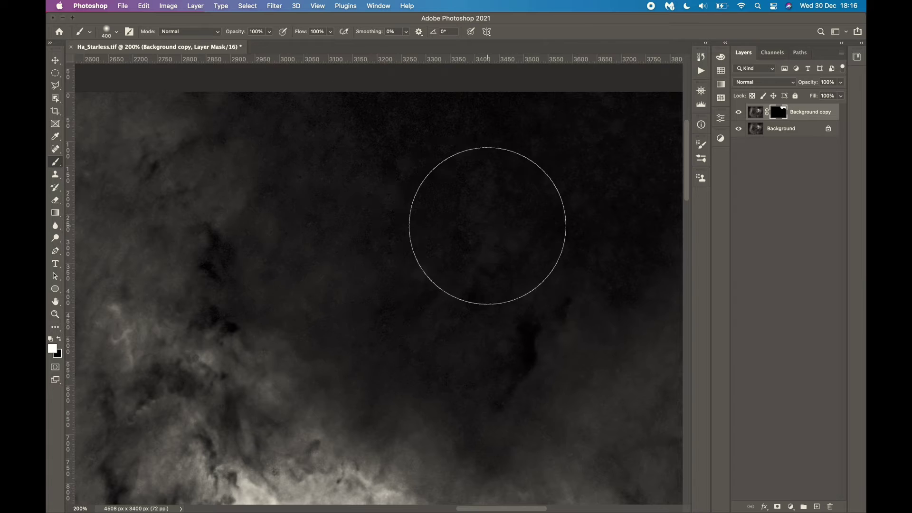
# Step: Continue painting the mask white down the image's right side beside the nebula, using brush sizes of 175 and 90 px
pyautogui.press('[')
pyautogui.hscroll(10, 487, 225)
pyautogui.scroll(-4, 487, 226)
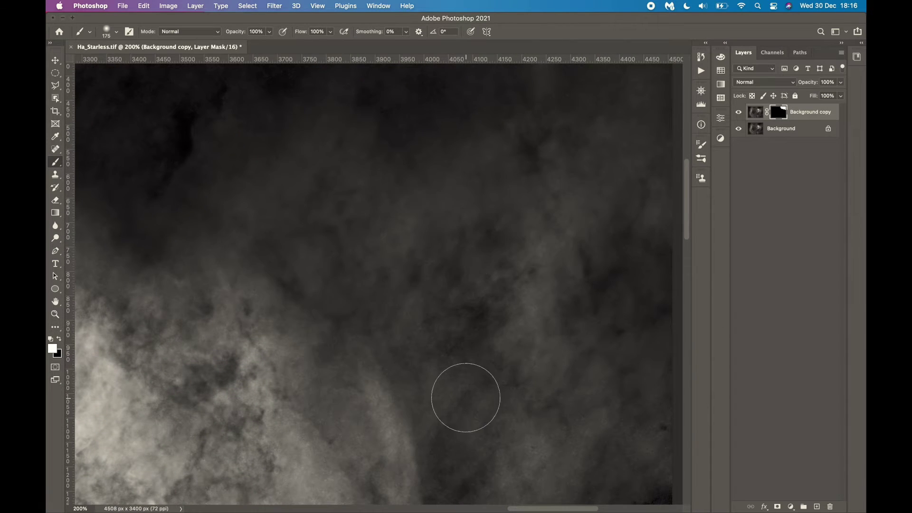
pyautogui.scroll(-10, 465, 398)
pyautogui.hscroll(2, 415, 425)
pyautogui.press(']')
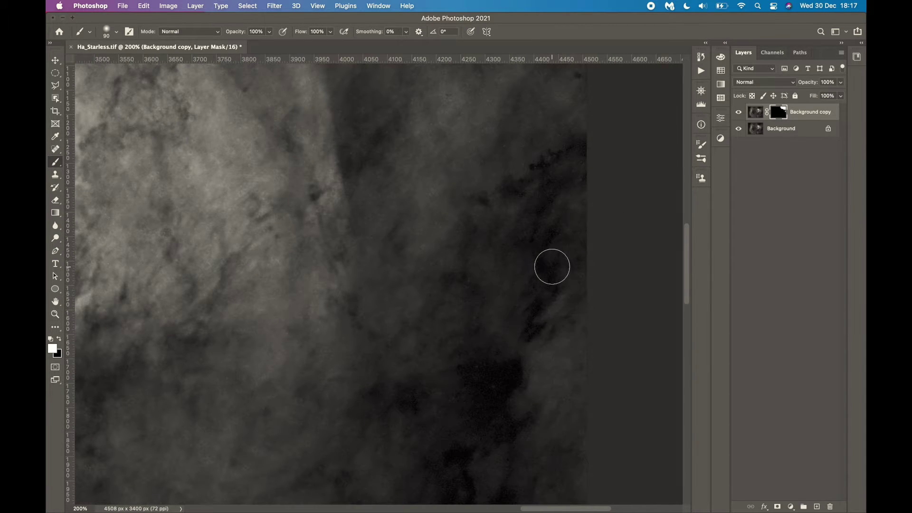
pyautogui.scroll(-6, 494, 263)
pyautogui.scroll(-2, 489, 268)
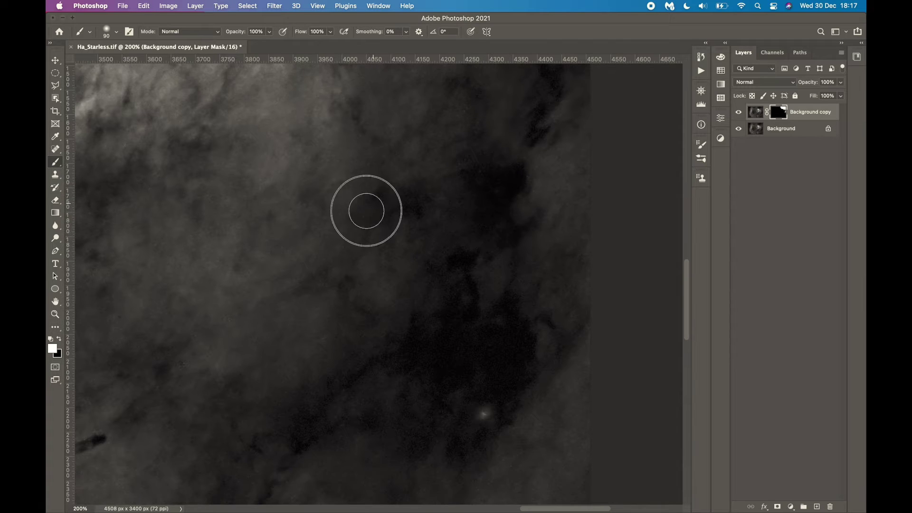
# Step: Paint the mask white over the dark patch near the small bright spot on the right edge with a larger brush
pyautogui.scroll(-2, 366, 210)
pyautogui.press(']')
pyautogui.press(']')
pyautogui.press(']')
pyautogui.moveTo(429, 316); pyautogui.dragTo(487, 284)
# Step: Paint the mask white across the image's lower-right corner and lower edge with a 500 px brush
pyautogui.scroll(-3, 480, 240)
pyautogui.hscroll(-2, 480, 240)
pyautogui.scroll(-6, 624, 350)
pyautogui.press(']')
pyautogui.press(']')
pyautogui.press(']')
pyautogui.press(']')
pyautogui.press(']')
pyautogui.press(']')
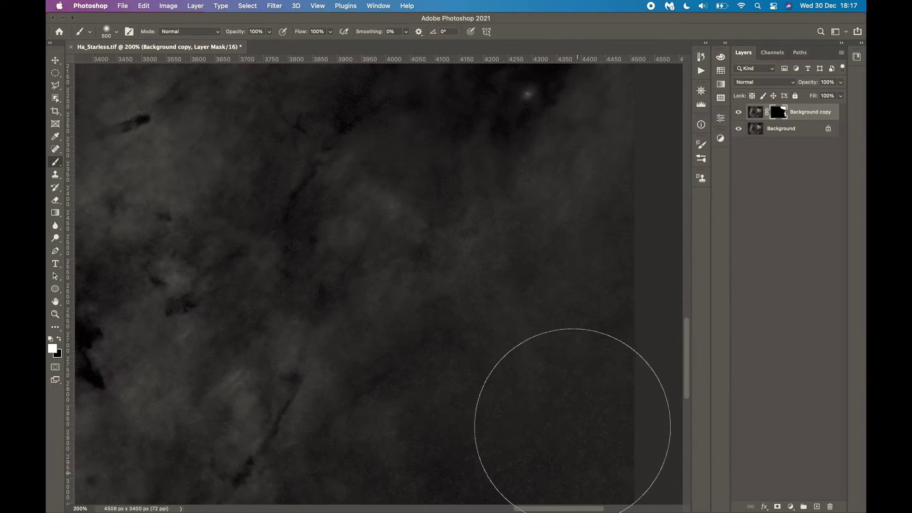
pyautogui.scroll(-8, 428, 276)
pyautogui.hscroll(-10, 255, 366)
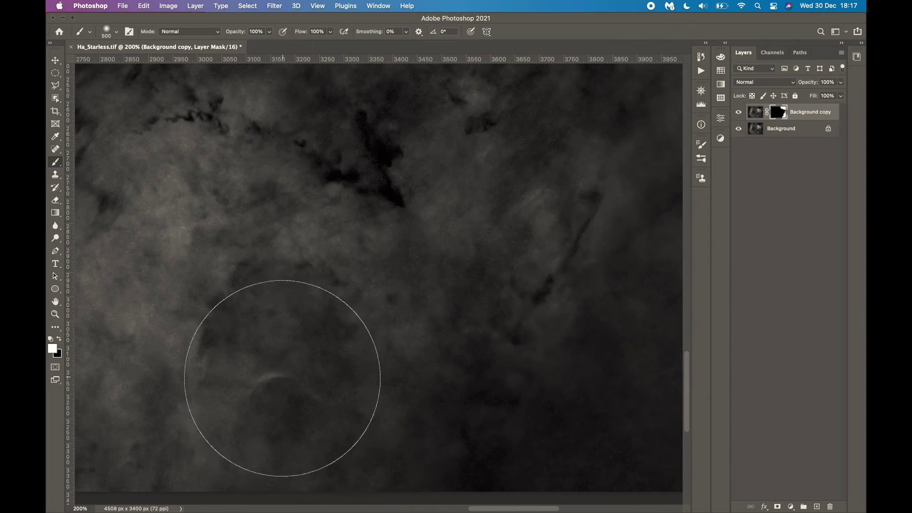
# Step: Reduce the brush to 200 px and paint the mask white around the dark clouds along the lower centre of the image
pyautogui.press('[')
pyautogui.press('[')
pyautogui.press('[')
pyautogui.press('[')
pyautogui.hscroll(-3, 407, 329)
pyautogui.hscroll(-7, 481, 279)
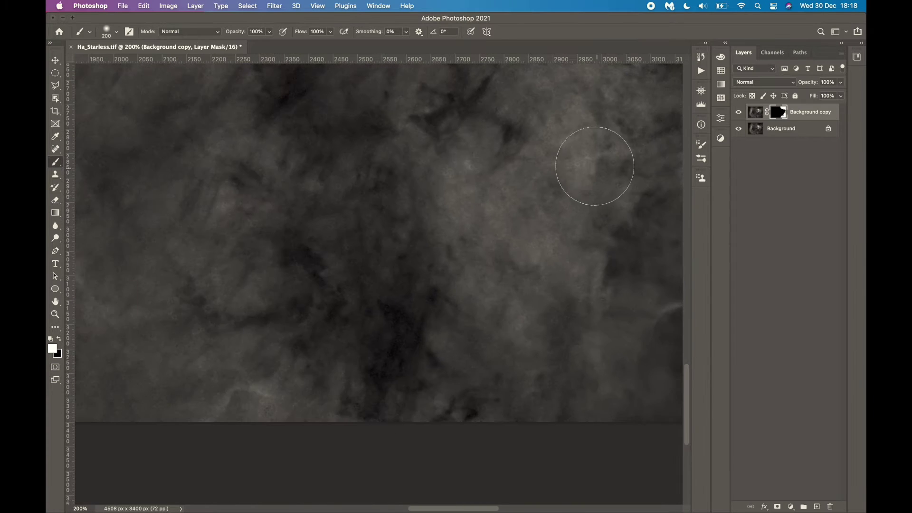
# Step: Enlarge the brush to 500 px and paint the mask white from the lower centre to the image's lower-left corner
pyautogui.hscroll(-10, 417, 397)
pyautogui.press(']')
pyautogui.press(']')
pyautogui.press(']')
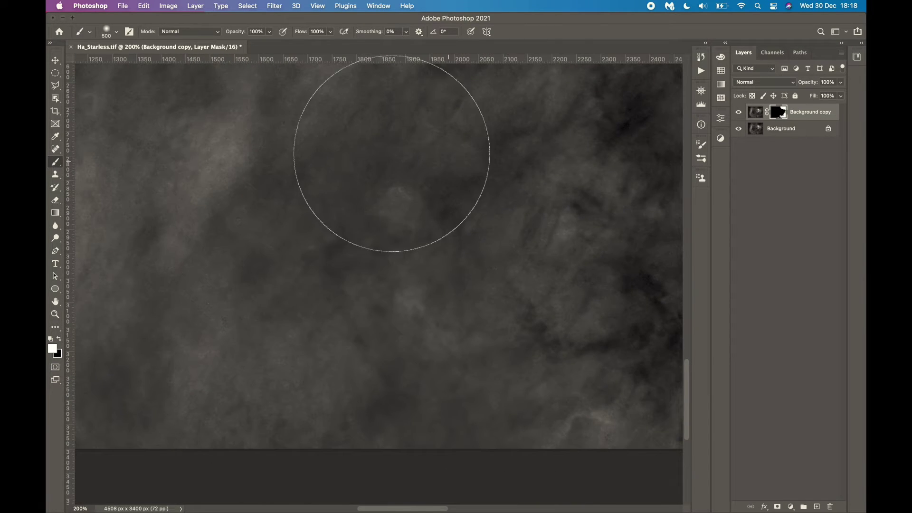
pyautogui.hscroll(-16, 391, 154)
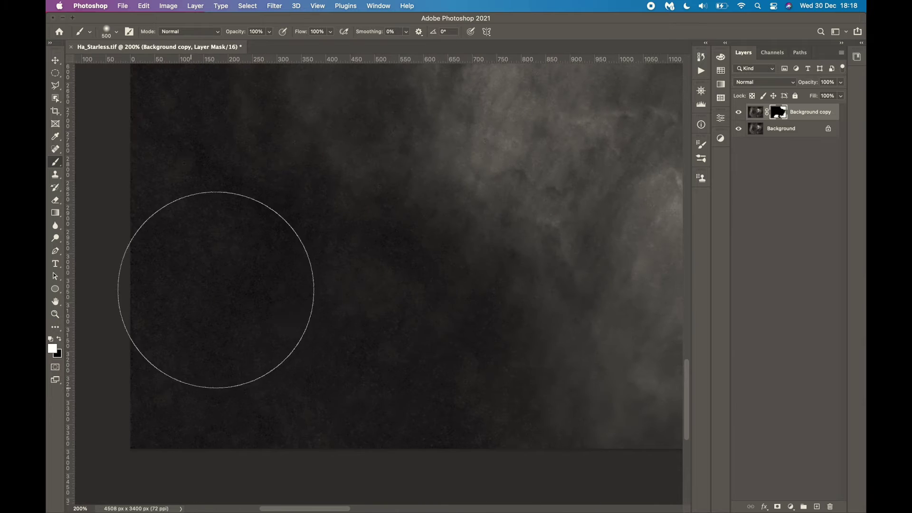
# Step: Paint the mask white up the dark left edge of the image to its upper-left corner with the 500 px brush
pyautogui.hscroll(-3, 215, 289)
pyautogui.scroll(7, 273, 204)
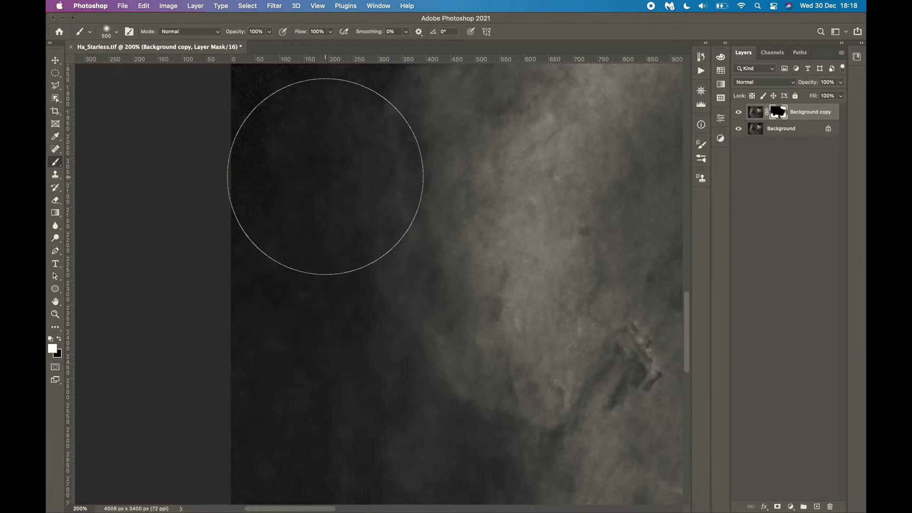
pyautogui.scroll(5, 323, 247)
pyautogui.scroll(5, 461, 313)
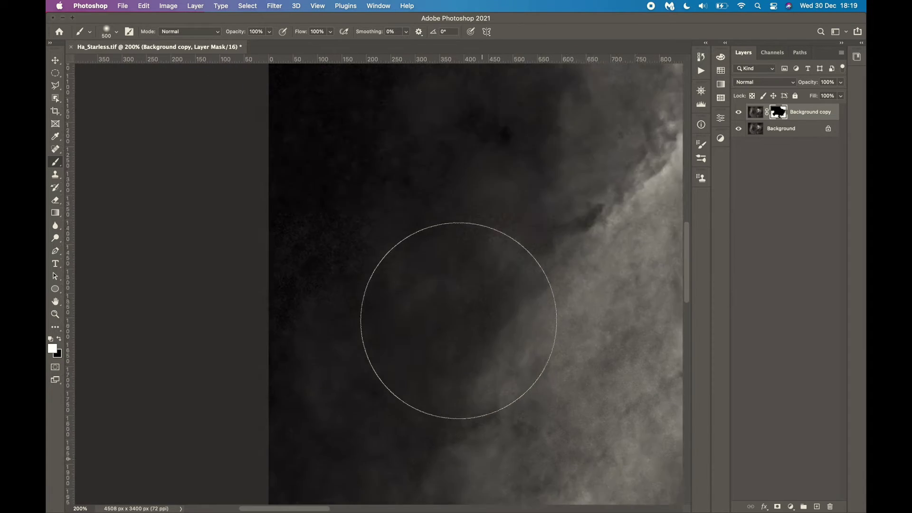
pyautogui.hscroll(3, 286, 160)
pyautogui.scroll(5, 580, 133)
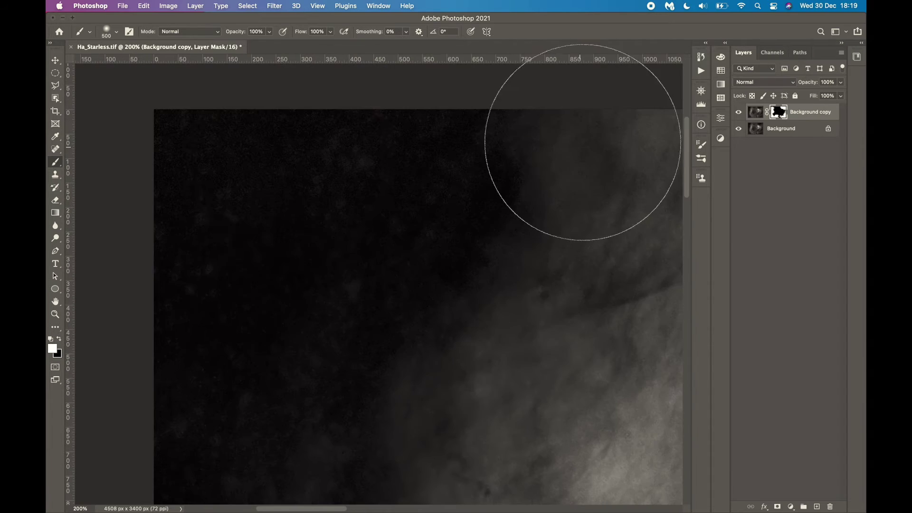
# Step: Enlarge the brush to 700 px and paint the mask white over the dark cavity between the two bright nebula regions
pyautogui.hscroll(6, 348, 159)
pyautogui.scroll(-10, 348, 159)
pyautogui.hscroll(5, 348, 160)
pyautogui.press('super+minus')
pyautogui.press('super+minus')
pyautogui.press(']')
pyautogui.press(']')
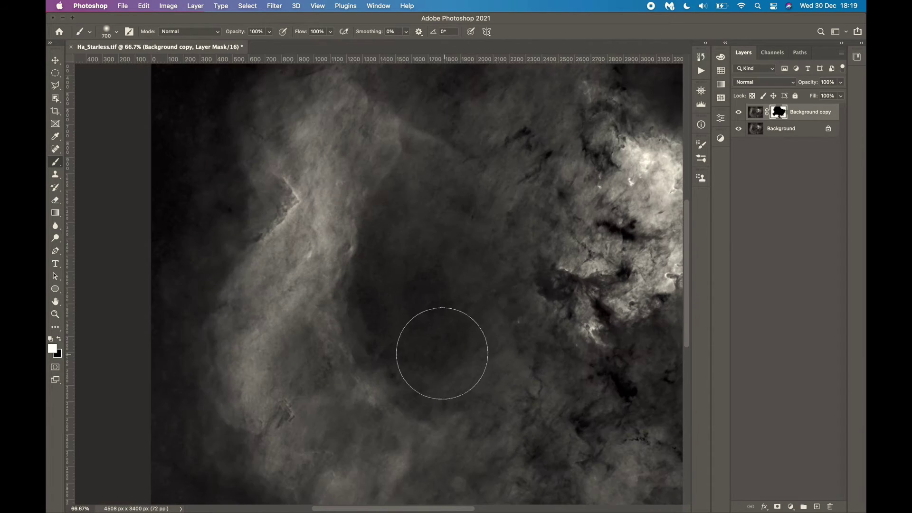
# Step: Paint the mask white over the upper-centre sky with a 300 px brush and compare the result with the Background layer
pyautogui.scroll(5, 419, 217)
pyautogui.hscroll(4, 419, 217)
pyautogui.press('super+plus')
pyautogui.press('super+plus')
pyautogui.scroll(4, 419, 217)
pyautogui.press('[')
pyautogui.press('[')
pyautogui.press('[')
pyautogui.press('[')
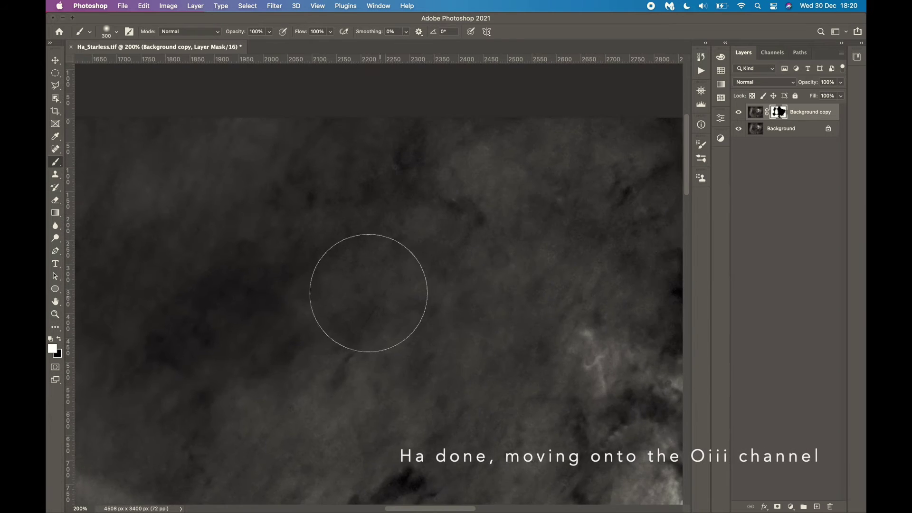
pyautogui.click(738, 112)
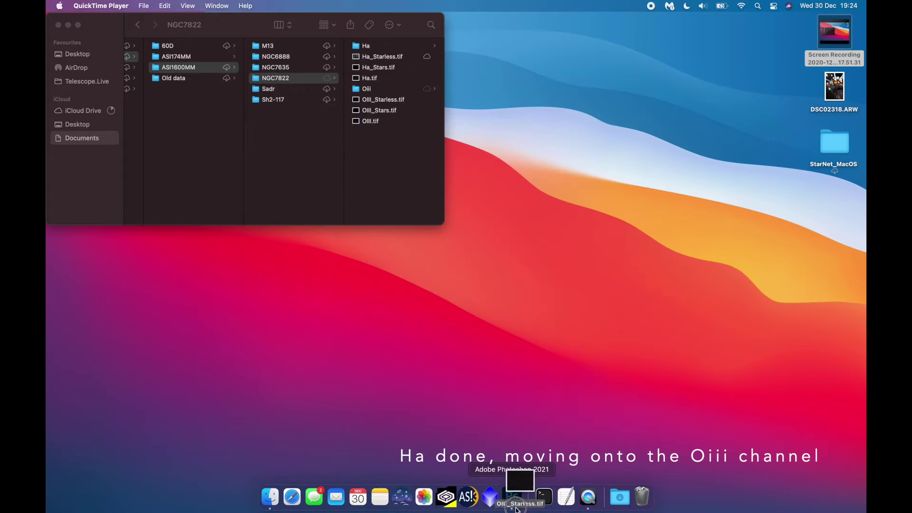
# Step: Open OIII_Starless.tif from the NGC7822 folder in Photoshop and brighten a duplicate of the Background with repeated Levels adjustments
pyautogui.click(525, 495)
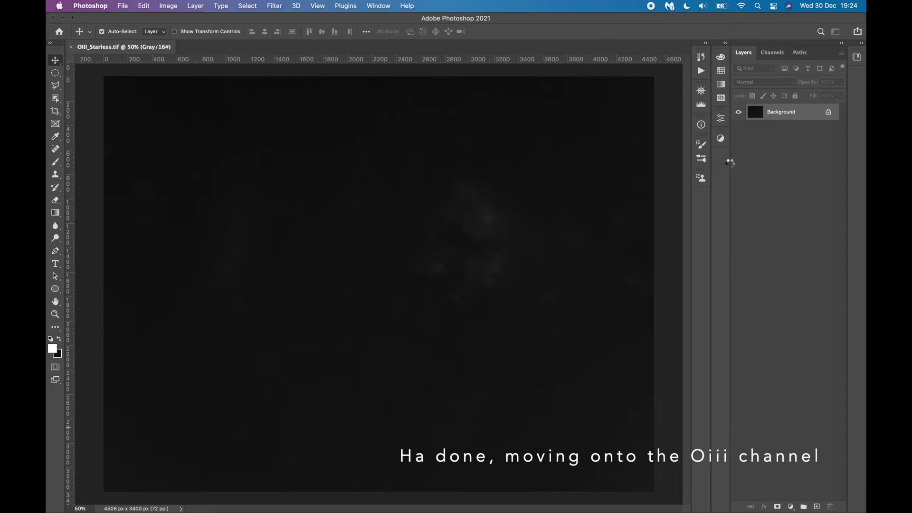
pyautogui.press('super+l')
pyautogui.moveTo(779, 388); pyautogui.dragTo(682, 389)
pyautogui.press('Return')
pyautogui.press('super+l')
pyautogui.moveTo(779, 387); pyautogui.dragTo(754, 389)
pyautogui.press('Return')
# Step: Duplicate the stretched OIII layer and raise its black point with Levels
pyautogui.press('super+l')
pyautogui.press('super+l')
pyautogui.moveTo(673, 396); pyautogui.dragTo(688, 393)
pyautogui.press('Return')
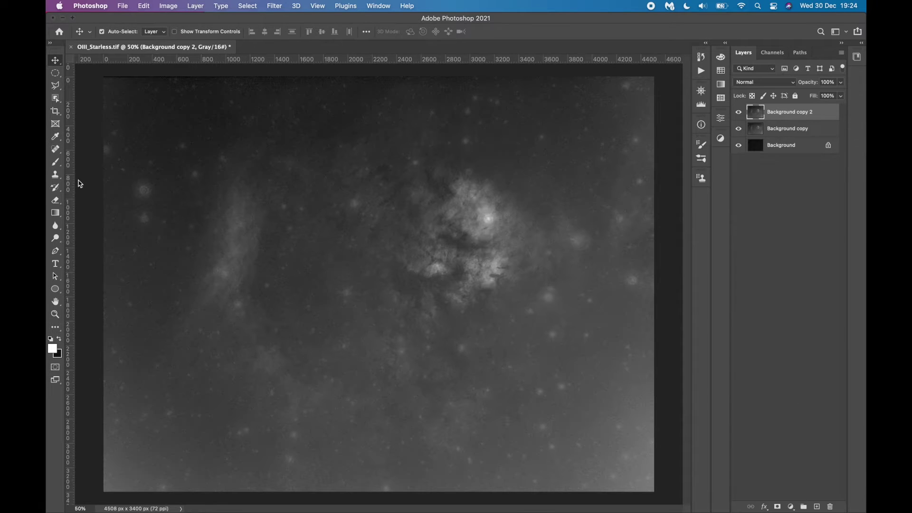
# Step: Outline the bright nebula and the faint nebula band with the Polygonal Lasso, combining both areas, and invert the selection
pyautogui.press('l')
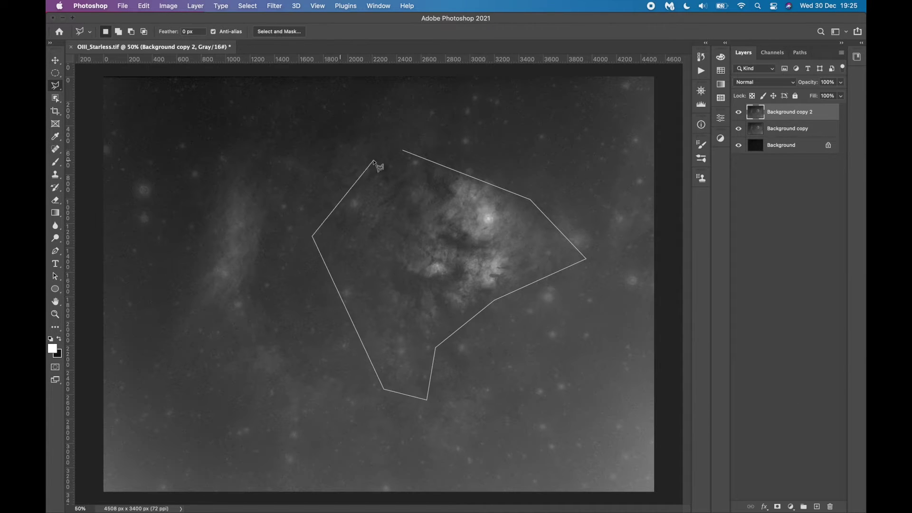
pyautogui.doubleClick(405, 152)
pyautogui.keyDown('shift'); pyautogui.click(241, 131); pyautogui.keyUp('shift')
pyautogui.click(206, 168)
pyautogui.click(199, 261)
pyautogui.click(167, 326)
pyautogui.click(282, 436)
pyautogui.click(343, 394)
pyautogui.click(242, 298)
pyautogui.click(288, 157)
pyautogui.click(241, 130)
pyautogui.press('super+shift+i')
# Step: Flatten the background gradient outside the nebulae on Background copy 2 with the gradient-removal filter, deselect, and duplicate the corrected layer
pyautogui.click(274, 6)
pyautogui.moveTo(247, 6)
pyautogui.moveTo(294, 149)
pyautogui.click(382, 184)
pyautogui.click(810, 242)
pyautogui.click(274, 6)
pyautogui.click(439, 229)
pyautogui.click(141, 365)
pyautogui.click(247, 341)
pyautogui.press('super+d')
pyautogui.moveTo(770, 128); pyautogui.dragTo(816, 506)
# Step: Remove the small star remnants from the sky in the image's upper-left corner with a 70 px Content-Aware Spot Healing Brush
pyautogui.press('super+plus')
pyautogui.press('super+plus')
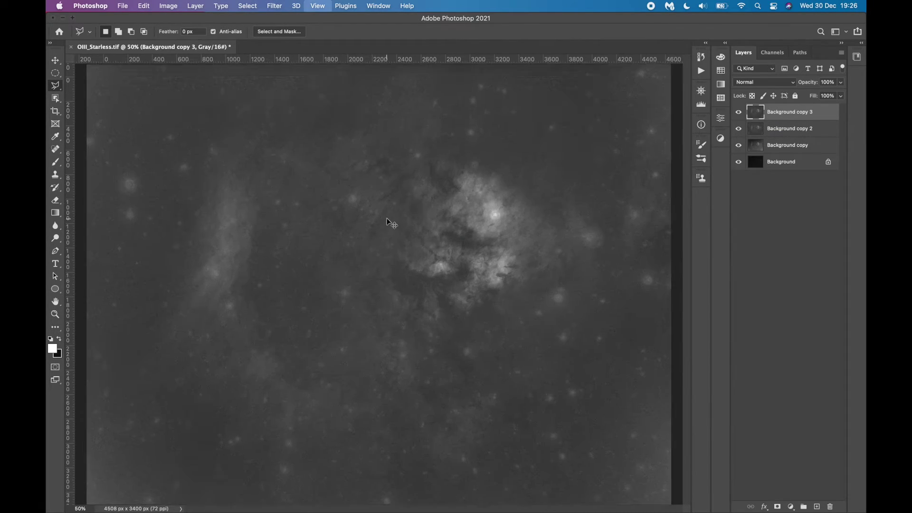
pyautogui.scroll(7, 387, 219)
pyautogui.hscroll(-10, 387, 220)
pyautogui.hscroll(3, 392, 223)
pyautogui.scroll(-2, 391, 223)
pyautogui.press('j')
pyautogui.hscroll(4, 200, 189)
pyautogui.scroll(-3, 199, 190)
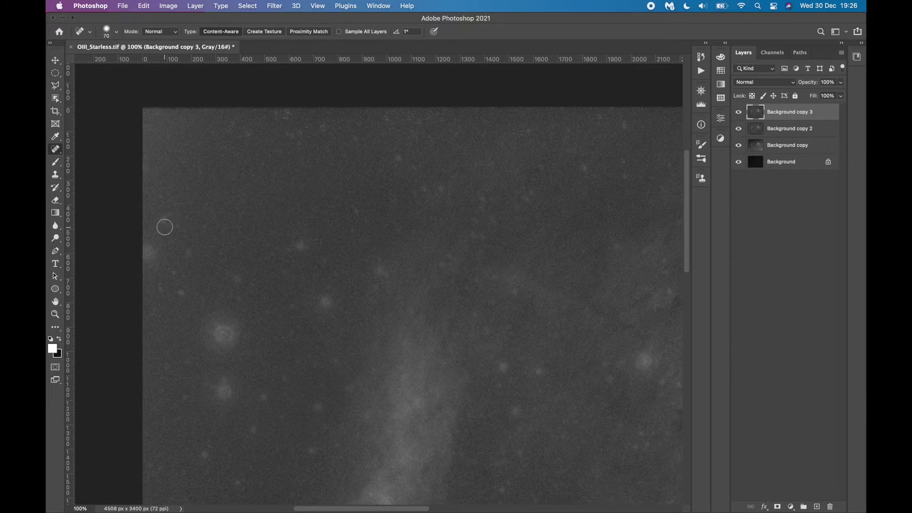
pyautogui.click(244, 134)
pyautogui.click(355, 139)
pyautogui.click(353, 230)
pyautogui.click(292, 248)
pyautogui.click(382, 273)
pyautogui.click(327, 302)
# Step: Heal the two large star halos and the spot at the image's left edge with an enlarged Spot Healing Brush, up to 300 px
pyautogui.press(']')
pyautogui.press(']')
pyautogui.press(']')
pyautogui.press(']')
pyautogui.press(']')
pyautogui.click(221, 331)
pyautogui.press('[')
pyautogui.press('[')
pyautogui.press('[')
pyautogui.press(']')
pyautogui.press(']')
pyautogui.press(']')
pyautogui.click(235, 330)
pyautogui.click(148, 256)
pyautogui.press('[')
pyautogui.click(220, 391)
pyautogui.press(']')
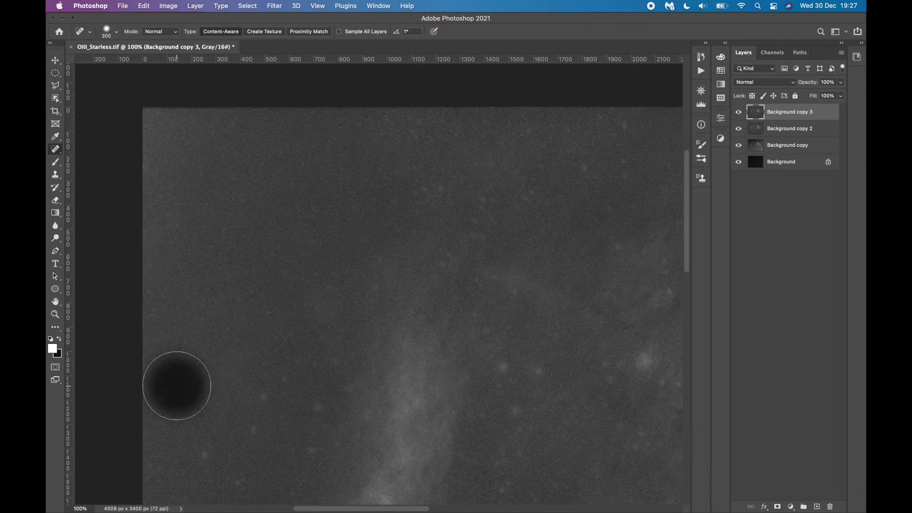
# Step: Heal the small star remnants beside and above the faint nebula band
pyautogui.click(319, 405)
pyautogui.click(204, 453)
pyautogui.click(311, 451)
pyautogui.click(323, 425)
pyautogui.click(352, 386)
pyautogui.click(326, 295)
pyautogui.click(418, 193)
pyautogui.click(228, 129)
pyautogui.click(488, 200)
pyautogui.click(448, 260)
# Step: Enlarge the healing brush and remove the remnants along the image's top edge and to the right of the faint nebula band
pyautogui.press(']')
pyautogui.click(535, 138)
pyautogui.click(449, 135)
pyautogui.click(566, 131)
pyautogui.click(615, 247)
pyautogui.click(514, 286)
pyautogui.click(483, 308)
pyautogui.click(498, 371)
pyautogui.click(515, 411)
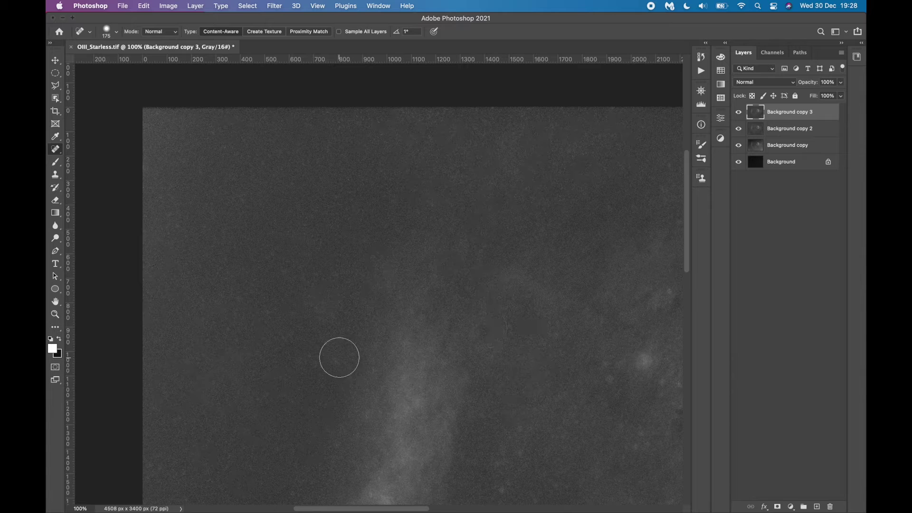
# Step: Heal the bright star halo and the remaining spots in the sky between the faint band and the bright nebula
pyautogui.click(643, 362)
pyautogui.click(533, 490)
pyautogui.click(494, 458)
pyautogui.click(636, 441)
# Step: Adjust the healing brush size and remove the star remnants from the sky above and to the left of the bright nebula
pyautogui.hscroll(10, 543, 411)
pyautogui.click(207, 158)
pyautogui.click(221, 126)
pyautogui.press('[')
pyautogui.press('[')
pyautogui.press('[')
pyautogui.click(275, 114)
pyautogui.click(179, 134)
pyautogui.click(291, 147)
pyautogui.press(']')
pyautogui.press(']')
pyautogui.click(337, 170)
pyautogui.click(343, 207)
pyautogui.click(273, 246)
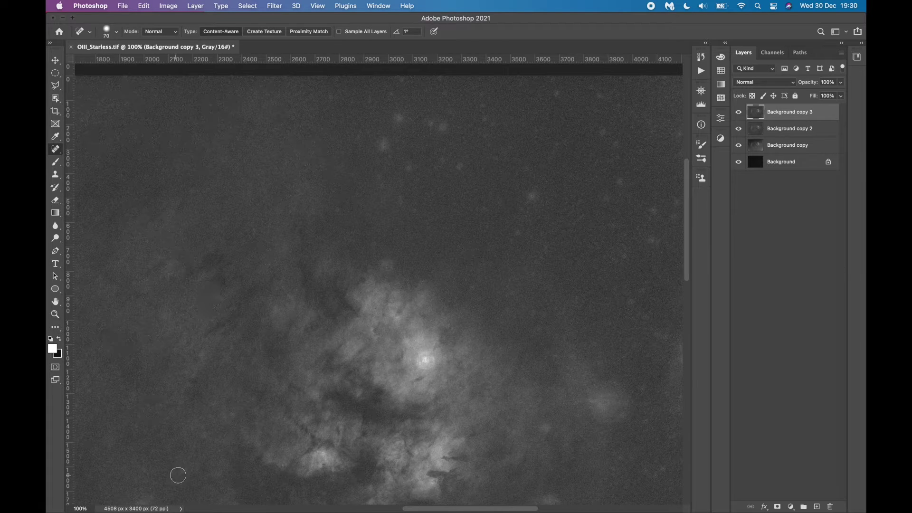
# Step: Heal the cluster of star spots directly above the bright nebula, enlarging the brush to 125 px for the bigger ones
pyautogui.click(384, 142)
pyautogui.click(380, 183)
pyautogui.click(406, 167)
pyautogui.press(']')
pyautogui.press(']')
pyautogui.press(']')
pyautogui.click(425, 122)
pyautogui.moveTo(444, 160); pyautogui.dragTo(458, 166)
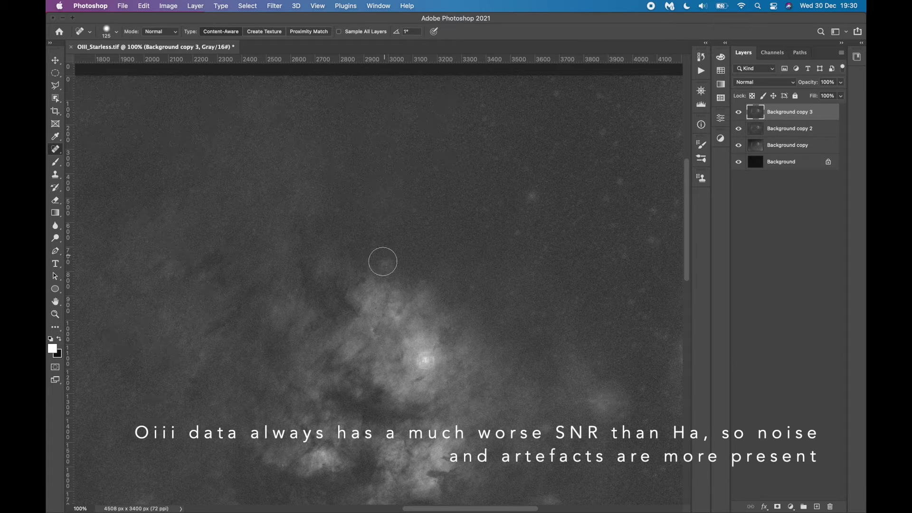
# Step: Heal the star remnants in the sky to the upper right of the bright nebula, varying the brush size up to 150 px
pyautogui.click(485, 231)
pyautogui.click(471, 286)
pyautogui.click(498, 157)
pyautogui.press(']')
pyautogui.click(483, 113)
pyautogui.press('[')
pyautogui.press('[')
pyautogui.click(601, 131)
pyautogui.click(653, 241)
pyautogui.click(577, 220)
pyautogui.press(']')
pyautogui.press(']')
pyautogui.click(669, 209)
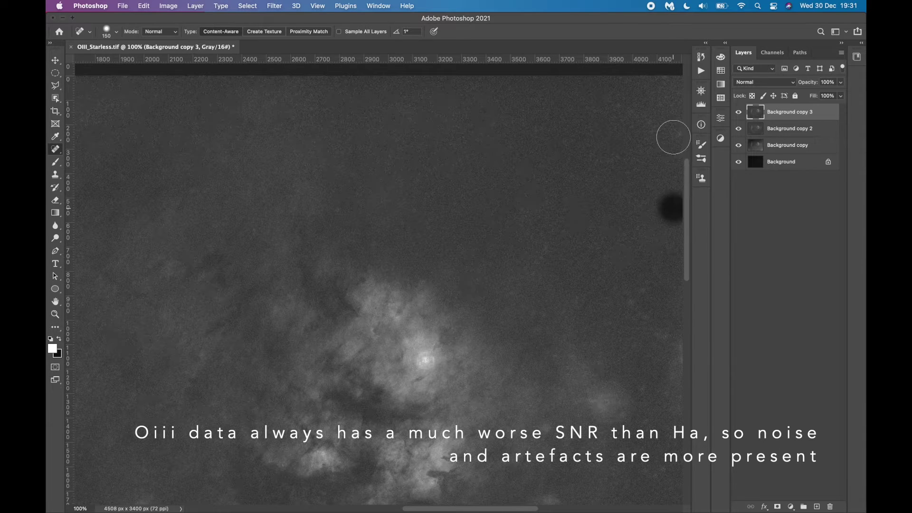
# Step: Heal the remaining upper-right sky spots and the centre of the soft halo right of the bright nebula, reducing the brush to 90 px
pyautogui.click(647, 124)
pyautogui.press('[')
pyautogui.press('[')
pyautogui.press('[')
pyautogui.click(579, 303)
pyautogui.click(412, 209)
pyautogui.click(604, 403)
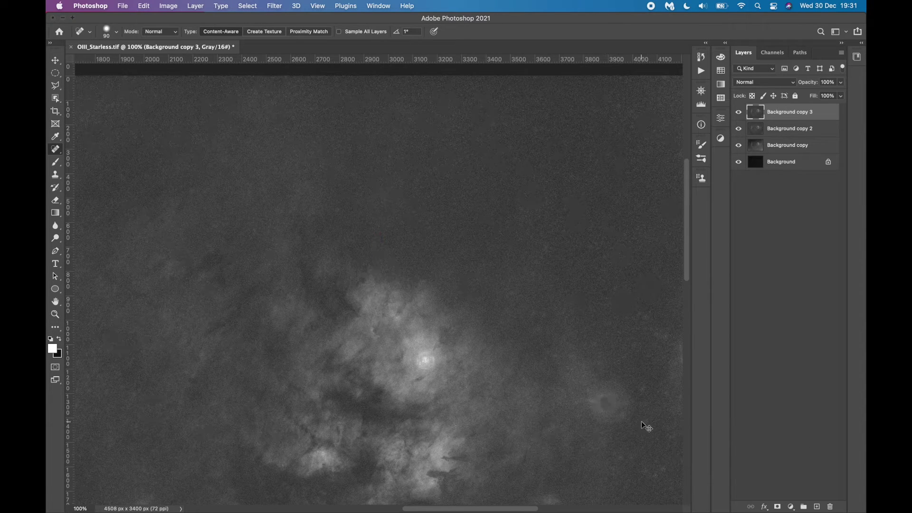
# Step: Heal the bright star core in the upper part of the bright nebula with a 50 px brush
pyautogui.scroll(3, 433, 382)
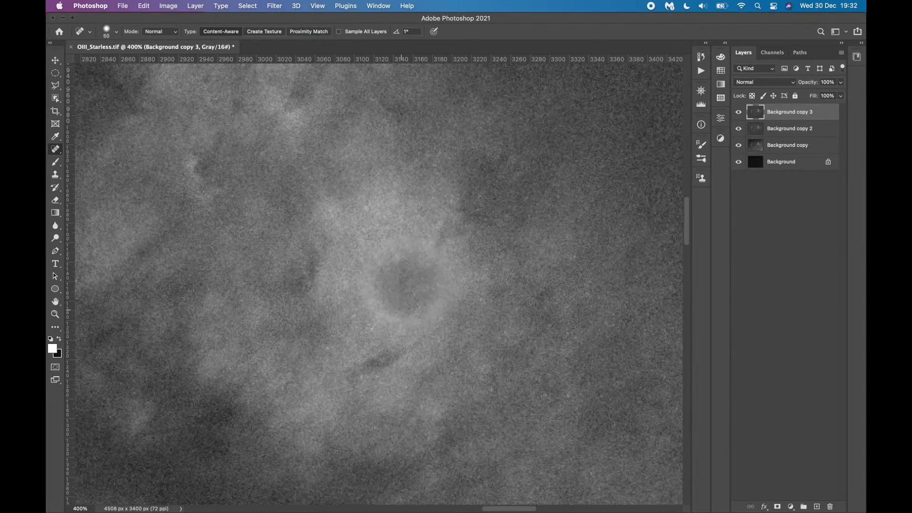
pyautogui.press('super+1')
pyautogui.moveTo(427, 237); pyautogui.dragTo(331, 320)
# Step: Remove the star spots and halos from the sky to the right of the bright nebula, adjusting the healing brush size to fit
pyautogui.click(606, 182)
pyautogui.click(611, 326)
pyautogui.press(']')
pyautogui.press(']')
pyautogui.press(']')
pyautogui.press(']')
pyautogui.press(']')
pyautogui.press(']')
pyautogui.press(']')
pyautogui.press('[')
pyautogui.press('[')
pyautogui.moveTo(580, 371); pyautogui.dragTo(608, 371)
pyautogui.click(619, 402)
# Step: Enlarge the healing brush and remove the remnants in the sky to the lower right of the bright nebula
pyautogui.press(']')
pyautogui.press(']')
pyautogui.click(472, 405)
pyautogui.scroll(-3, 525, 187)
pyautogui.click(578, 428)
pyautogui.scroll(-8, 565, 326)
pyautogui.click(494, 285)
# Step: Enlarge the healing brush and heal another leftover spot in the area around the bright nebula
pyautogui.press(']')
pyautogui.press(']')
pyautogui.press(']')
pyautogui.press(']')
pyautogui.press(']')
pyautogui.click(484, 164)
# Step: Reduce the healing brush and heal the remaining star spots in the sky below and to the right of the nebula
pyautogui.press('[')
pyautogui.press('[')
pyautogui.press('[')
pyautogui.press('[')
pyautogui.click(570, 382)
pyautogui.click(566, 418)
pyautogui.click(486, 356)
pyautogui.click(411, 273)
pyautogui.click(444, 457)
pyautogui.click(394, 469)
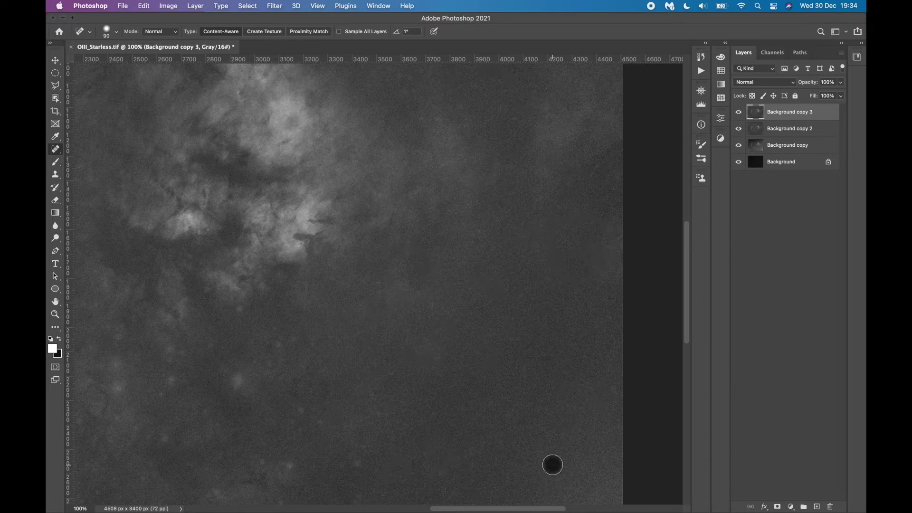
# Step: Heal the faint star spots across the lower-right sky below the bright nebula with a 100 px brush
pyautogui.scroll(-3, 554, 464)
pyautogui.click(551, 470)
pyautogui.press(']')
pyautogui.click(443, 445)
pyautogui.click(358, 395)
pyautogui.click(379, 343)
pyautogui.click(295, 270)
pyautogui.click(291, 395)
# Step: Reduce the healing brush and remove the small bright spots directly below the nebula
pyautogui.press('[')
pyautogui.press('[')
pyautogui.press('[')
pyautogui.click(238, 312)
pyautogui.click(170, 311)
pyautogui.click(239, 239)
# Step: Shrink the healing brush slightly and remove the star spots in the lower middle of the image
pyautogui.press('[')
pyautogui.hscroll(-15, 132, 451)
pyautogui.click(520, 309)
pyautogui.click(465, 358)
pyautogui.click(419, 485)
pyautogui.click(308, 224)
# Step: Enlarge the healing brush and remove the star spots from the lower-left part of the sky
pyautogui.press(']')
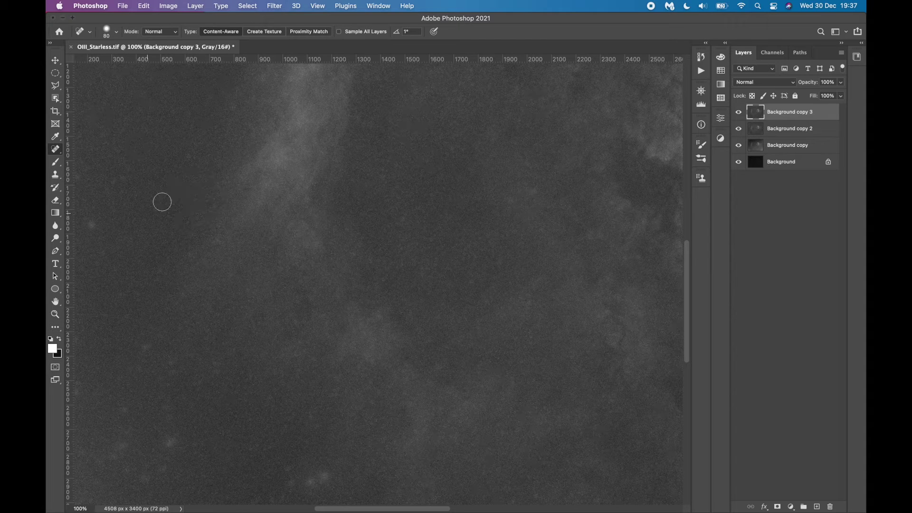
pyautogui.click(170, 440)
pyautogui.hscroll(-15, 226, 108)
pyautogui.click(400, 458)
pyautogui.scroll(-10, 403, 481)
pyautogui.click(373, 356)
pyautogui.click(423, 322)
pyautogui.click(470, 269)
pyautogui.click(509, 338)
# Step: Set the healing brush to 100 px and heal the remaining spots along the image's lower edge
pyautogui.hscroll(8, 508, 337)
pyautogui.press('[')
pyautogui.press(']')
pyautogui.press(']')
pyautogui.scroll(2, 442, 332)
pyautogui.click(464, 388)
pyautogui.hscroll(10, 337, 413)
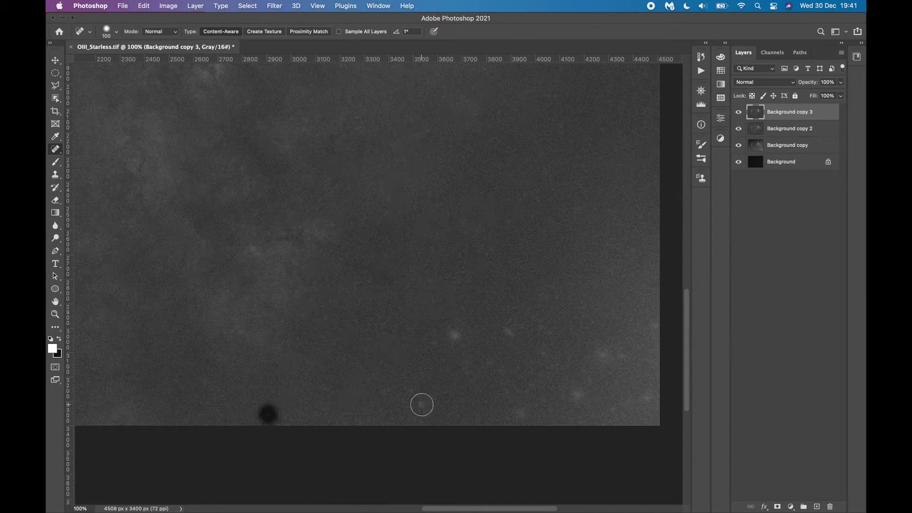
# Step: Examine the bright nebula and its surroundings at high magnification for leftover star artefacts
pyautogui.scroll(8, 534, 423)
pyautogui.press('super+plus')
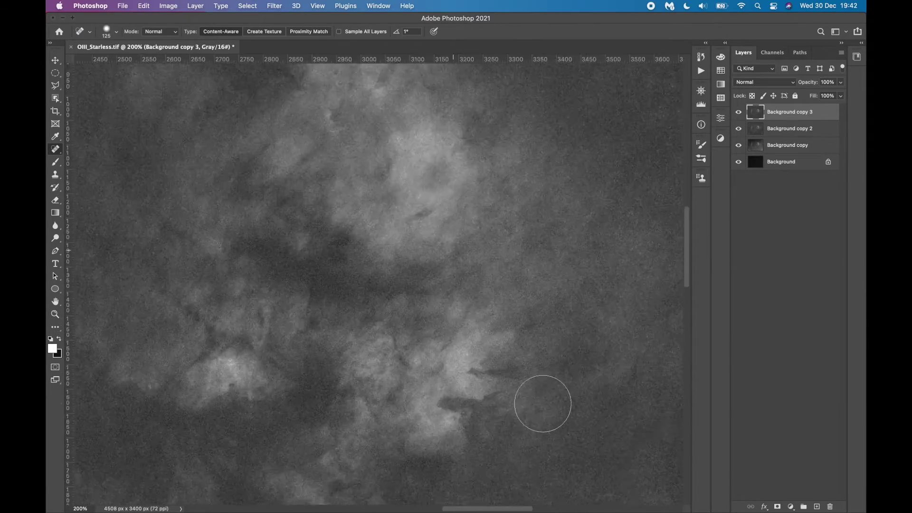
pyautogui.press('super+0')
pyautogui.press('super+plus')
pyautogui.press('super+plus')
pyautogui.press('super+plus')
pyautogui.press('super+plus')
pyautogui.scroll(-10, 558, 218)
pyautogui.press(']')
pyautogui.press(']')
pyautogui.press('super+minus')
pyautogui.press('super+minus')
pyautogui.press('super+minus')
pyautogui.press('super+0')
# Step: Hide and show the Background copy 3 layer repeatedly to compare the image before and after healing
pyautogui.press('v')
pyautogui.click(738, 113)
pyautogui.click(738, 113)
pyautogui.click(737, 113)
pyautogui.click(738, 114)
pyautogui.click(739, 115)
pyautogui.click(738, 114)
# Step: Duplicate the Background copy 3 layer and convert the document to RGB colour while keeping its layers
pyautogui.moveTo(810, 114); pyautogui.dragTo(817, 508)
pyautogui.click(171, 6)
pyautogui.click(291, 56)
pyautogui.click(430, 210)
# Step: Open the new layer in Topaz DeNoise AI and preview Remove Noise 45, Enhance Sharpness 1 and Recover Original Detail 10
pyautogui.click(275, 6)
pyautogui.click(432, 239)
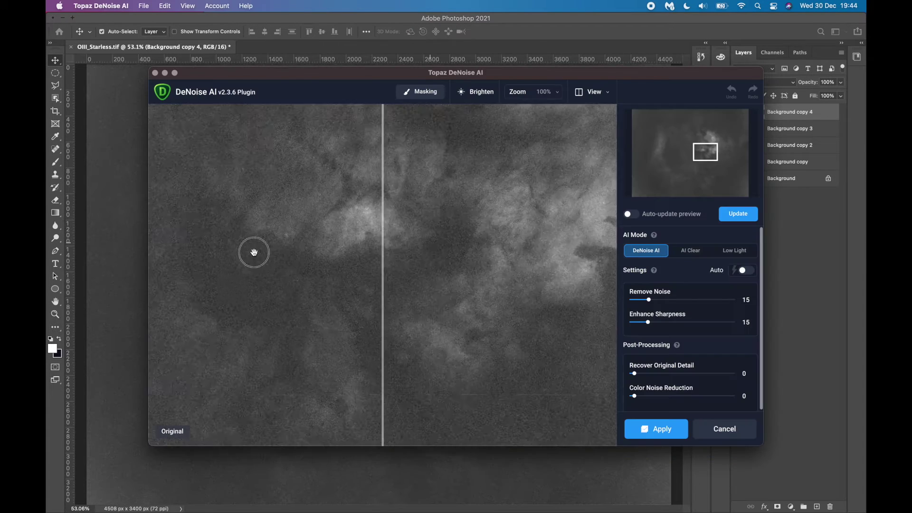
pyautogui.moveTo(254, 252); pyautogui.dragTo(295, 254)
pyautogui.moveTo(648, 299); pyautogui.dragTo(675, 300)
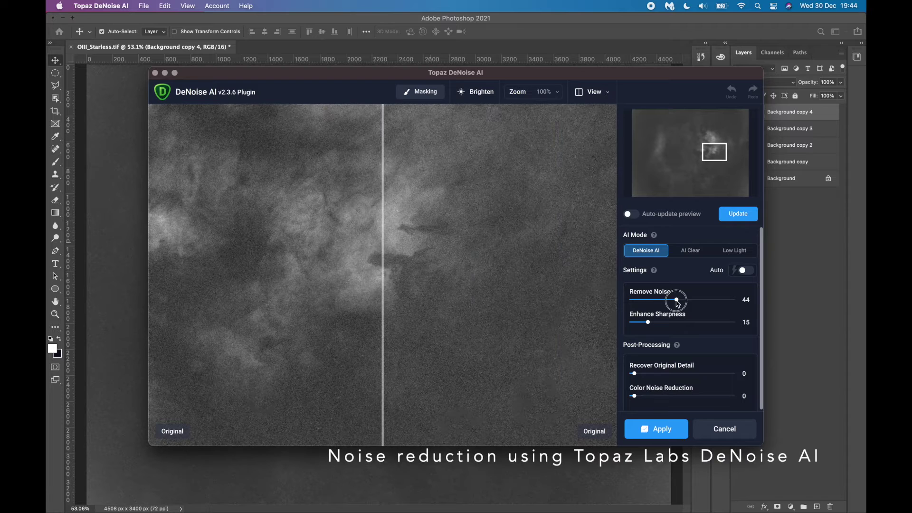
pyautogui.moveTo(646, 374); pyautogui.dragTo(644, 374)
pyautogui.moveTo(647, 322); pyautogui.dragTo(634, 322)
pyautogui.click(726, 217)
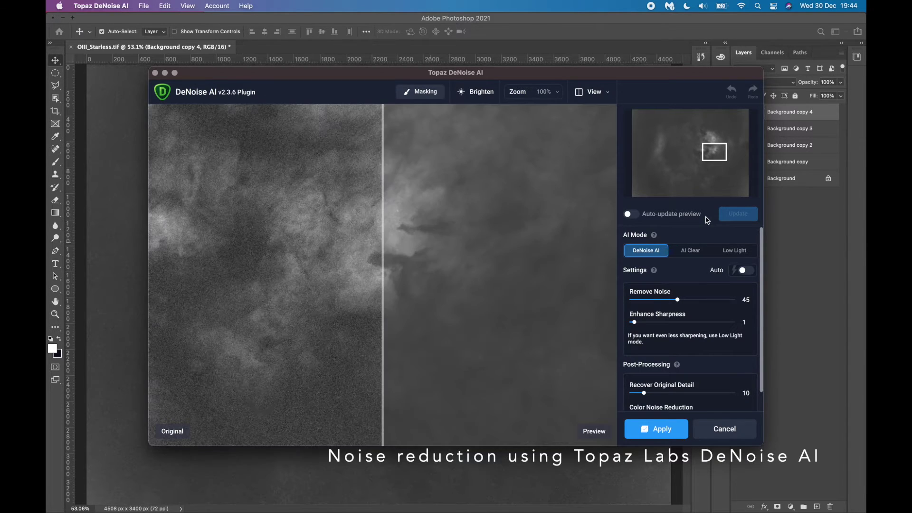
pyautogui.moveTo(384, 220); pyautogui.dragTo(418, 276)
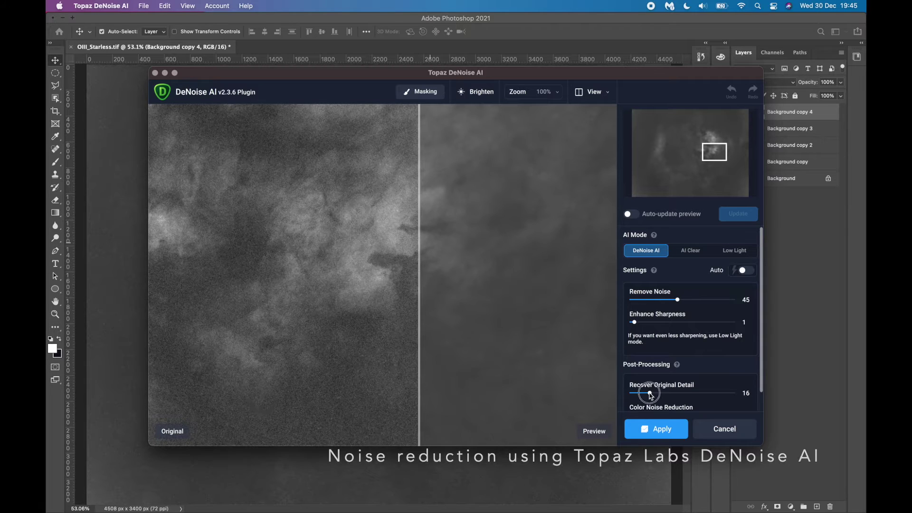
# Step: Try Recover Original Detail 15 with Enhance Sharpness 5 and 10, comparing the refreshed preview with the original
pyautogui.moveTo(644, 393); pyautogui.dragTo(649, 392)
pyautogui.click(729, 219)
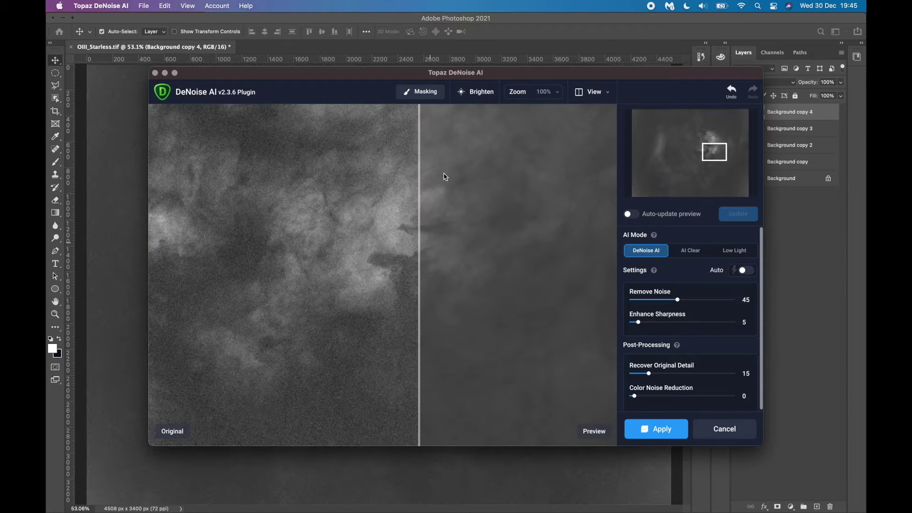
pyautogui.moveTo(420, 205); pyautogui.dragTo(408, 304)
pyautogui.moveTo(638, 322); pyautogui.dragTo(643, 321)
pyautogui.click(722, 213)
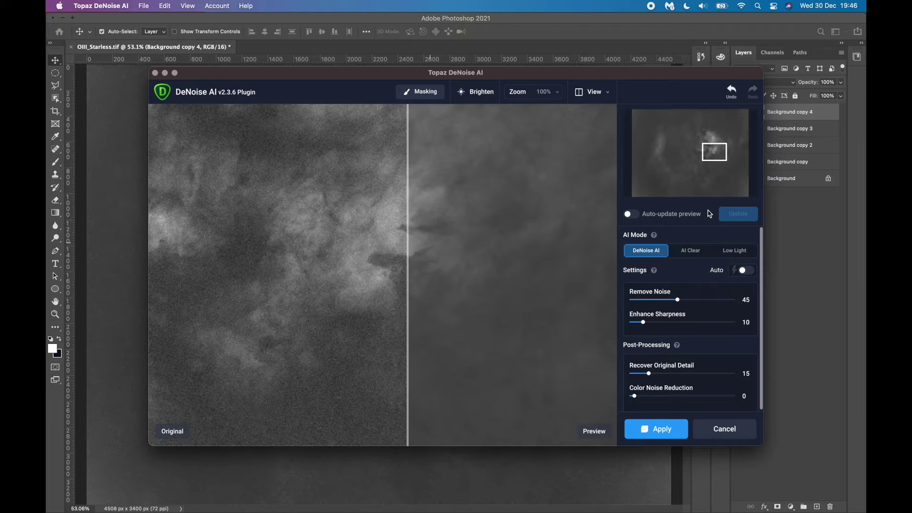
pyautogui.moveTo(410, 209); pyautogui.dragTo(433, 237)
# Step: Set Recover Original Detail to 20, preview Enhance Sharpness at 15 and 20, and compare with the original
pyautogui.click(649, 323)
pyautogui.moveTo(653, 376); pyautogui.dragTo(654, 374)
pyautogui.click(720, 214)
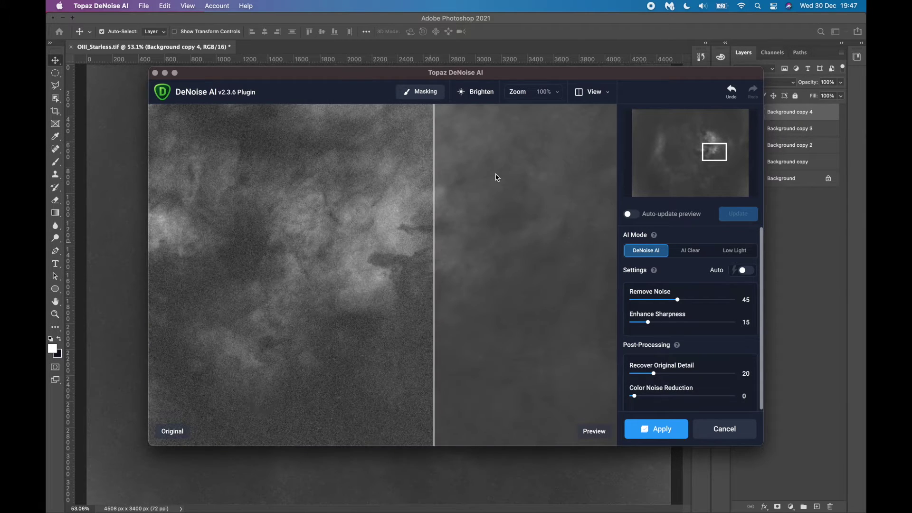
pyautogui.moveTo(433, 185); pyautogui.dragTo(429, 242)
pyautogui.click(653, 322)
pyautogui.click(719, 214)
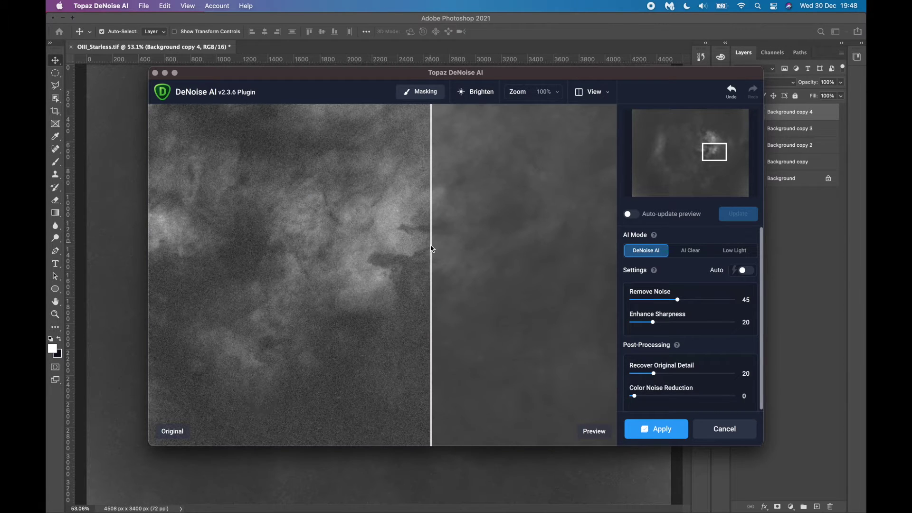
pyautogui.moveTo(432, 248); pyautogui.dragTo(247, 260)
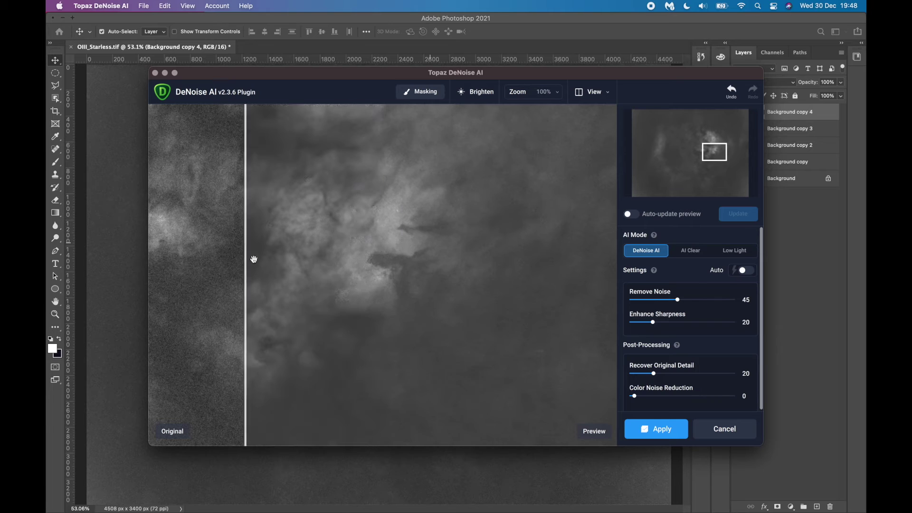
# Step: Set Enhance Sharpness to 30, preview the area at the nebula's upper-left side, and apply the noise reduction
pyautogui.click(720, 217)
pyautogui.moveTo(388, 337); pyautogui.dragTo(464, 247)
pyautogui.moveTo(715, 154)
pyautogui.mouseDown()
pyautogui.moveTo(714, 169)
pyautogui.moveTo(700, 138)
pyautogui.moveTo(688, 154)
pyautogui.moveTo(702, 138)
pyautogui.moveTo(700, 146)
pyautogui.mouseUp()
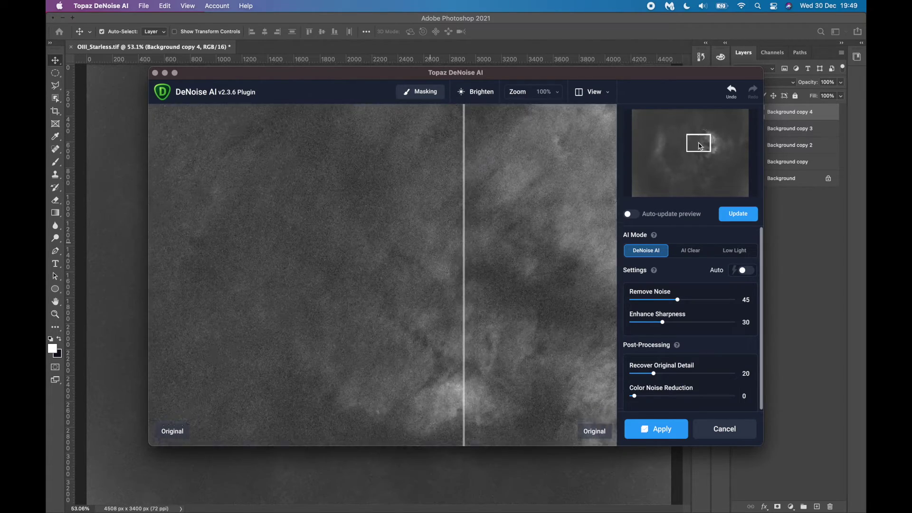
pyautogui.click(729, 214)
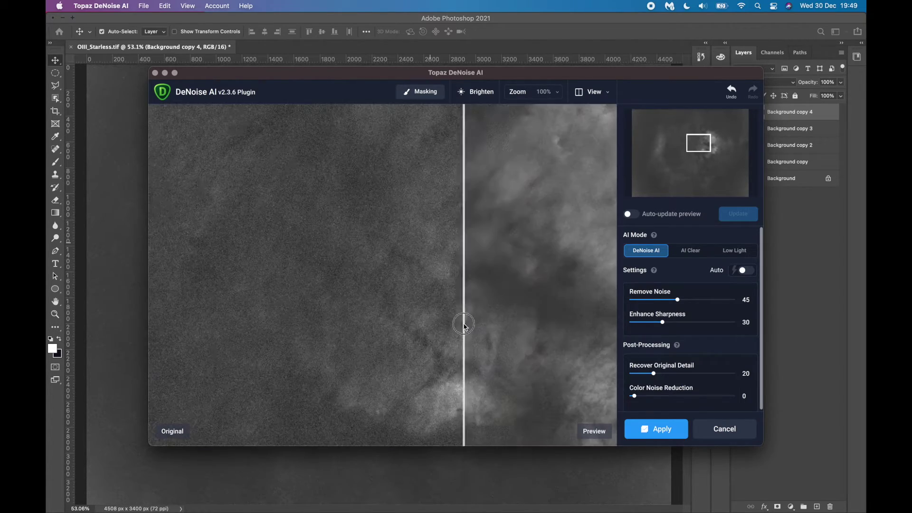
pyautogui.moveTo(464, 322); pyautogui.dragTo(395, 218)
pyautogui.click(661, 430)
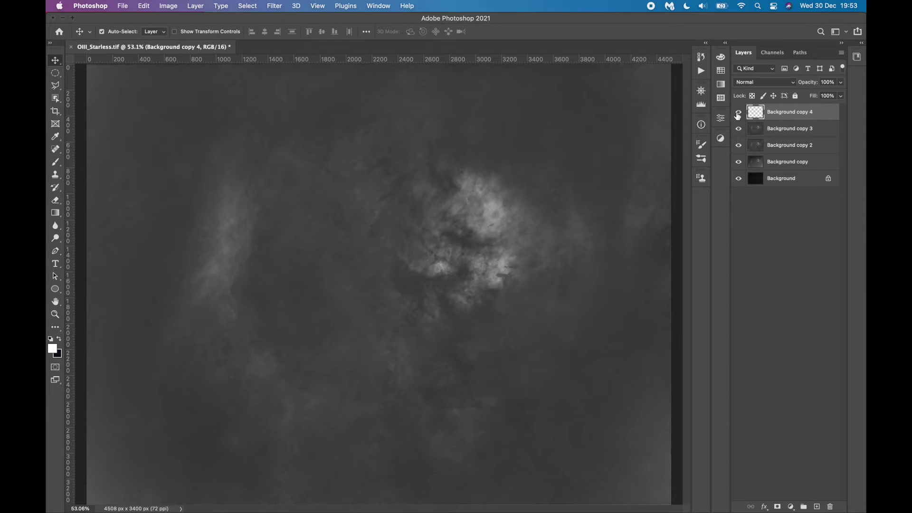
# Step: Duplicate the denoised Background copy 4 layer and inspect the bright nebula closely
pyautogui.press('super+1')
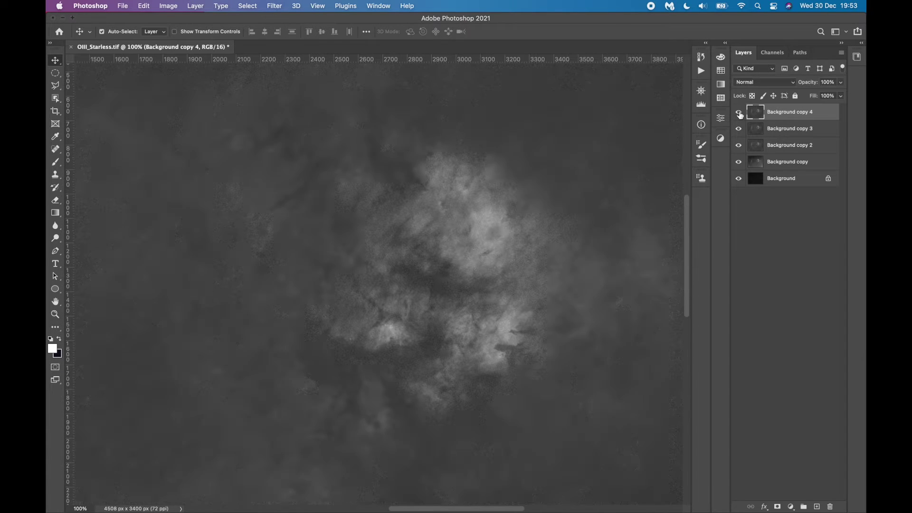
pyautogui.press('super+plus')
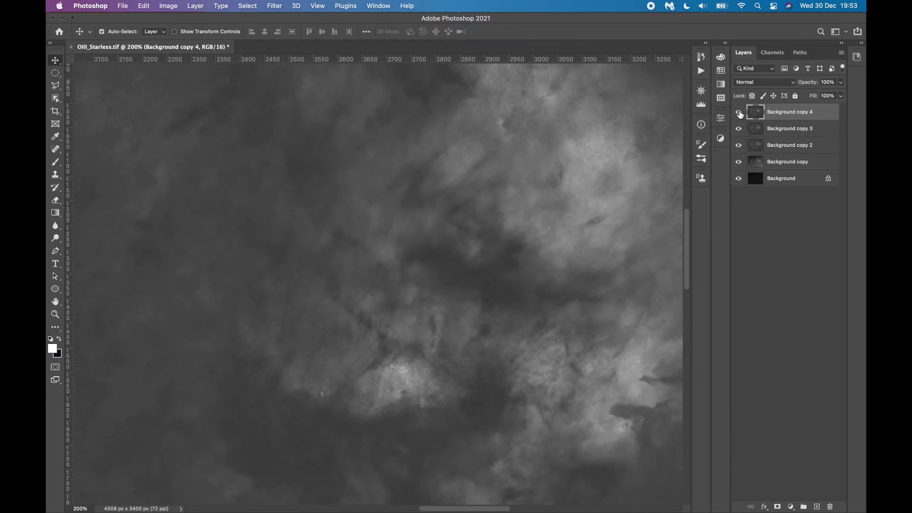
pyautogui.press('super+j')
pyautogui.press('super+plus')
pyautogui.press('super+plus')
# Step: Reduce the healing brush to 15 px and heal the small bright speck left of the nebula's lower bright core
pyautogui.press('j')
pyautogui.scroll(-5, 241, 280)
pyautogui.press('[')
pyautogui.press('[')
pyautogui.press('[')
pyautogui.press('[')
pyautogui.press('[')
pyautogui.press('[')
pyautogui.press('[')
pyautogui.press('[')
pyautogui.press('[')
pyautogui.press('[')
pyautogui.press('[')
pyautogui.press('[')
pyautogui.press('[')
pyautogui.press('[')
pyautogui.press('[')
pyautogui.press('[')
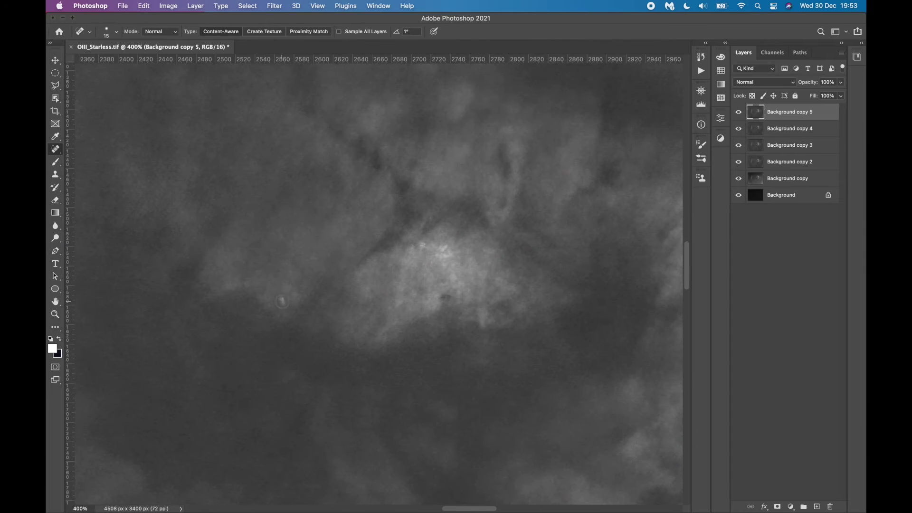
# Step: Duplicate the retouched Background copy 5 layer as a new top layer
pyautogui.press('super+minus')
pyautogui.press('super+minus')
pyautogui.press('super+minus')
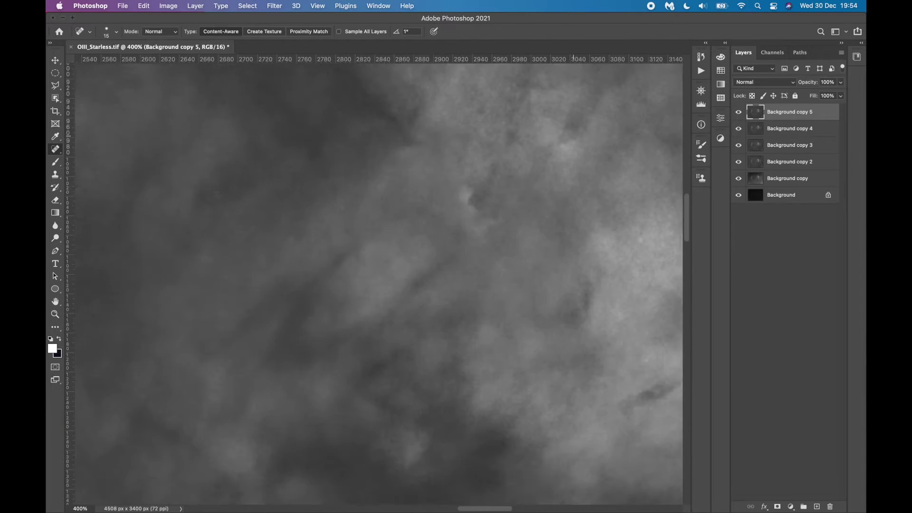
pyautogui.press('super+0')
pyautogui.press('super+j')
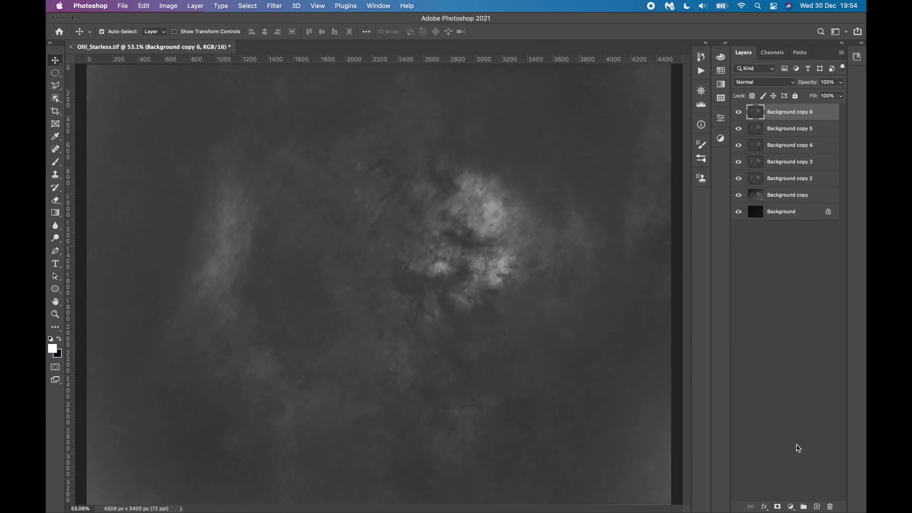
# Step: Try contrast presets in a Curves adjustment on the Background copy 6 layer, comparing the image with and without the preview
pyautogui.press('super+m')
pyautogui.click(601, 127)
pyautogui.click(604, 197)
pyautogui.moveTo(647, 108); pyautogui.dragTo(677, 96)
pyautogui.click(842, 208)
pyautogui.click(842, 209)
pyautogui.click(660, 113)
pyautogui.click(653, 128)
pyautogui.click(843, 208)
pyautogui.click(843, 209)
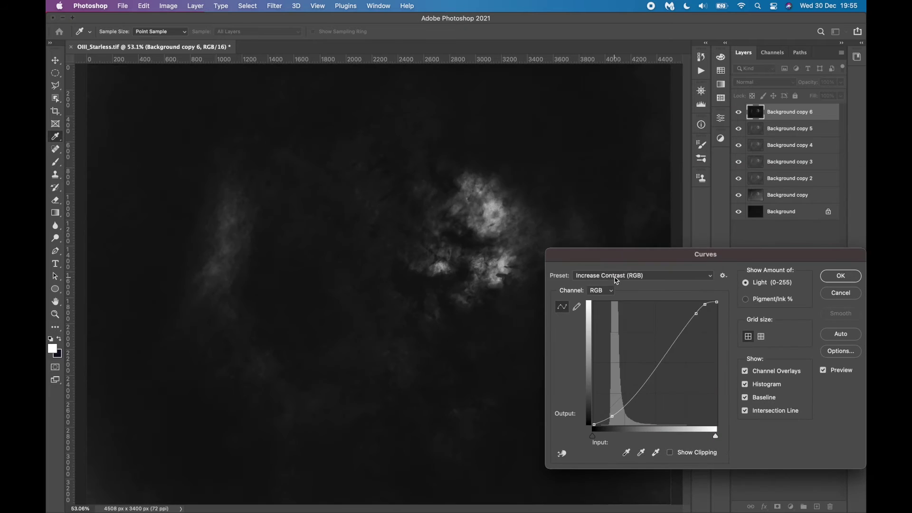
# Step: Apply the Linear Contrast (RGB) preset in Curves to Background copy 6 after comparing presets and the preview
pyautogui.click(615, 277)
pyautogui.click(615, 284)
pyautogui.click(615, 278)
pyautogui.click(614, 283)
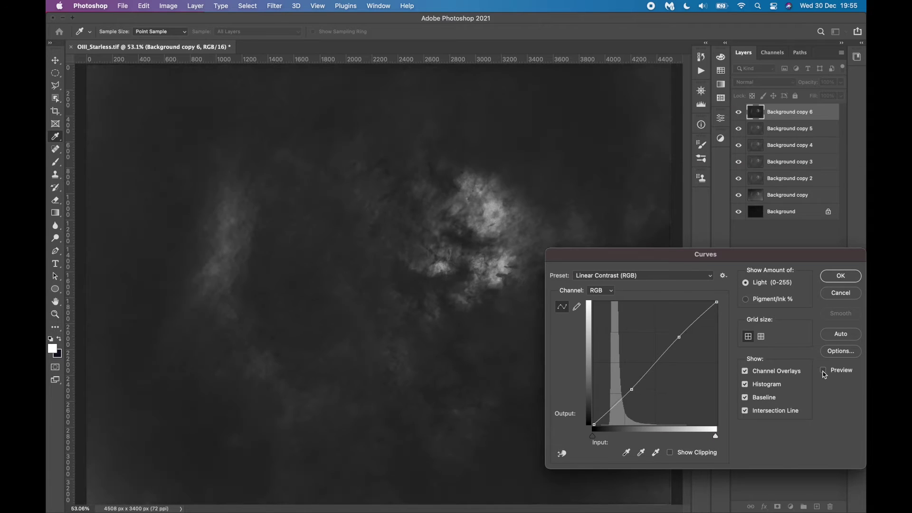
pyautogui.click(662, 277)
pyautogui.click(664, 283)
pyautogui.click(823, 370)
pyautogui.click(823, 370)
pyautogui.click(823, 370)
pyautogui.click(823, 369)
pyautogui.click(833, 276)
pyautogui.click(836, 277)
pyautogui.scroll(3, 539, 264)
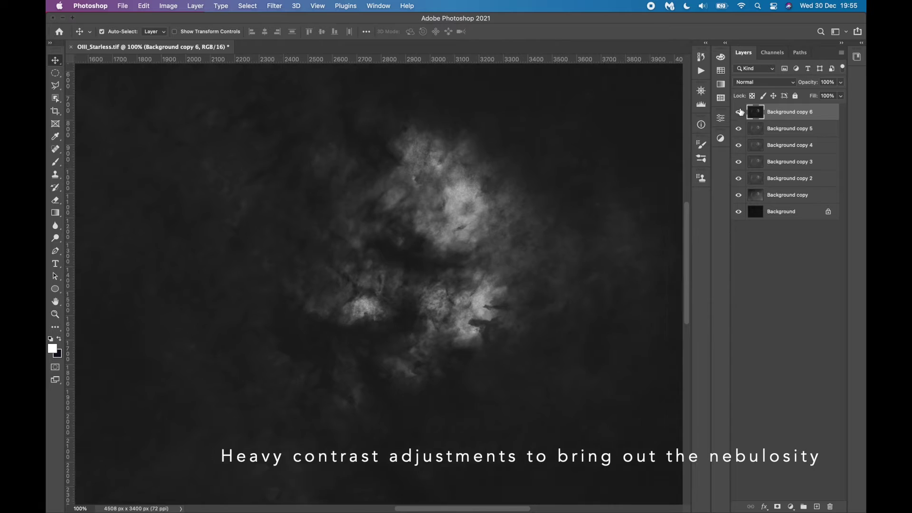
# Step: Adjust Background copy 6 with Levels, setting the input black to 18 and white to 204, and compare it with the layers below
pyautogui.press('super+l')
pyautogui.press('Escape')
pyautogui.press('super+0')
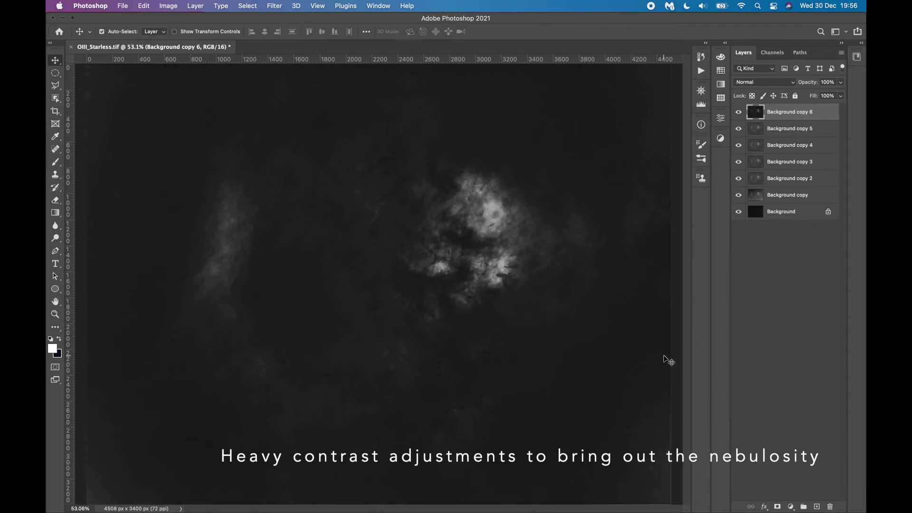
pyautogui.press('super+l')
pyautogui.moveTo(658, 387); pyautogui.dragTo(666, 388)
pyautogui.moveTo(781, 388); pyautogui.dragTo(757, 388)
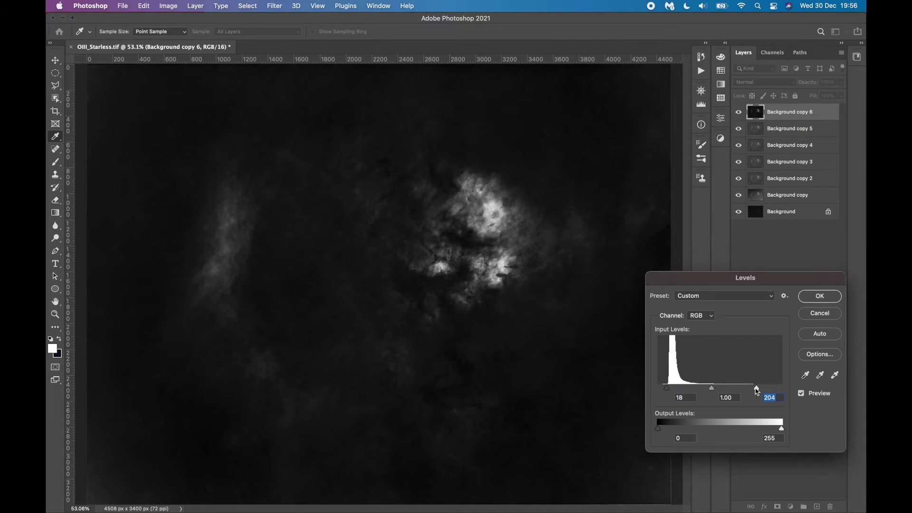
pyautogui.click(818, 296)
pyautogui.click(738, 113)
pyautogui.click(739, 113)
# Step: Return to an earlier state in the document history and duplicate Background copy 6 as a new top layer
pyautogui.click(700, 57)
pyautogui.click(568, 172)
pyautogui.click(700, 57)
pyautogui.moveTo(807, 112); pyautogui.dragTo(816, 505)
# Step: Apply further Levels adjustments to Background copy 7 to deepen the dark background, and compare it with the layer below
pyautogui.press('super+l')
pyautogui.press('Return')
pyautogui.moveTo(657, 387); pyautogui.dragTo(658, 387)
pyautogui.press('super+l')
pyautogui.press('Return')
pyautogui.press('super+l')
pyautogui.press('Return')
pyautogui.press('super+alt+l')
pyautogui.click(809, 296)
pyautogui.click(738, 112)
pyautogui.click(738, 112)
# Step: Duplicate the Background copy 7 layer and apply a Gaussian Blur with a 26.1 px radius to the duplicate
pyautogui.press('super+j')
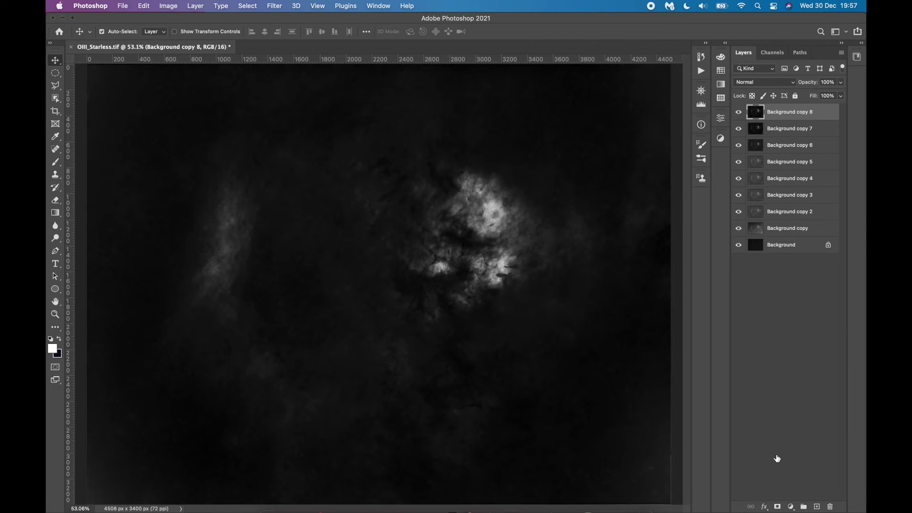
pyautogui.click(273, 5)
pyautogui.click(422, 166)
pyautogui.moveTo(685, 323); pyautogui.dragTo(675, 323)
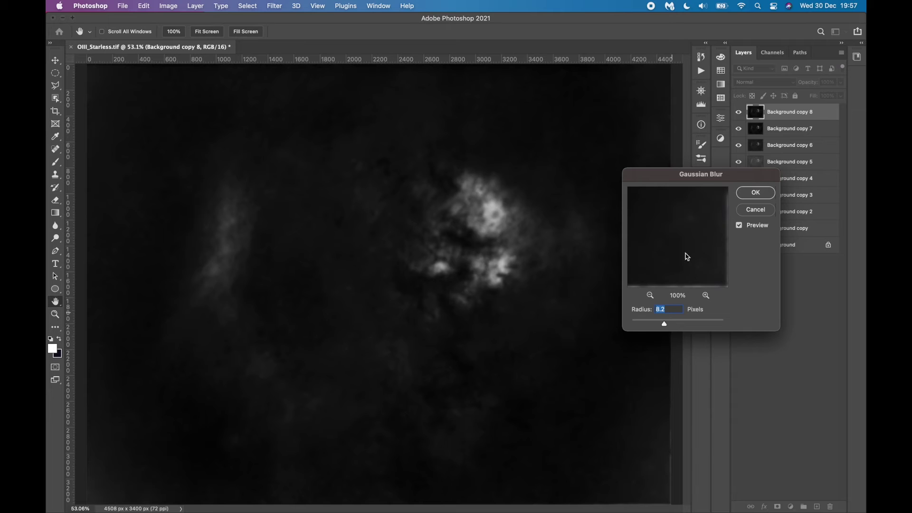
pyautogui.moveTo(669, 323); pyautogui.dragTo(674, 324)
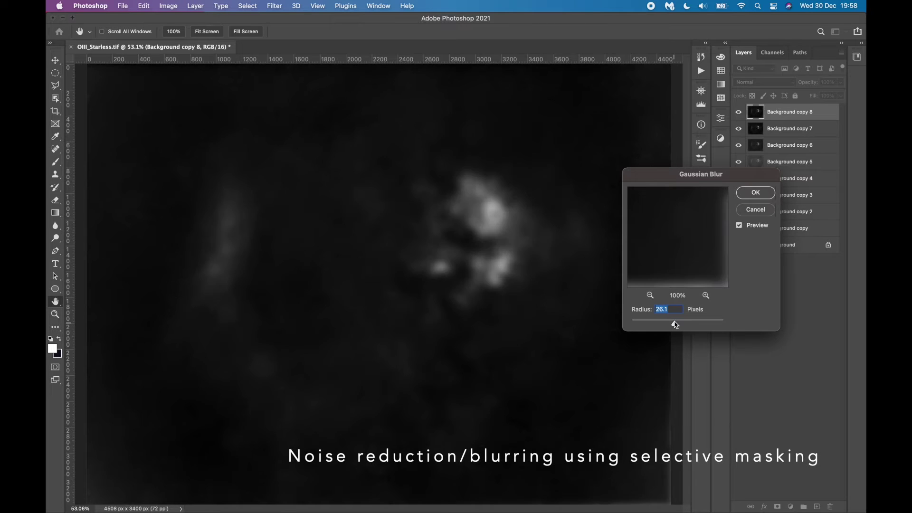
pyautogui.click(755, 192)
# Step: Add an inverted layer mask to the blurred layer and paint white over the dark background around the nebulosity
pyautogui.click(777, 506)
pyautogui.press('super+i')
pyautogui.click(56, 162)
pyautogui.moveTo(617, 481); pyautogui.dragTo(551, 491)
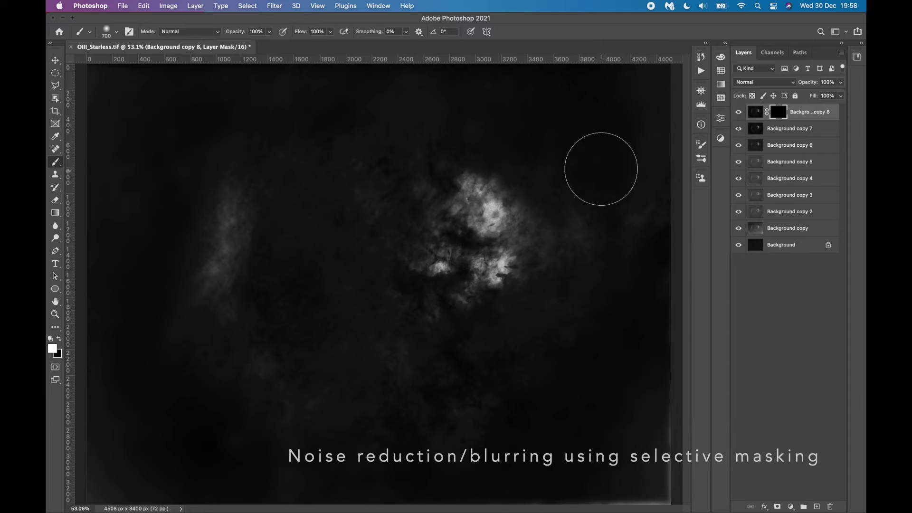
pyautogui.press('[')
pyautogui.moveTo(278, 311); pyautogui.dragTo(311, 254)
# Step: Soften the painted layer mask of Background copy 8 with a Gaussian Blur of 94.2 px radius
pyautogui.click(274, 6)
pyautogui.moveTo(381, 132)
pyautogui.click(437, 181)
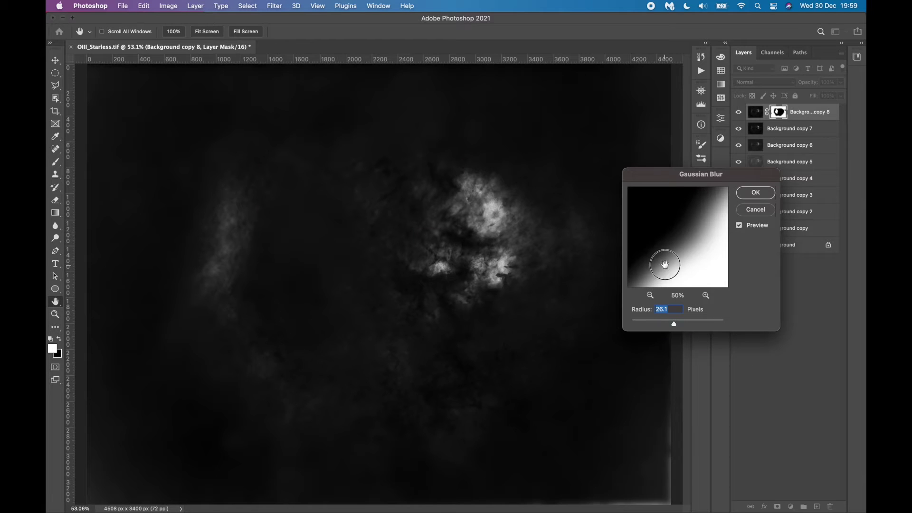
pyautogui.click(690, 324)
pyautogui.click(755, 192)
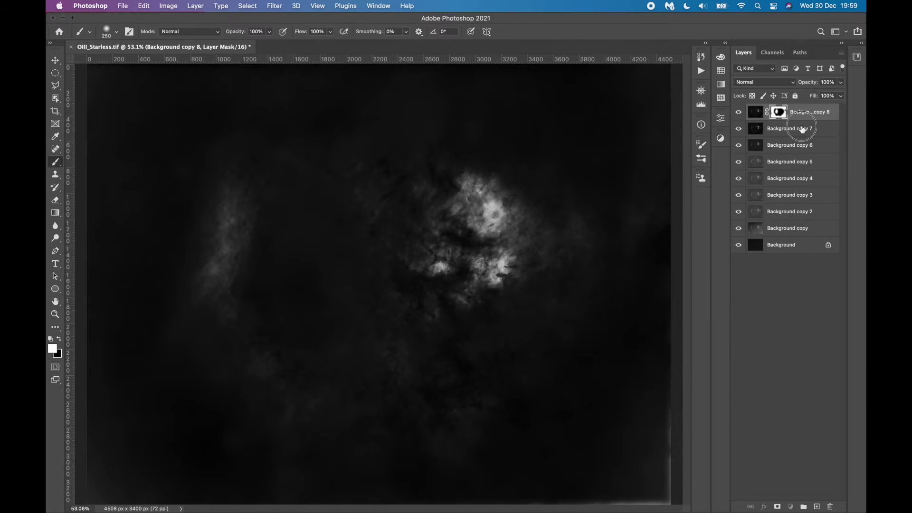
# Step: Duplicate the Background copy 7 layer and lower the masked blurred layer's opacity to 45%
pyautogui.click(800, 129)
pyautogui.press('super+j')
pyautogui.click(803, 115)
pyautogui.moveTo(840, 82); pyautogui.dragTo(814, 94)
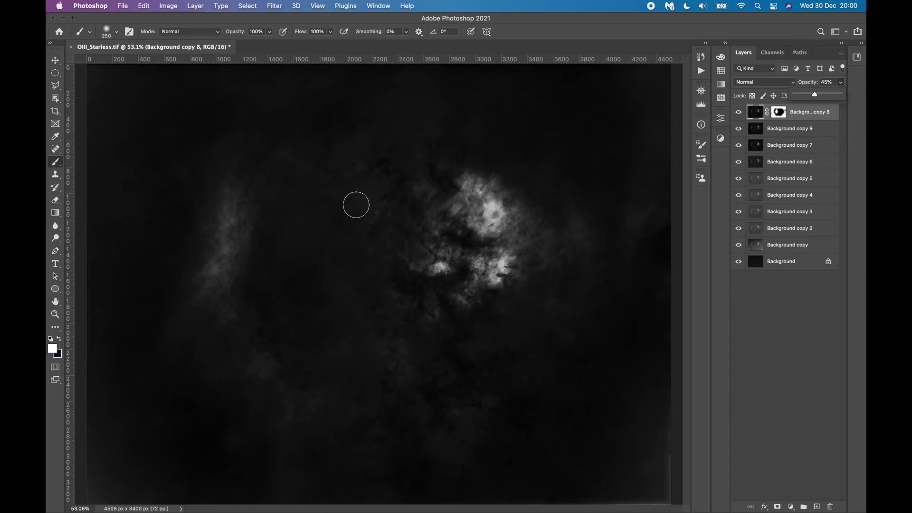
# Step: Inspect the blended blur closely across the image and merge the masked layer down into Background copy 9
pyautogui.press('super+1')
pyautogui.hscroll(6, 385, 192)
pyautogui.scroll(2, 385, 192)
pyautogui.hscroll(-10, 385, 194)
pyautogui.scroll(5, 385, 194)
pyautogui.scroll(-5, 386, 194)
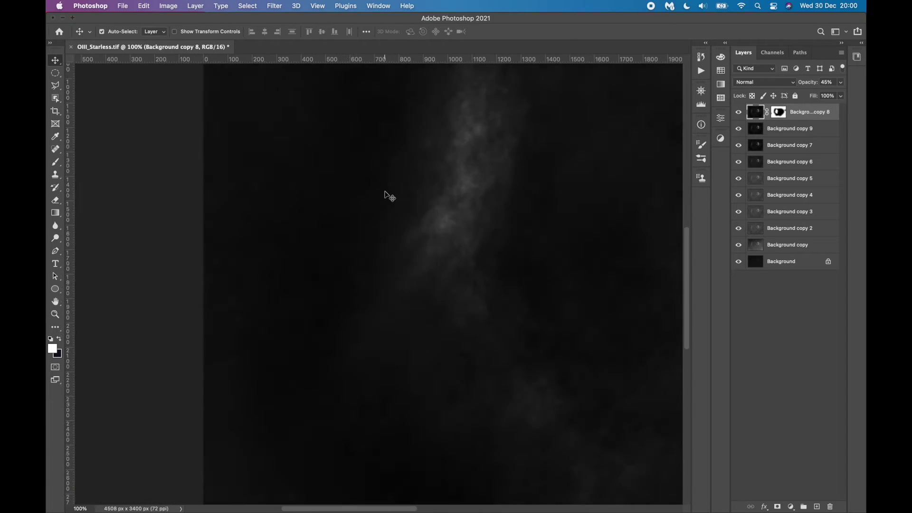
pyautogui.press('super+0')
pyautogui.press('super+e')
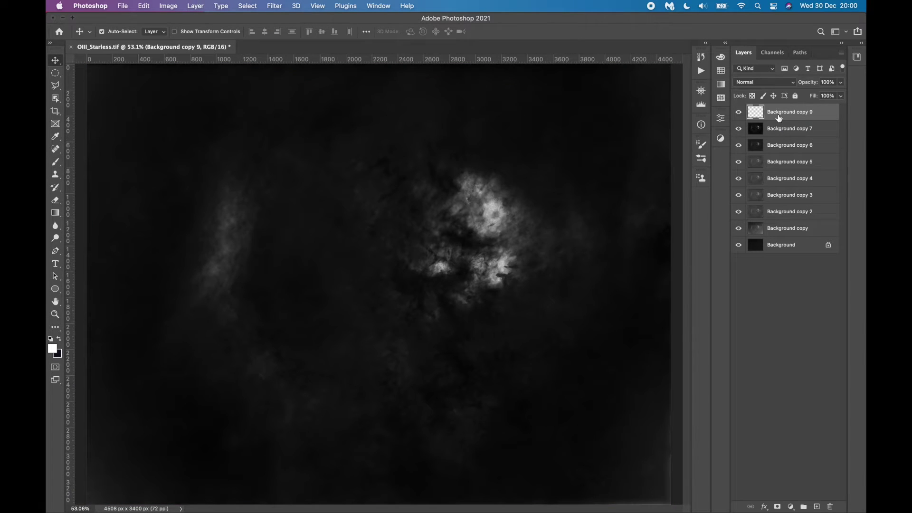
# Step: Duplicate the merged Background copy 9 layer and add an inverted layer mask for brushing in the corners
pyautogui.moveTo(754, 113); pyautogui.dragTo(817, 506)
pyautogui.click(778, 506)
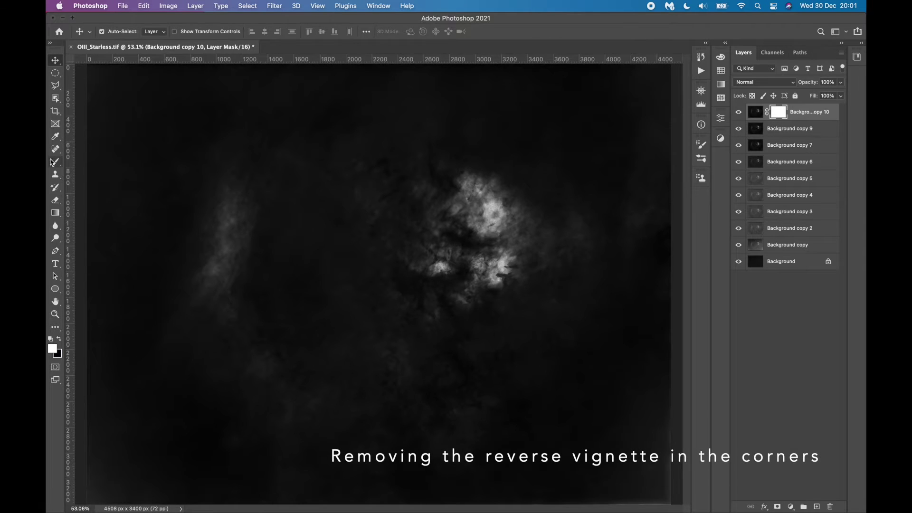
pyautogui.click(52, 162)
pyautogui.press('super+i')
# Step: Darken the masked Background copy 10 layer's image by setting its Brightness to -55
pyautogui.click(755, 112)
pyautogui.click(168, 5)
pyautogui.moveTo(181, 32)
pyautogui.click(294, 34)
pyautogui.moveTo(752, 197); pyautogui.dragTo(734, 197)
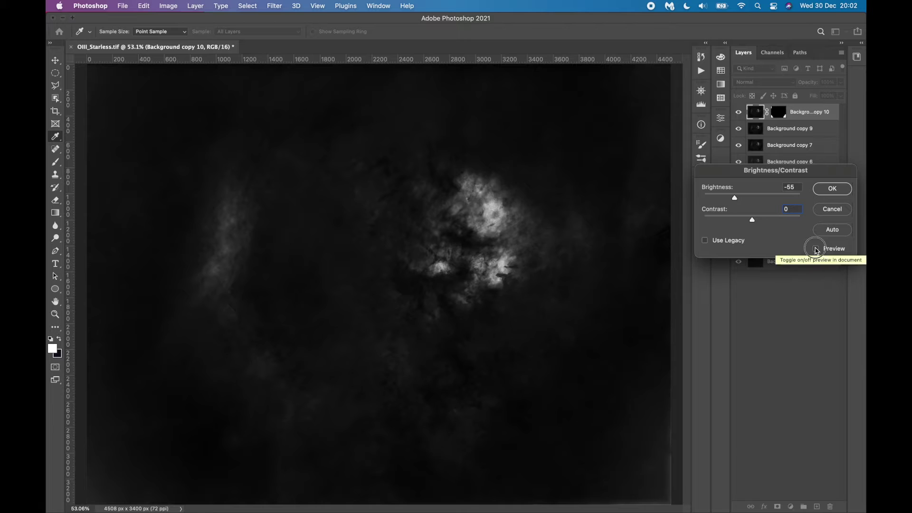
pyautogui.click(832, 188)
# Step: Refine the corner mask of Background copy 10 with the Brush and soften it with a 94.2 px Gaussian Blur
pyautogui.press('b')
pyautogui.press('super+backslash')
pyautogui.click(274, 6)
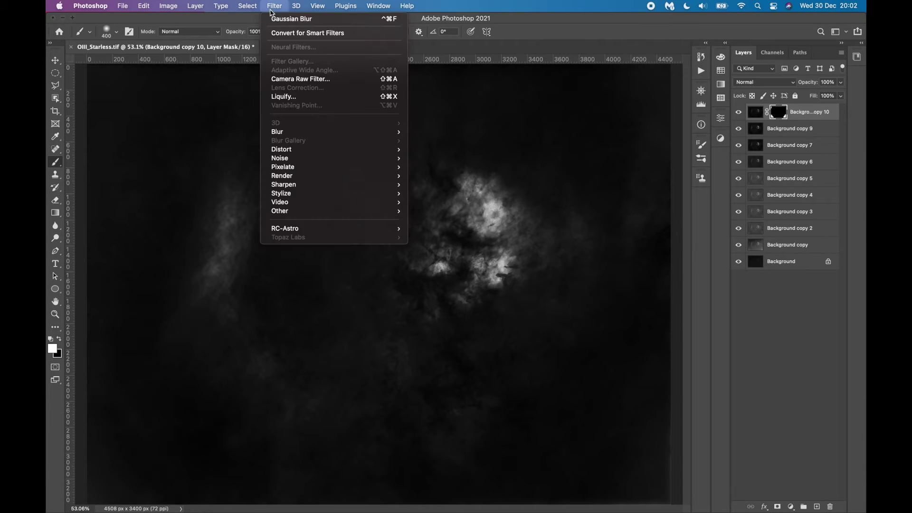
pyautogui.moveTo(285, 126)
pyautogui.click(450, 170)
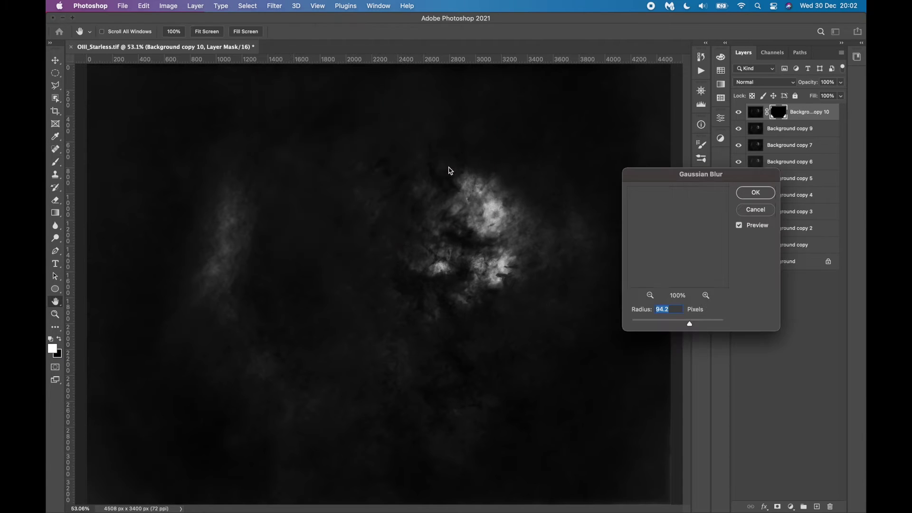
pyautogui.click(755, 193)
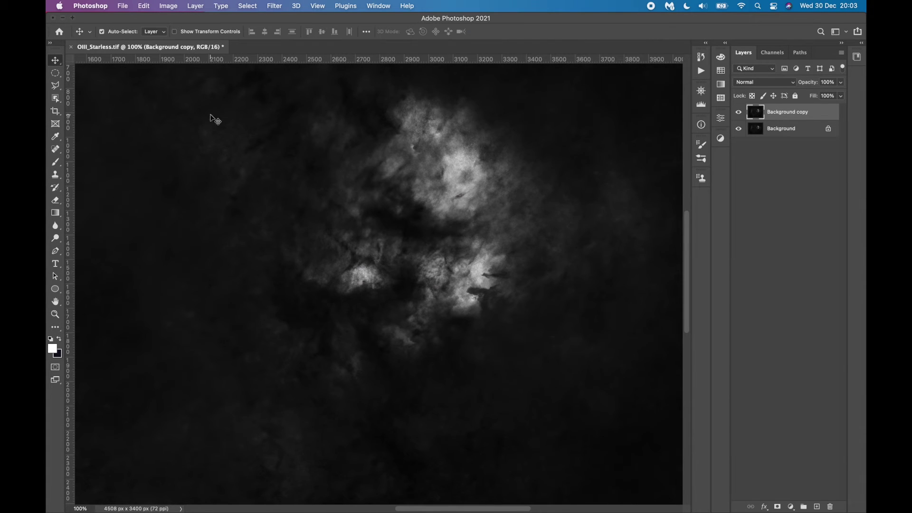
# Step: Run the Enhance Dust Lanes action on the OIII image and compare the result with the original layer
pyautogui.click(700, 70)
pyautogui.scroll(-3, 613, 142)
pyautogui.click(586, 164)
pyautogui.click(630, 217)
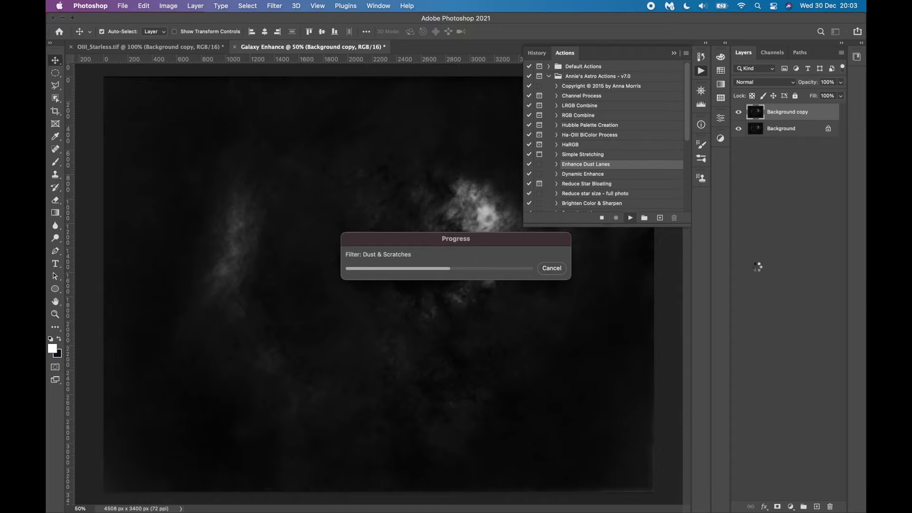
pyautogui.click(739, 114)
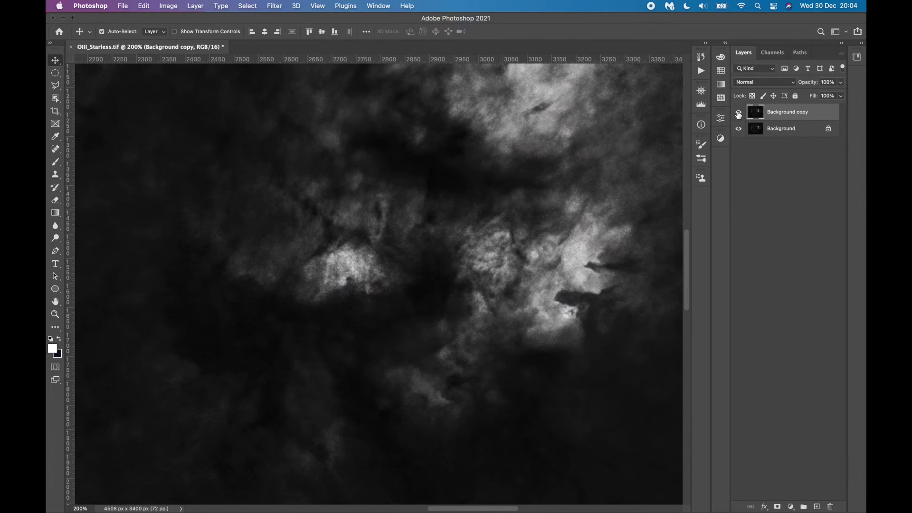
pyautogui.click(738, 114)
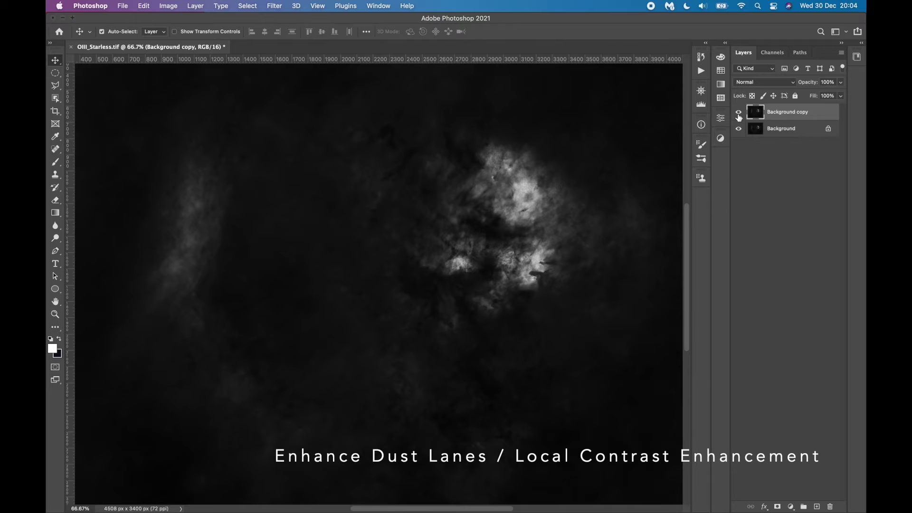
pyautogui.click(738, 114)
# Step: Run the Local Contrast Enhancement action on the Background copy layer
pyautogui.click(701, 70)
pyautogui.click(595, 149)
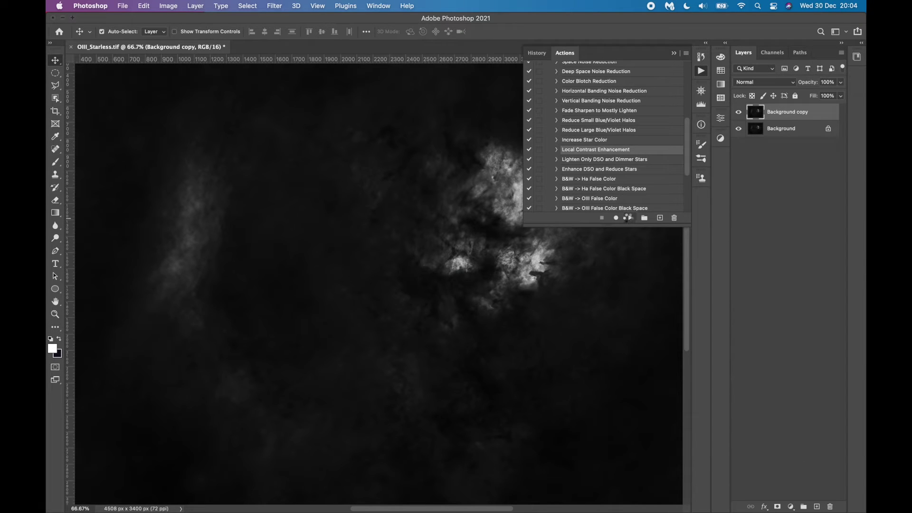
pyautogui.click(630, 218)
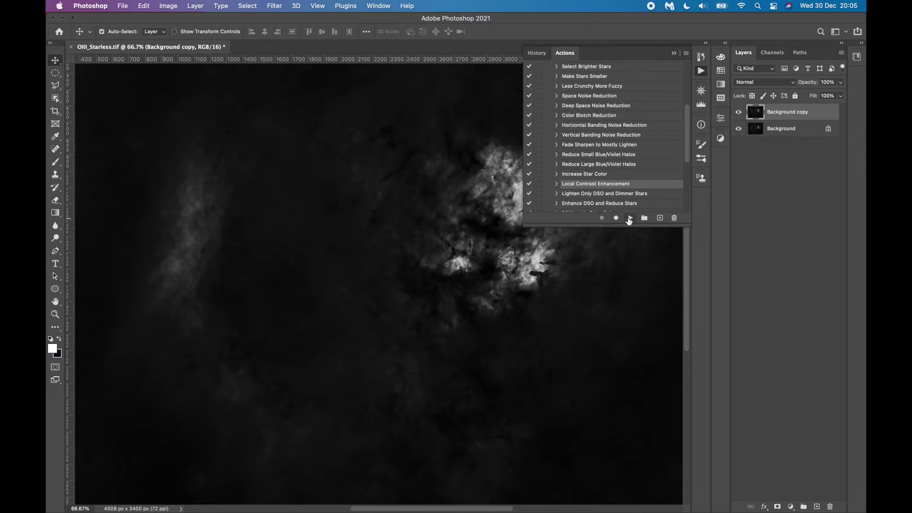
# Step: Compare the OIII image with and without the Background copy layer, both in full view and close up on the bright nebula
pyautogui.press('super+plus')
pyautogui.click(738, 113)
pyautogui.click(738, 113)
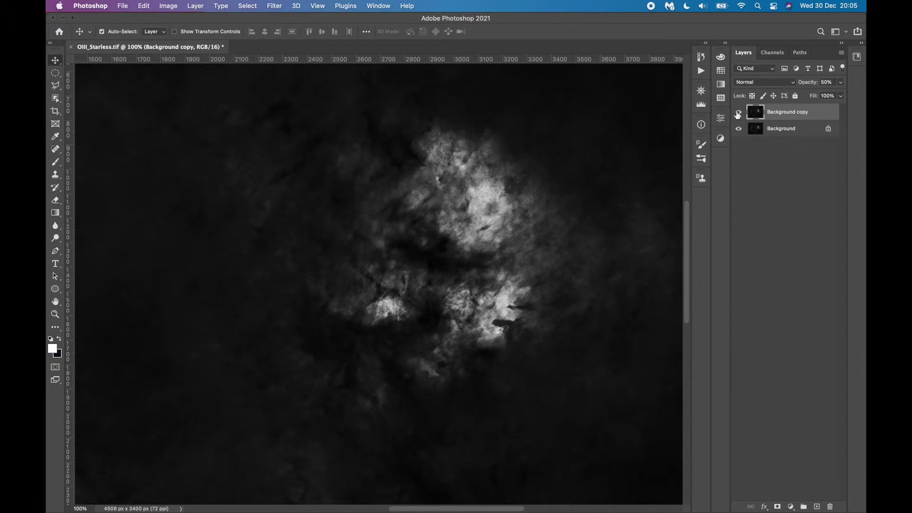
pyautogui.click(738, 114)
pyautogui.press('super+0')
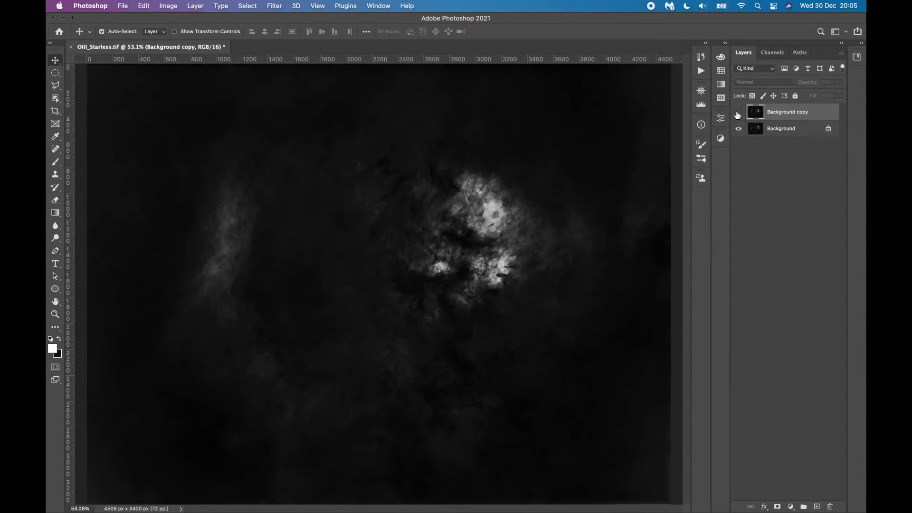
pyautogui.click(737, 114)
pyautogui.press('super+plus')
pyautogui.press('super+plus')
pyautogui.press('super+plus')
pyautogui.hscroll(5, 531, 222)
pyautogui.click(738, 114)
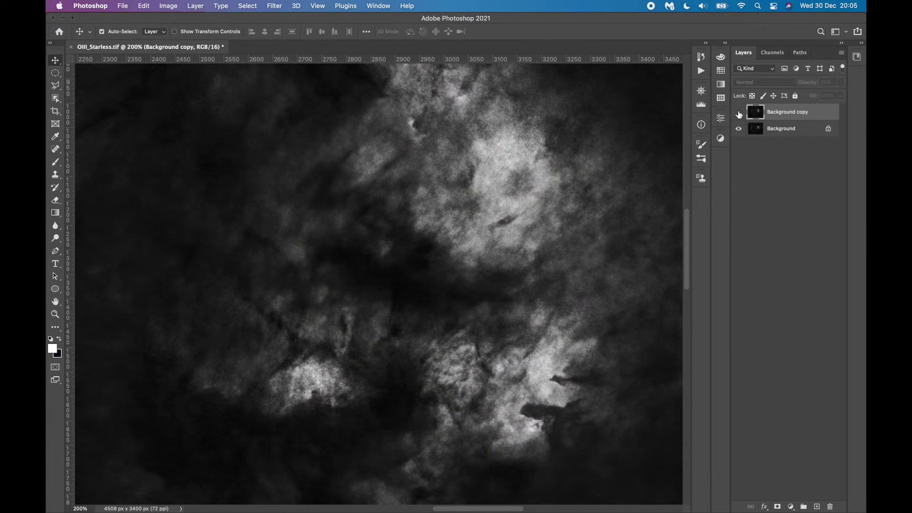
# Step: Delete the Background copy layer and close the OIII_Starless.tif document
pyautogui.press('BackSpace')
pyautogui.press('super+0')
pyautogui.click(71, 47)
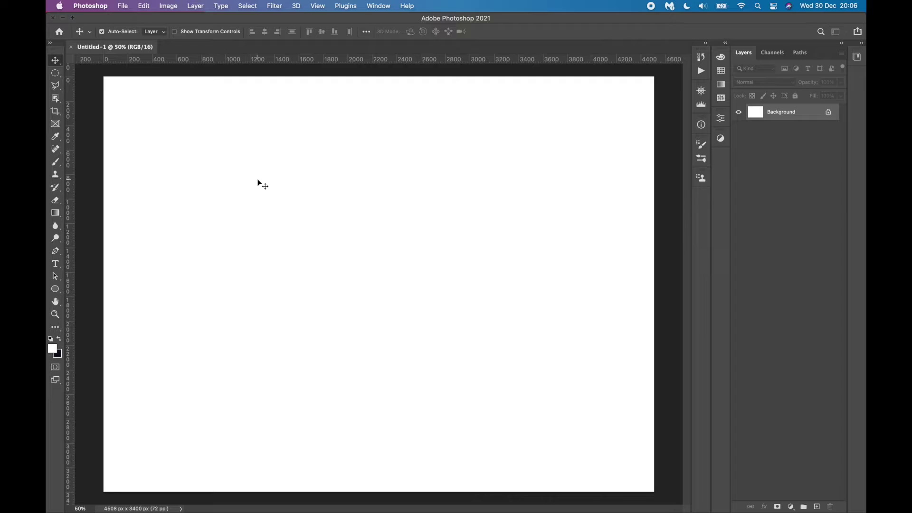
# Step: Run the Ha-OIII BiColor Process action on the blank document, supplying Ha_Starless.tif as the Ha image and the starless OIII image
pyautogui.click(549, 95)
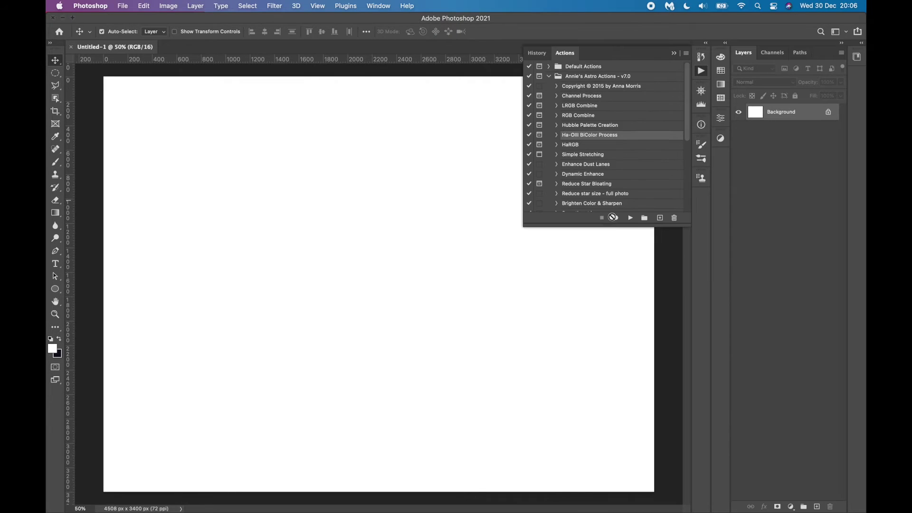
pyautogui.click(630, 217)
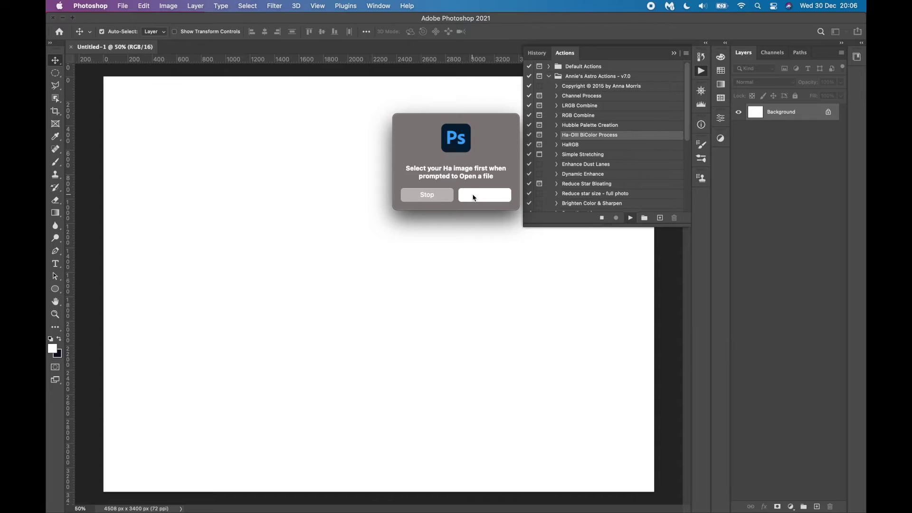
pyautogui.click(484, 194)
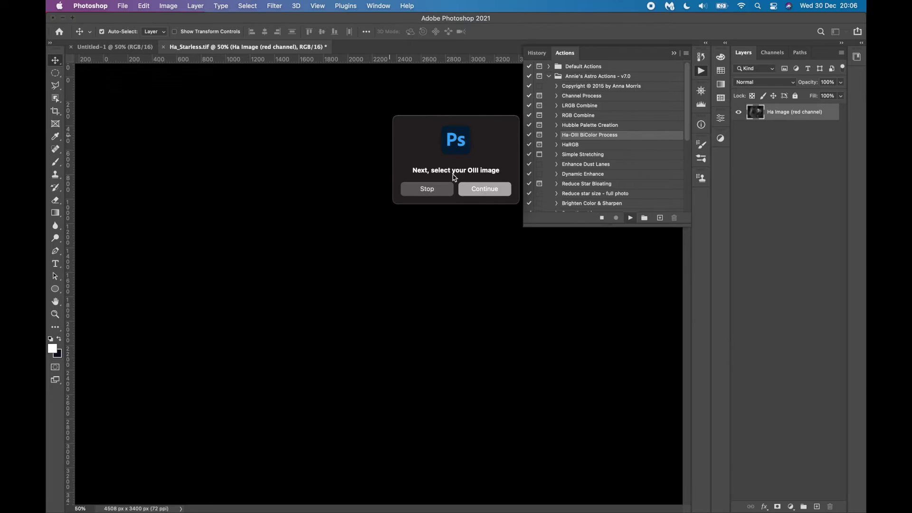
pyautogui.click(485, 189)
pyautogui.doubleClick(394, 145)
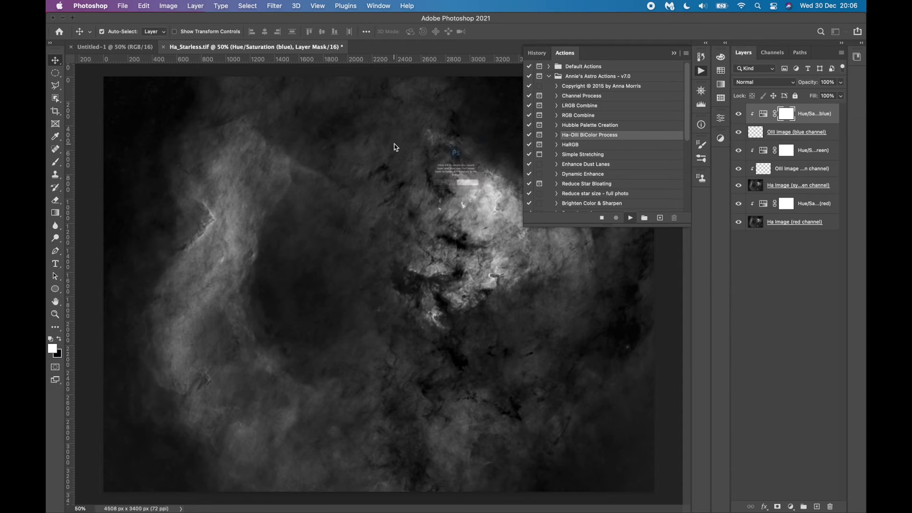
# Step: Complete the bicolor action, stepping through the individual colour channels in Levels and accepting the adjustment
pyautogui.click(485, 213)
pyautogui.press('Return')
pyautogui.click(411, 152)
pyautogui.click(411, 166)
pyautogui.click(411, 151)
pyautogui.click(411, 162)
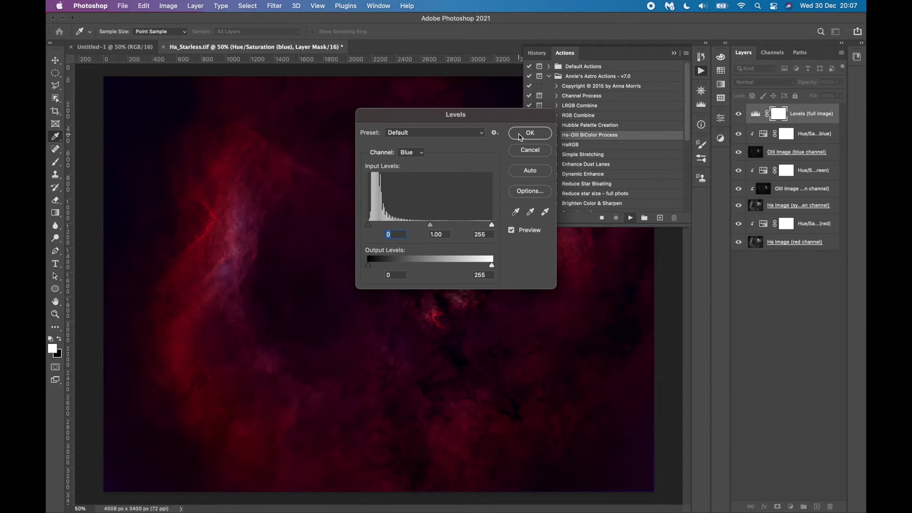
pyautogui.click(519, 135)
pyautogui.click(701, 71)
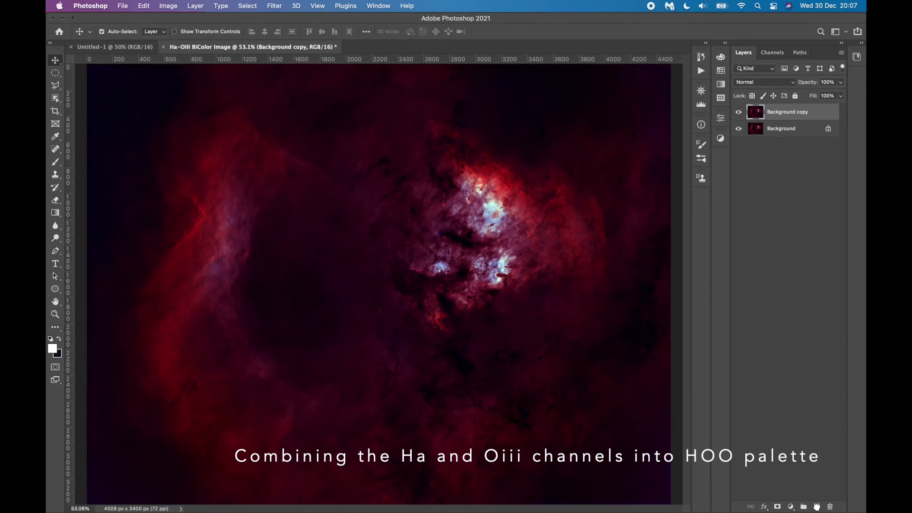
# Step: Shift the reds of the bicolor image's Background copy layer toward orange with a colour adjustment, comparing the preview on and off
pyautogui.moveTo(721, 267); pyautogui.dragTo(736, 268)
pyautogui.click(814, 333)
pyautogui.press('Tab')
pyautogui.click(728, 266)
pyautogui.click(815, 333)
pyautogui.click(814, 334)
pyautogui.click(815, 333)
pyautogui.click(815, 332)
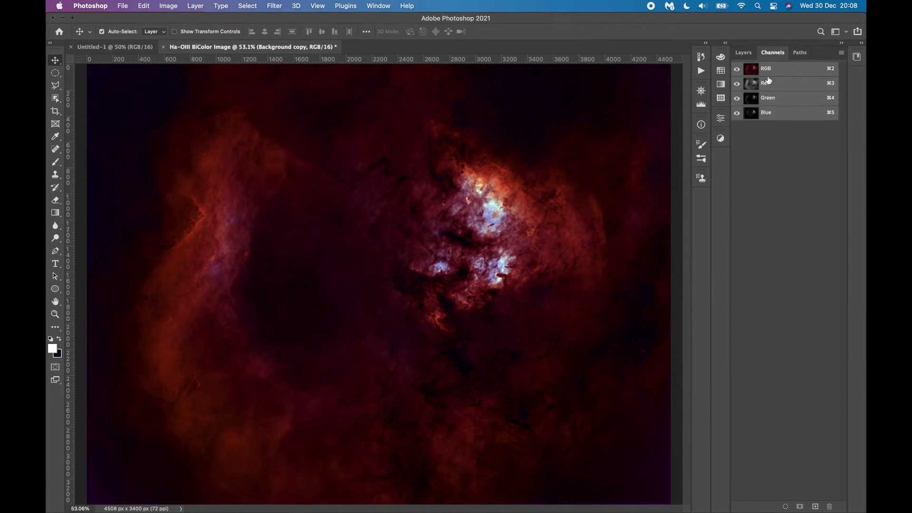
# Step: Close the bicolor image after checking its blue channel, and reopen Ha_Starless.tif and OIII_Starless.tif
pyautogui.click(774, 113)
pyautogui.click(762, 68)
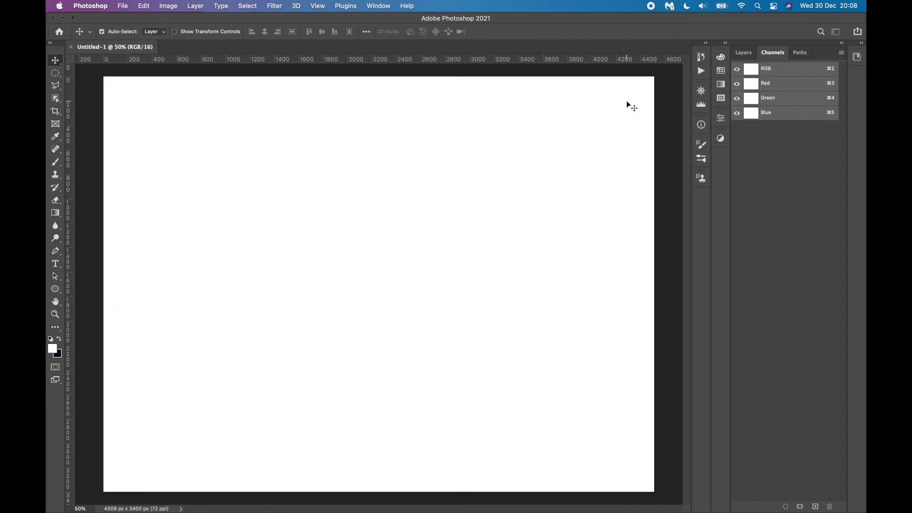
pyautogui.click(122, 6)
pyautogui.moveTo(142, 55)
pyautogui.click(282, 63)
pyautogui.click(122, 5)
pyautogui.click(281, 70)
# Step: Copy the whole OIII image into the green and blue channels of Ha_Starless.tif and restore the RGB composite
pyautogui.press('super+a')
pyautogui.press('super+c')
pyautogui.click(213, 46)
pyautogui.click(768, 97)
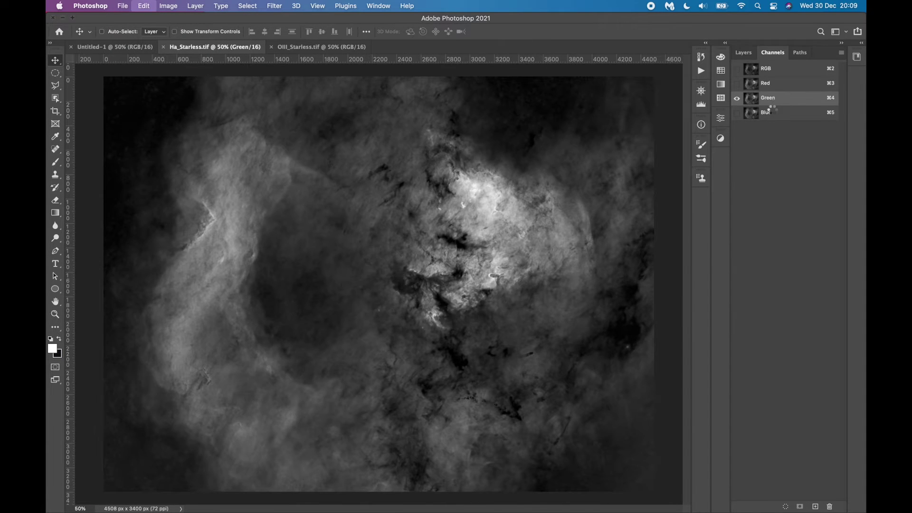
pyautogui.click(771, 116)
pyautogui.press('super+v')
pyautogui.press('super+d')
pyautogui.click(766, 68)
# Step: Duplicate the Background layer and shift the copy's hue to +27 with Hue/Saturation, comparing the preview on and off
pyautogui.click(743, 53)
pyautogui.moveTo(787, 111); pyautogui.dragTo(815, 506)
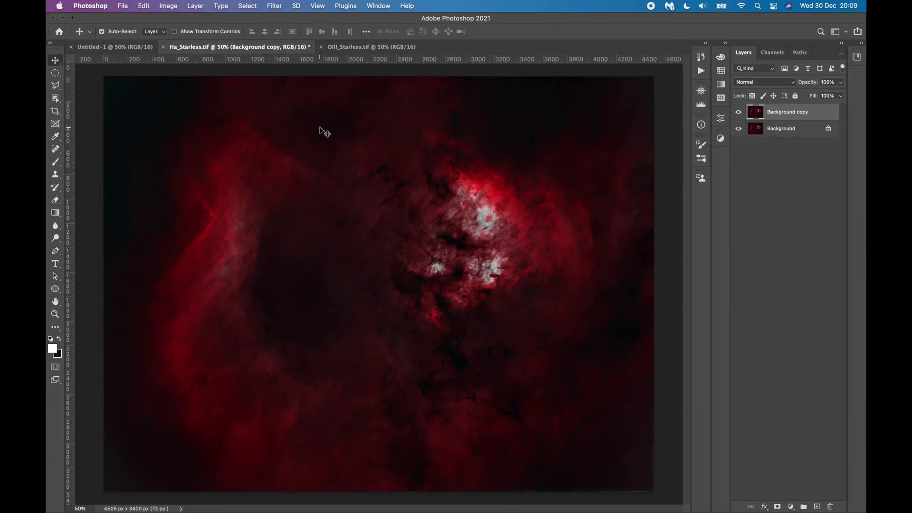
pyautogui.scroll(5, 325, 131)
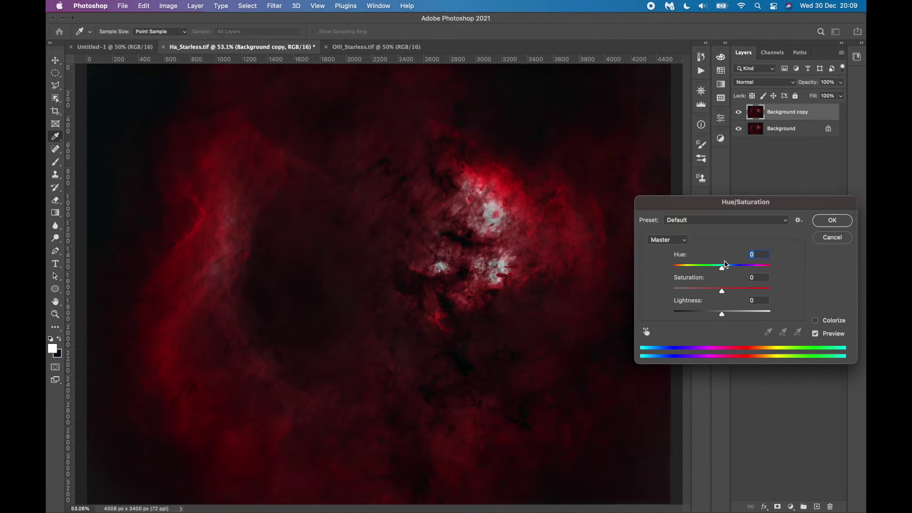
pyautogui.moveTo(725, 265); pyautogui.dragTo(732, 270)
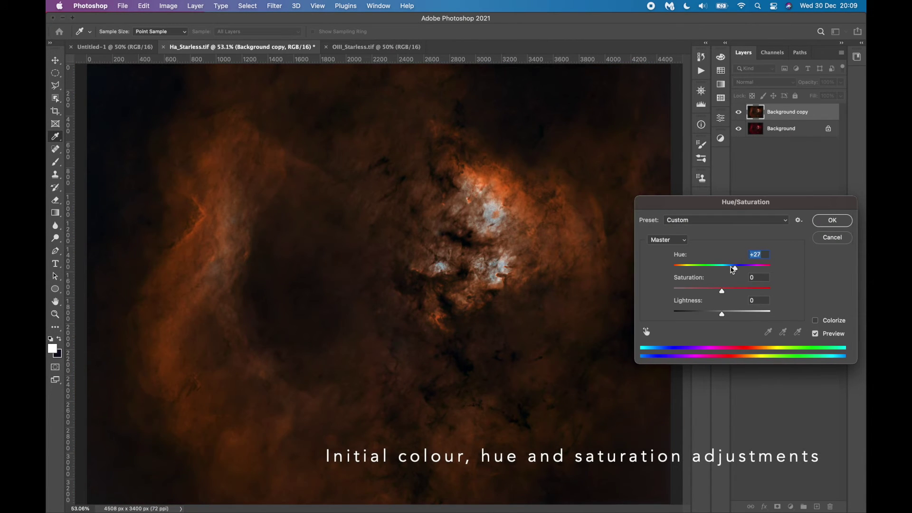
pyautogui.click(814, 334)
pyautogui.click(815, 333)
pyautogui.click(831, 221)
# Step: Duplicate the Background copy layer and, in Selective Color, set the Cyans range to cyan +96% and magenta +90%
pyautogui.moveTo(787, 111); pyautogui.dragTo(816, 506)
pyautogui.click(168, 6)
pyautogui.moveTo(182, 32)
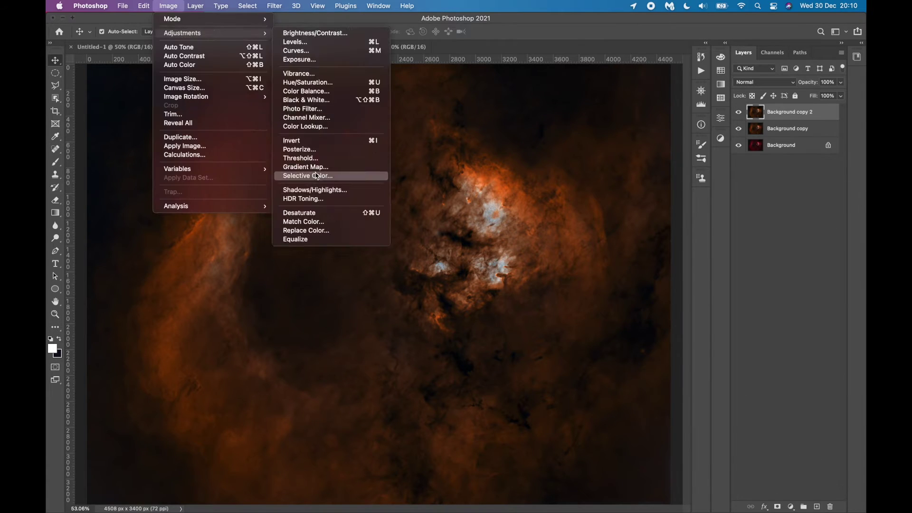
pyautogui.click(317, 176)
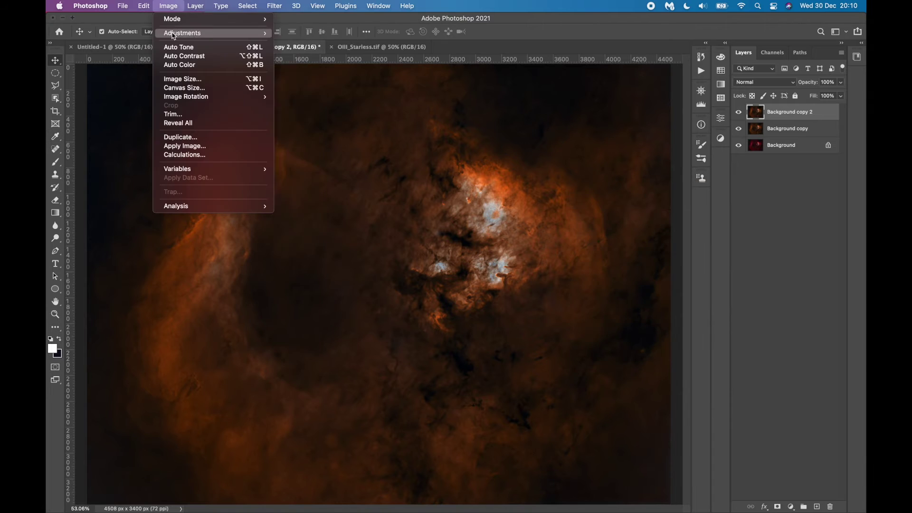
pyautogui.click(317, 176)
pyautogui.click(698, 224)
pyautogui.click(699, 254)
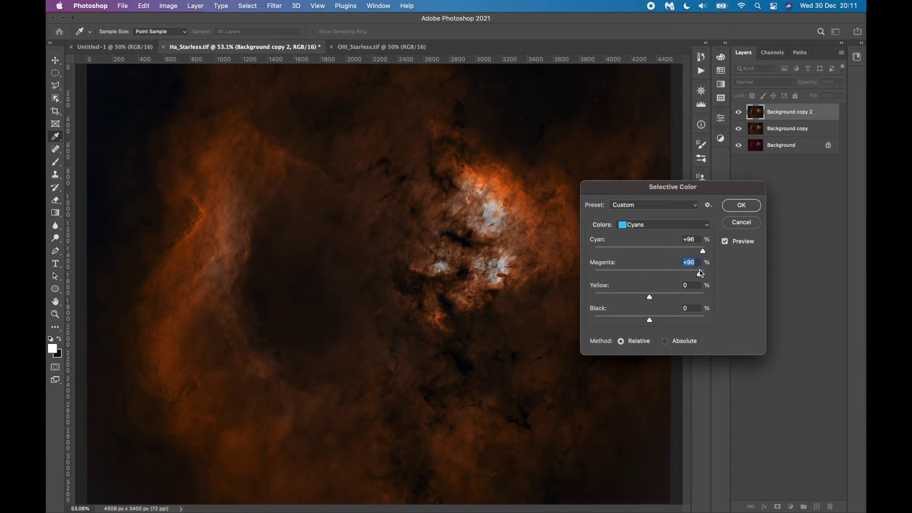
# Step: Work through the other Selective Color ranges, lower the black in the Reds, and apply the adjustment
pyautogui.click(636, 225)
pyautogui.click(636, 236)
pyautogui.click(636, 224)
pyautogui.click(636, 237)
pyautogui.click(637, 225)
pyautogui.click(636, 179)
pyautogui.click(636, 225)
pyautogui.click(636, 213)
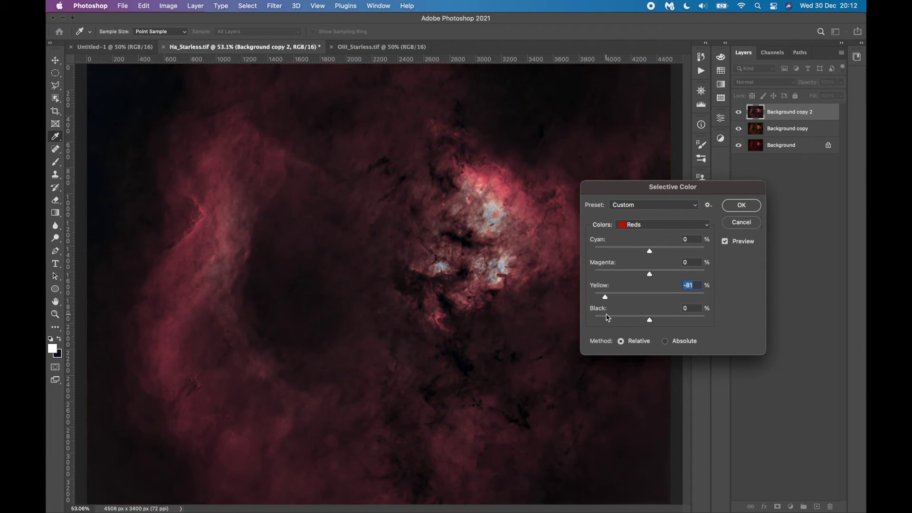
pyautogui.moveTo(606, 317); pyautogui.dragTo(649, 297)
pyautogui.moveTo(649, 320)
pyautogui.mouseDown()
pyautogui.moveTo(607, 287)
pyautogui.moveTo(637, 319)
pyautogui.mouseUp()
pyautogui.click(741, 205)
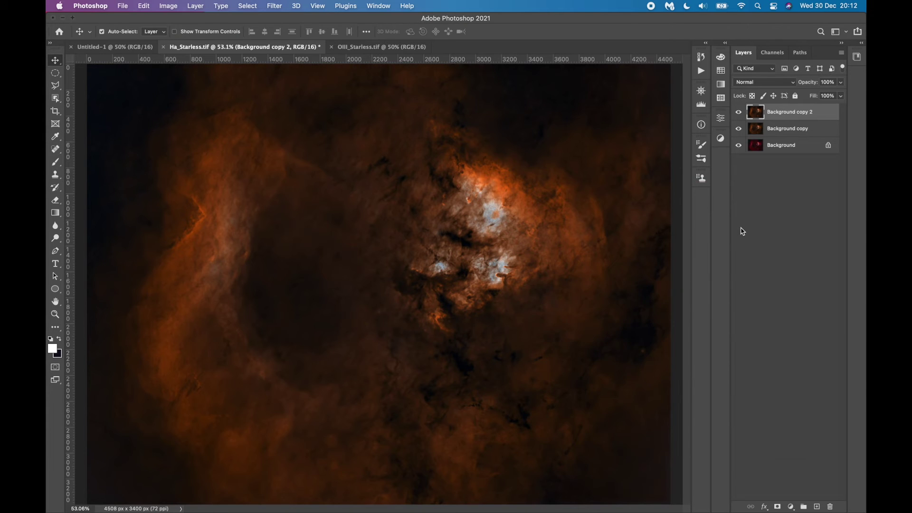
# Step: Adjust the green channel of Background copy 2 with Curves
pyautogui.press('super+m')
pyautogui.hotkey('alt', '4')
pyautogui.press('Return')
pyautogui.press('v')
# Step: Inspect the individual colour channels and brighten the blue channel's midtones with Levels, returning to the RGB composite
pyautogui.click(772, 52)
pyautogui.click(772, 113)
pyautogui.click(772, 97)
pyautogui.click(773, 84)
pyautogui.click(770, 98)
pyautogui.click(774, 114)
pyautogui.press('super+l')
pyautogui.moveTo(781, 388); pyautogui.dragTo(768, 388)
pyautogui.press('Return')
pyautogui.click(769, 71)
# Step: Examine the bright nebula core up close with the Background copy 2 layer hidden and shown
pyautogui.press('super+plus')
pyautogui.press('super+plus')
pyautogui.press('super+plus')
pyautogui.hscroll(5, 519, 161)
pyautogui.press('super+minus')
pyautogui.scroll(2, 520, 163)
pyautogui.click(743, 52)
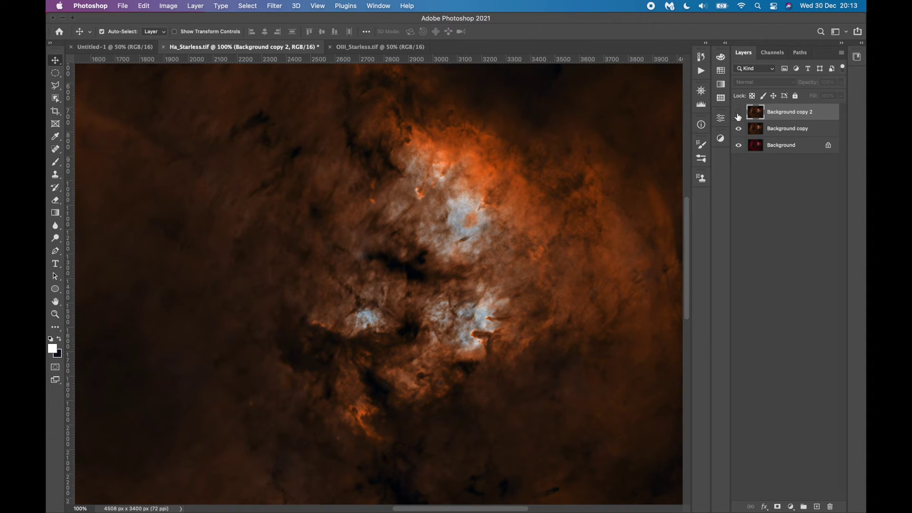
# Step: Set the black of the Blues range to -98% in Selective Color, comparing the preview on and off
pyautogui.click(167, 6)
pyautogui.moveTo(200, 36)
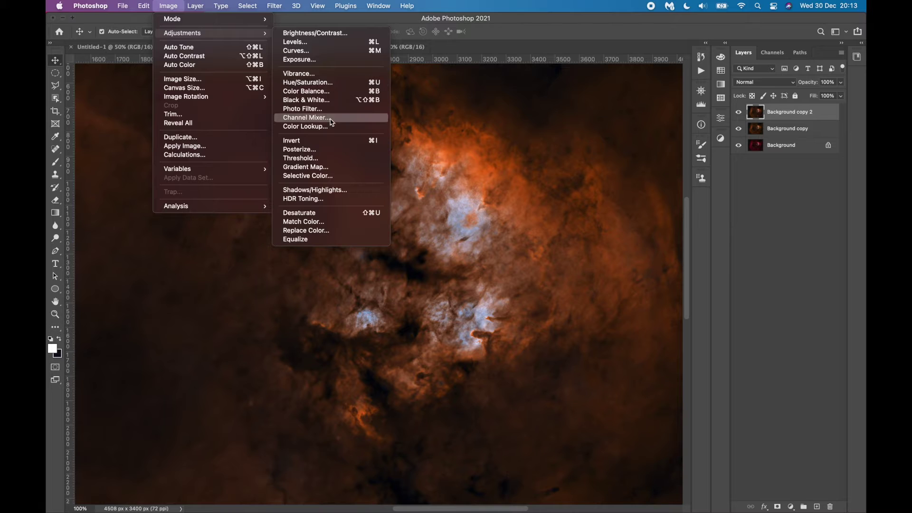
pyautogui.click(308, 179)
pyautogui.click(663, 224)
pyautogui.click(636, 269)
pyautogui.moveTo(649, 319); pyautogui.dragTo(595, 320)
pyautogui.click(725, 241)
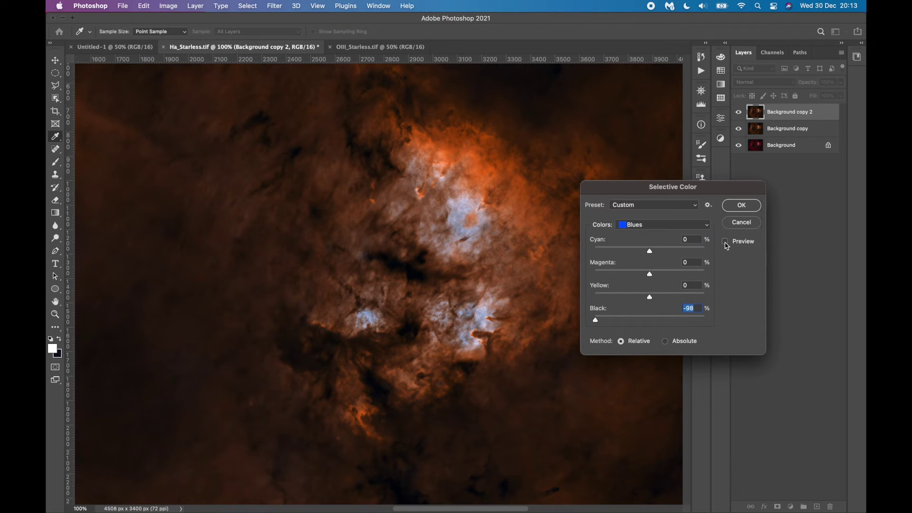
# Step: Raise the saturation of the Blues to +25 with Hue/Saturation and compare the layer with the version beneath it
pyautogui.click(169, 6)
pyautogui.click(309, 81)
pyautogui.click(667, 239)
pyautogui.click(664, 290)
pyautogui.moveTo(721, 290); pyautogui.dragTo(747, 290)
pyautogui.click(675, 240)
pyautogui.click(664, 281)
pyautogui.click(667, 240)
pyautogui.click(664, 251)
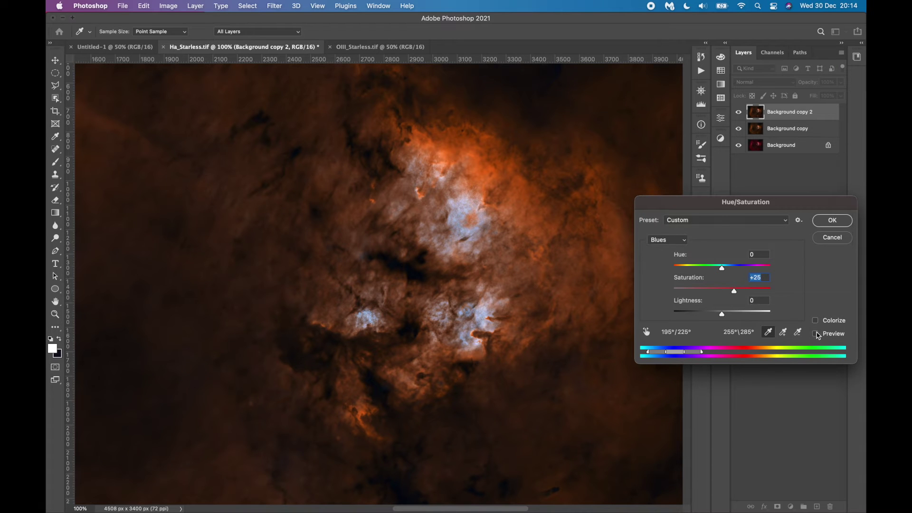
pyautogui.click(815, 334)
pyautogui.press('Return')
pyautogui.click(740, 117)
# Step: Duplicate the Background copy 2 layer and activate the Spot Healing Brush
pyautogui.scroll(1, 566, 245)
pyautogui.scroll(-5, 566, 245)
pyautogui.hscroll(-4, 566, 245)
pyautogui.press('super+j')
pyautogui.scroll(2, 457, 321)
pyautogui.press('j')
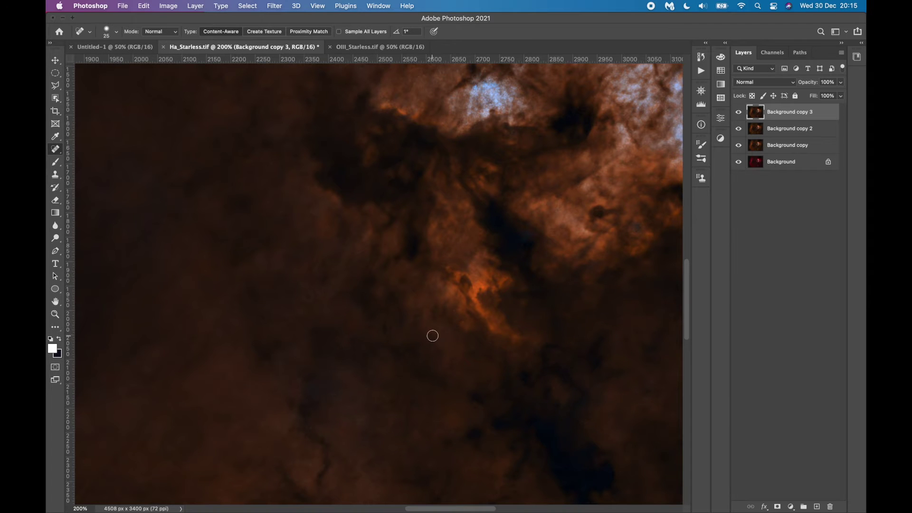
# Step: Enlarge the healing brush and heal a blemish in the nebula on Background copy 3
pyautogui.press('super+0')
pyautogui.press('super+1')
pyautogui.hscroll(5, 631, 329)
pyautogui.scroll(-2, 631, 330)
pyautogui.press('super+plus')
pyautogui.press('super+plus')
pyautogui.press(']')
pyautogui.press(']')
pyautogui.press(']')
pyautogui.press(']')
pyautogui.press(']')
pyautogui.press(']')
pyautogui.press(']')
pyautogui.press(']')
pyautogui.click(432, 305)
pyautogui.press('super+0')
# Step: Duplicate the Background copy 3 layer and try to run the Enhance Dust Lanes action
pyautogui.click(55, 61)
pyautogui.moveTo(789, 111); pyautogui.dragTo(816, 506)
pyautogui.click(701, 70)
pyautogui.click(587, 164)
pyautogui.click(630, 217)
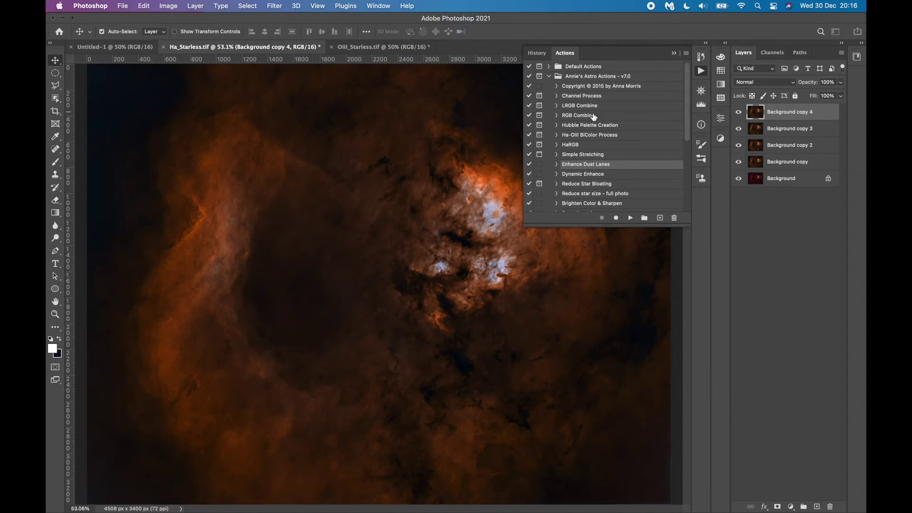
# Step: Undo the Enhance Dust Lanes run and close the OIII_Starless.tif and Untitled-1 documents
pyautogui.click(537, 52)
pyautogui.click(562, 81)
pyautogui.click(332, 47)
pyautogui.click(70, 47)
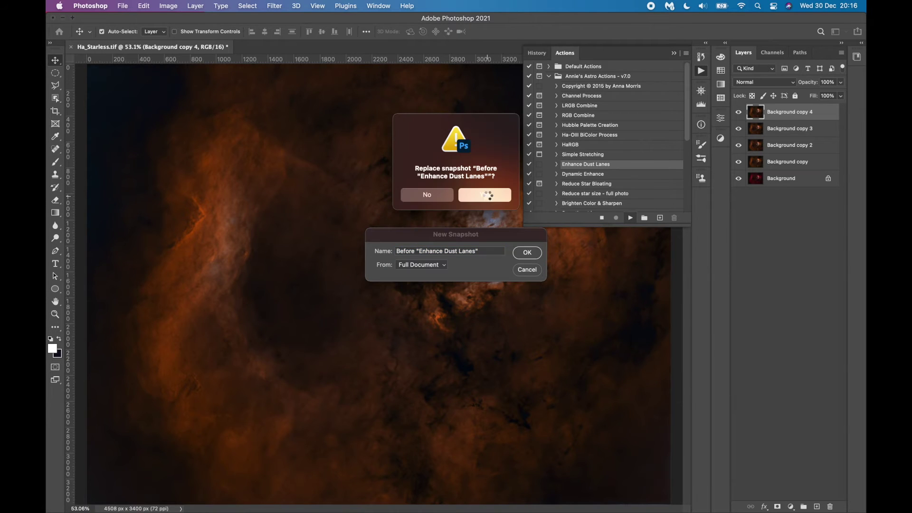
# Step: Rerun the Enhance Dust Lanes action on Ha_Starless.tif, replacing the existing snapshot, and compare the layer hidden and shown
pyautogui.click(485, 196)
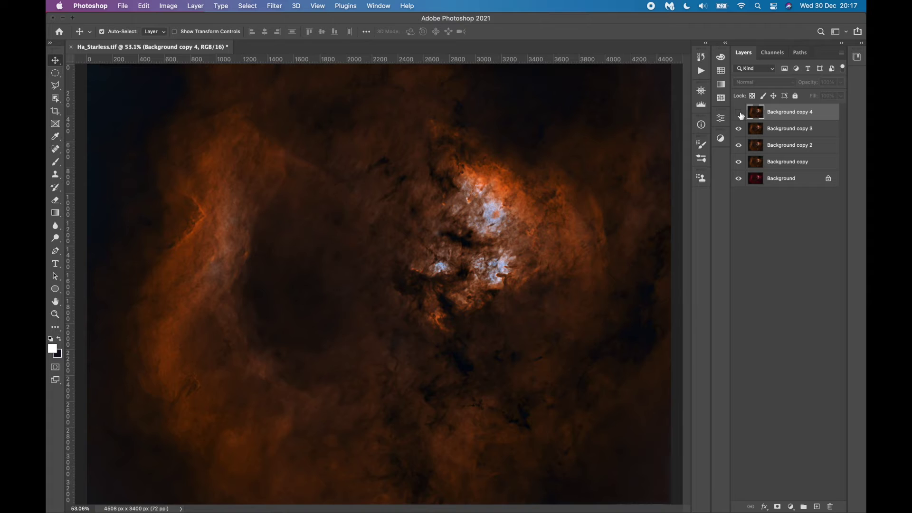
pyautogui.press('super+1')
pyautogui.click(738, 112)
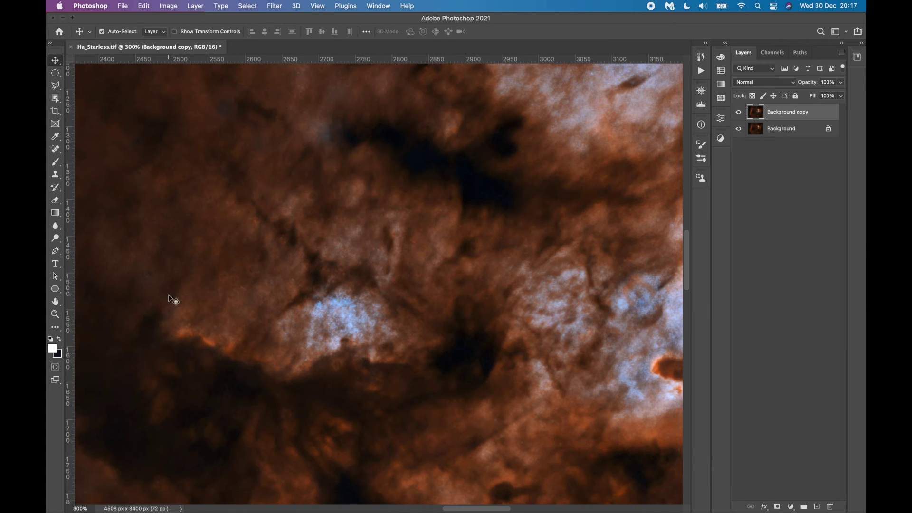
# Step: Smooth the grainy lower blue patches of the nebula core with the Blur tool at 100% strength
pyautogui.click(55, 226)
pyautogui.moveTo(341, 335)
pyautogui.mouseDown()
pyautogui.moveTo(368, 327)
pyautogui.moveTo(355, 306)
pyautogui.moveTo(307, 326)
pyautogui.mouseUp()
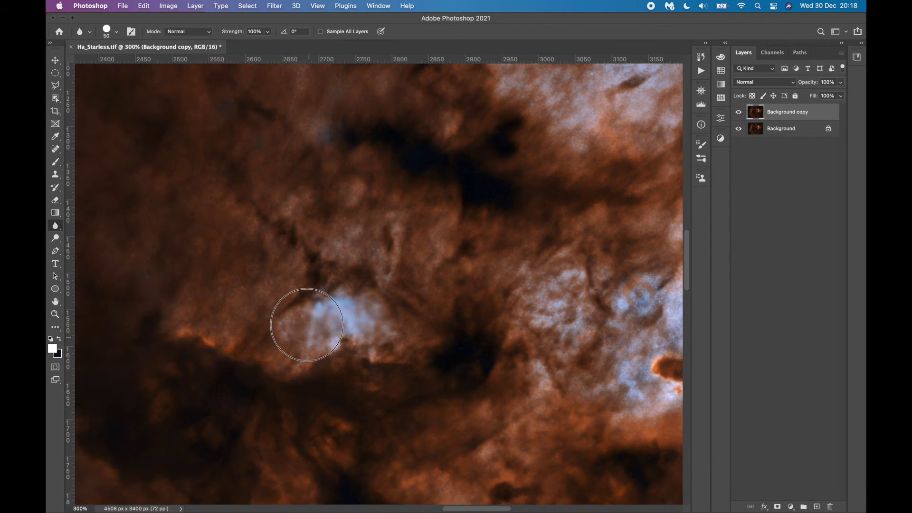
pyautogui.hscroll(5, 328, 237)
pyautogui.press('[')
pyautogui.moveTo(549, 271)
pyautogui.mouseDown()
pyautogui.moveTo(507, 321)
pyautogui.moveTo(559, 321)
pyautogui.mouseUp()
pyautogui.press('[')
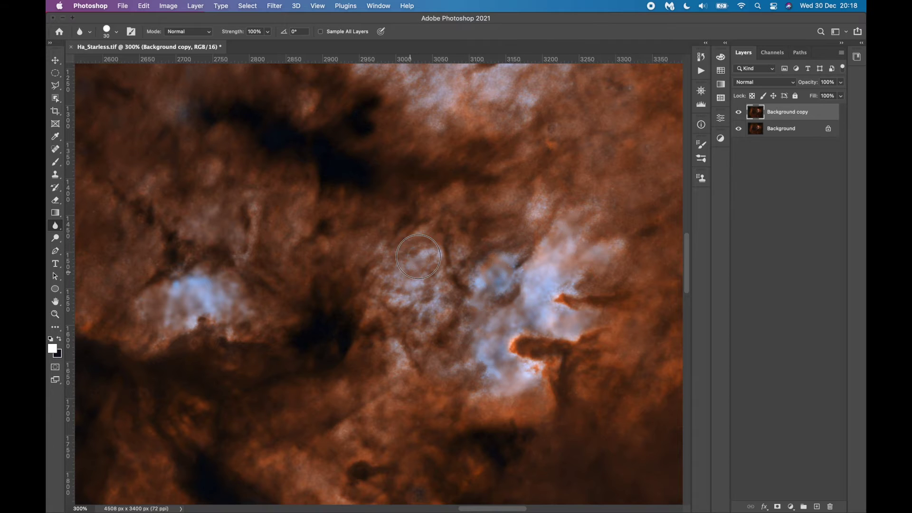
# Step: Blur the grainy upper blue region around the nebula's orange spot, varying the brush size to suit each area
pyautogui.scroll(10, 192, 291)
pyautogui.press(']')
pyautogui.press(']')
pyautogui.press(']')
pyautogui.press(']')
pyautogui.moveTo(441, 184); pyautogui.dragTo(429, 124)
pyautogui.hscroll(-2, 539, 276)
pyautogui.scroll(2, 539, 276)
pyautogui.press('[')
pyautogui.press('[')
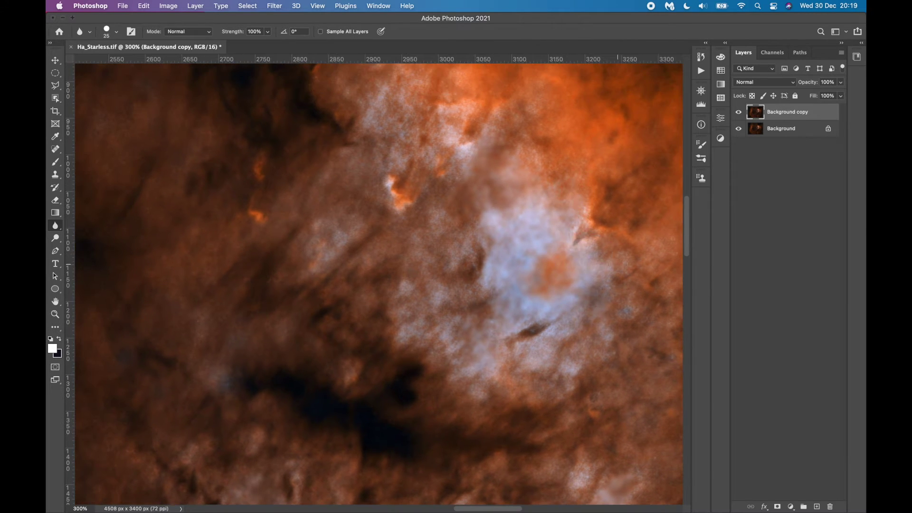
pyautogui.scroll(3, 380, 261)
pyautogui.press(']')
pyautogui.press(']')
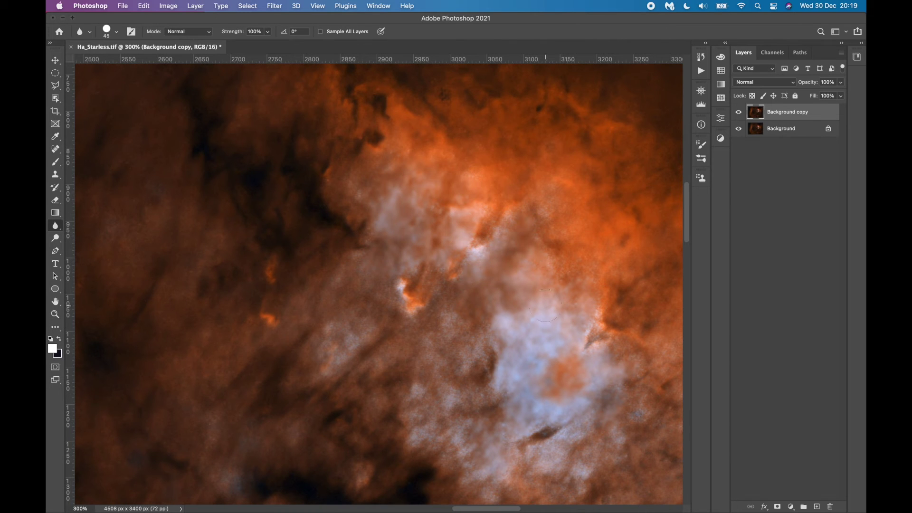
# Step: Compare the blurred layer hidden and shown, lower its opacity, and merge it into the Background layer
pyautogui.press('super+0')
pyautogui.click(738, 112)
pyautogui.scroll(2, 535, 213)
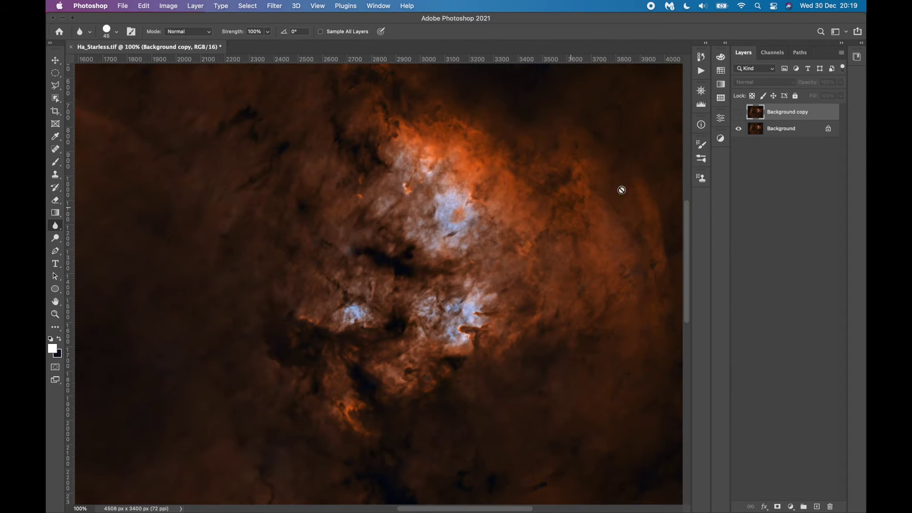
pyautogui.click(738, 112)
pyautogui.click(840, 82)
pyautogui.moveTo(827, 94); pyautogui.dragTo(821, 95)
pyautogui.press('super+e')
# Step: Duplicate the Background layer and run the Local Contrast Enhancement action on the copy
pyautogui.moveTo(807, 112); pyautogui.dragTo(816, 507)
pyautogui.press('super+0')
pyautogui.click(701, 71)
pyautogui.click(550, 78)
pyautogui.scroll(-3, 598, 137)
pyautogui.click(595, 155)
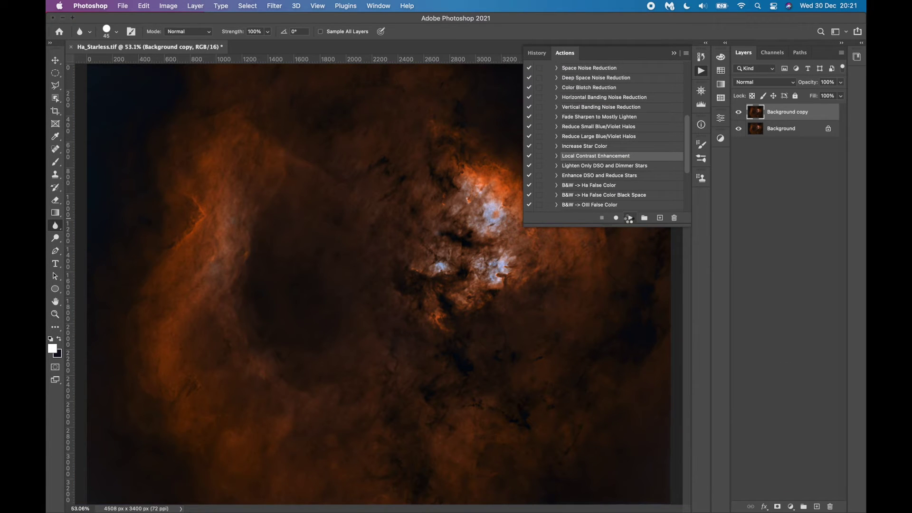
pyautogui.click(629, 218)
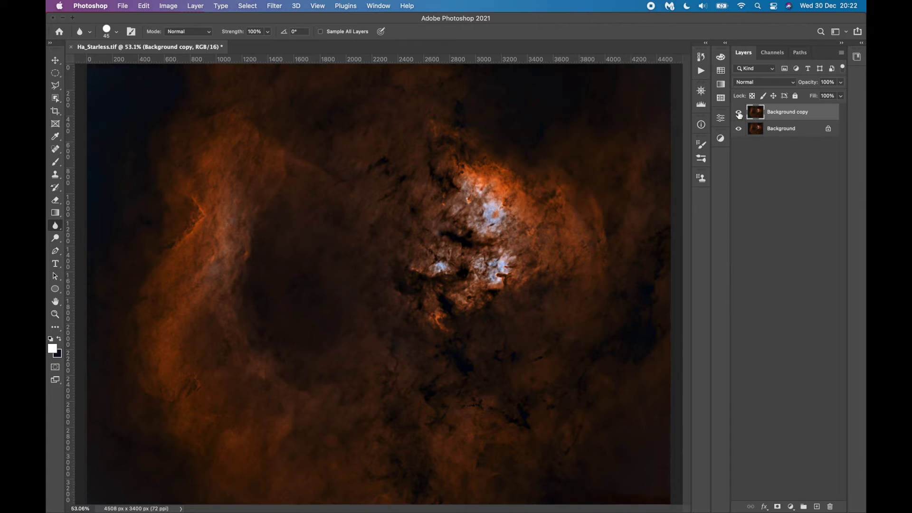
# Step: Compare the contrast-enhanced layer hidden and shown at full size, and set its opacity to 70%
pyautogui.press('super+1')
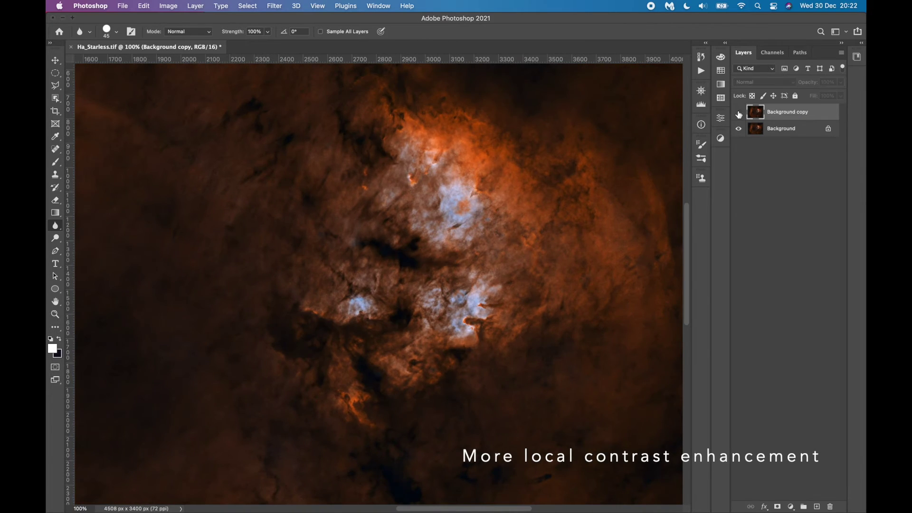
pyautogui.scroll(2, 631, 156)
pyautogui.press('v')
pyautogui.click(739, 114)
pyautogui.click(739, 114)
pyautogui.click(738, 114)
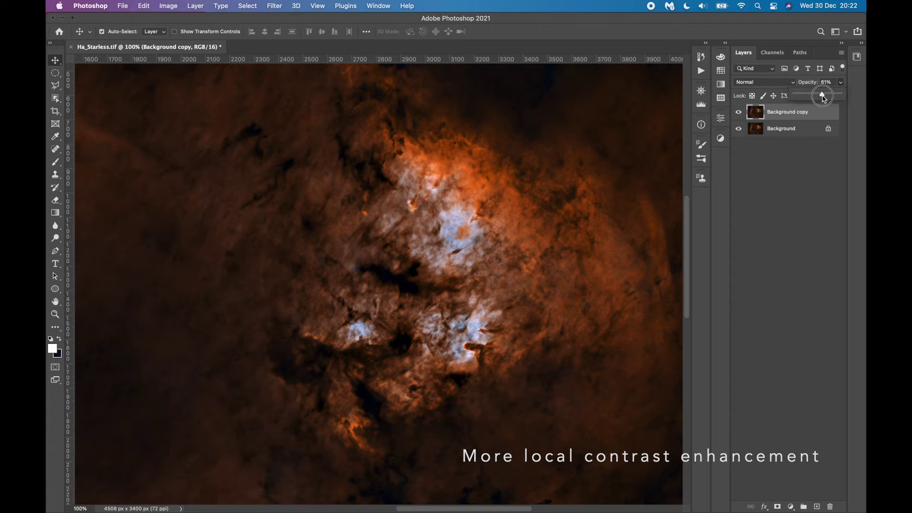
pyautogui.scroll(-10, 585, 217)
pyautogui.hscroll(1, 584, 217)
pyautogui.click(738, 115)
pyautogui.scroll(11, 635, 153)
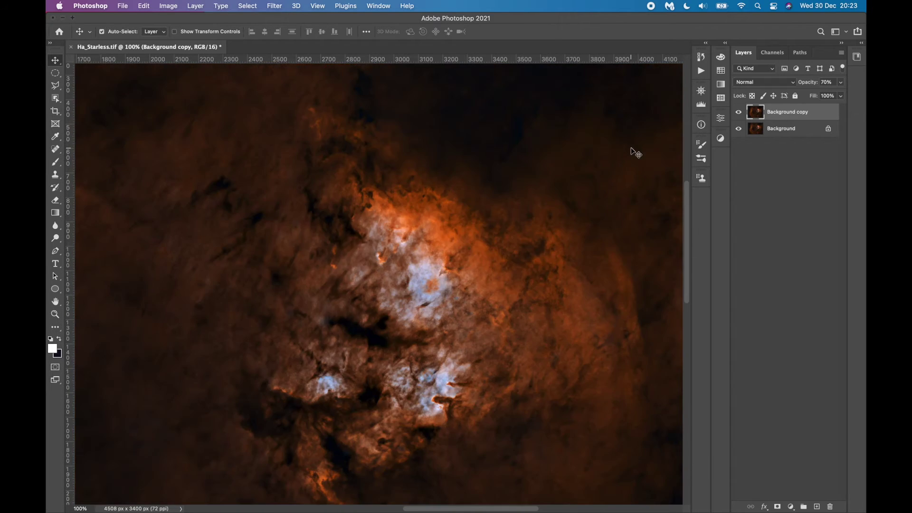
# Step: Compare the contrast-enhanced layer hidden and shown across the nebula, and set its opacity to 100%
pyautogui.hscroll(-15, 487, 228)
pyautogui.scroll(-10, 486, 228)
pyautogui.hscroll(5, 487, 228)
pyautogui.scroll(4, 487, 228)
pyautogui.click(740, 116)
pyautogui.click(739, 113)
pyautogui.press('super+0')
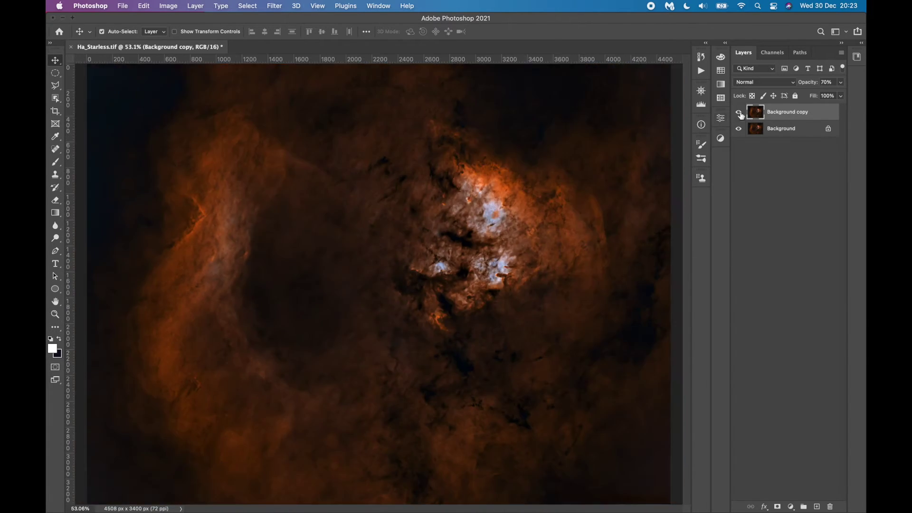
pyautogui.press('0')
# Step: Open the Background copy layer in Topaz Sharpen AI and update the preview in Sharpen mode with automatic settings
pyautogui.click(275, 6)
pyautogui.moveTo(332, 237)
pyautogui.click(432, 246)
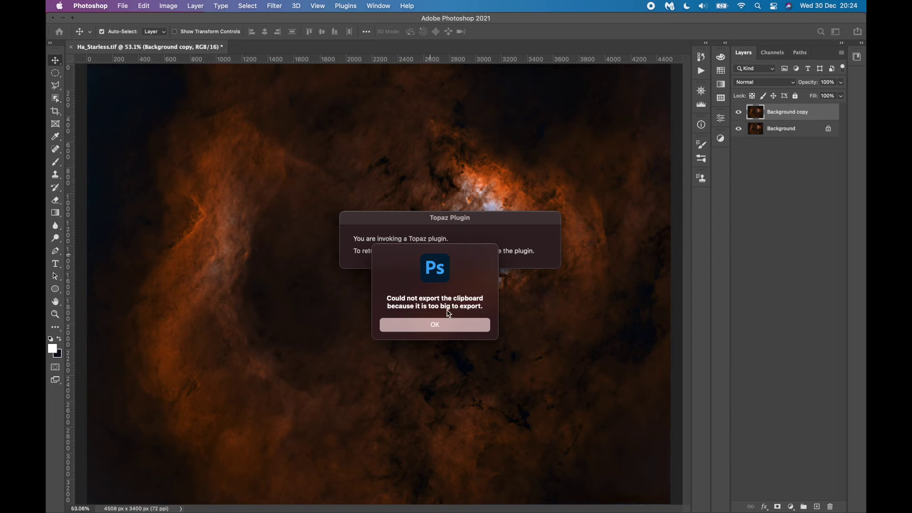
pyautogui.click(447, 324)
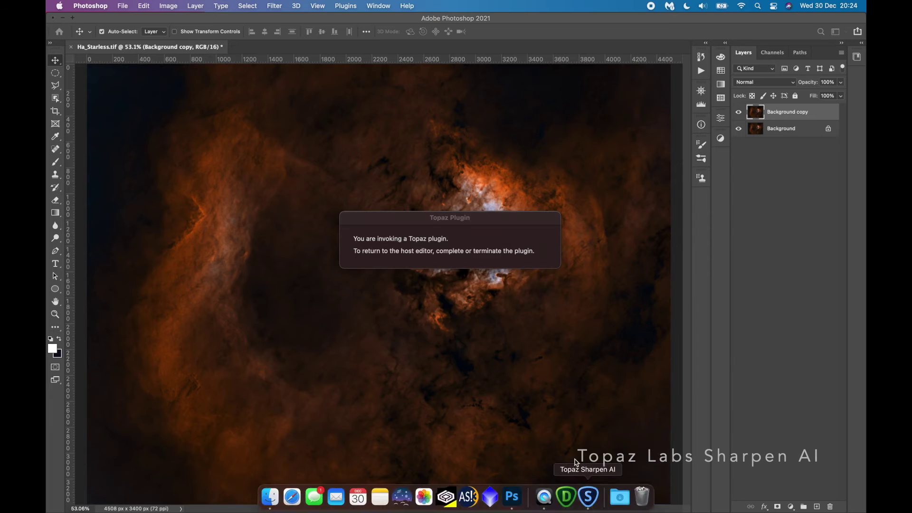
pyautogui.click(586, 498)
pyautogui.moveTo(361, 227); pyautogui.dragTo(208, 322)
pyautogui.click(646, 258)
pyautogui.click(744, 277)
pyautogui.click(732, 219)
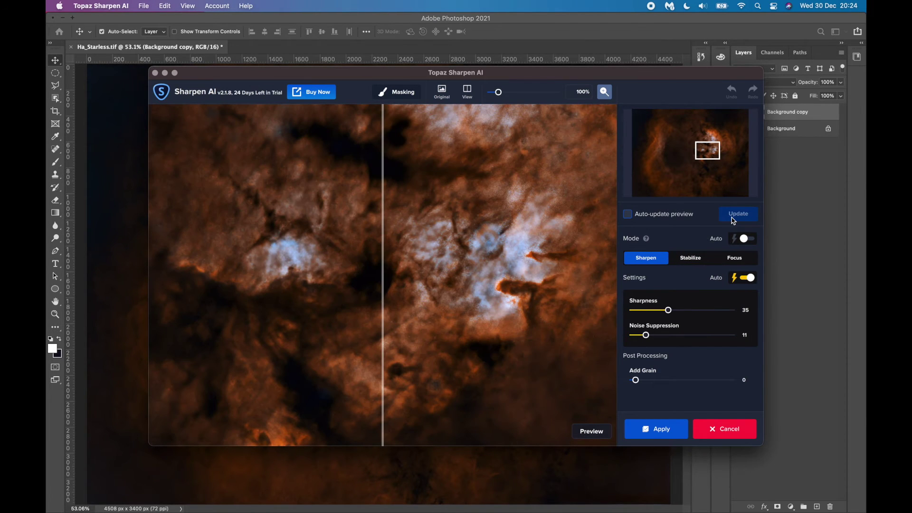
# Step: Compare the original and sharpened sides, increase the sharpness and noise suppression, and update the preview
pyautogui.moveTo(382, 282); pyautogui.dragTo(298, 289)
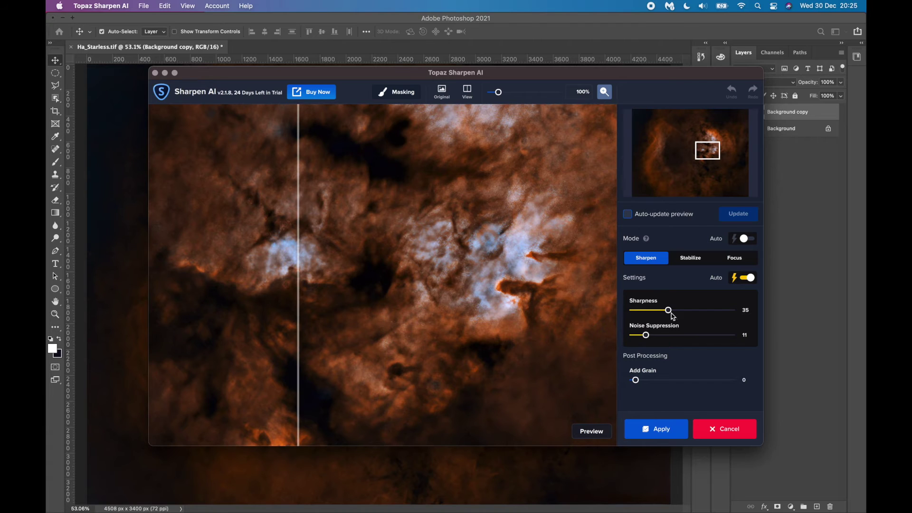
pyautogui.moveTo(701, 313); pyautogui.dragTo(702, 311)
pyautogui.click(736, 214)
pyautogui.moveTo(298, 285); pyautogui.dragTo(429, 241)
pyautogui.moveTo(700, 309); pyautogui.dragTo(719, 309)
pyautogui.moveTo(645, 335); pyautogui.dragTo(664, 335)
pyautogui.click(733, 214)
# Step: Check the sharpened preview on another part of the nebula and apply the sharpening to the layer
pyautogui.moveTo(429, 244); pyautogui.dragTo(298, 244)
pyautogui.click(709, 176)
pyautogui.click(736, 214)
pyautogui.moveTo(297, 346); pyautogui.dragTo(273, 346)
pyautogui.click(656, 428)
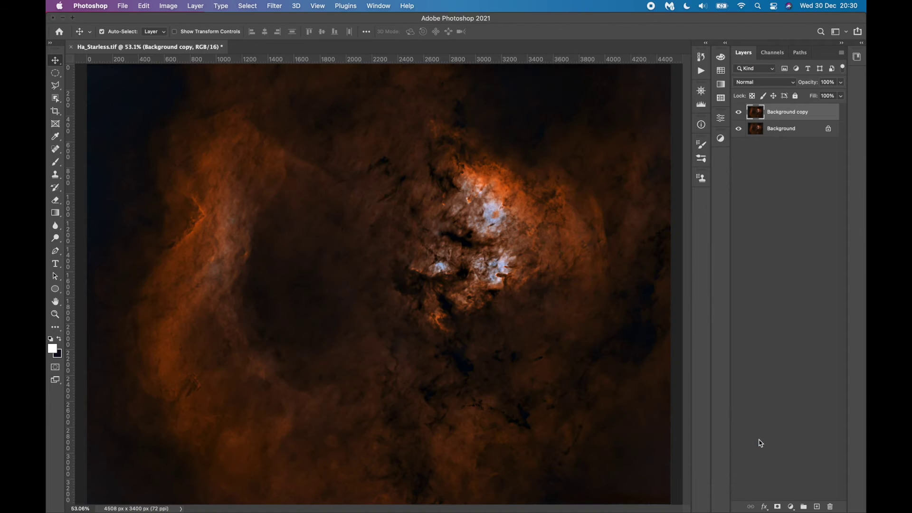
# Step: Compare the sharpened layer hidden and shown at full size on the bright core and the dark lower clouds
pyautogui.click(738, 114)
pyautogui.press('super+1')
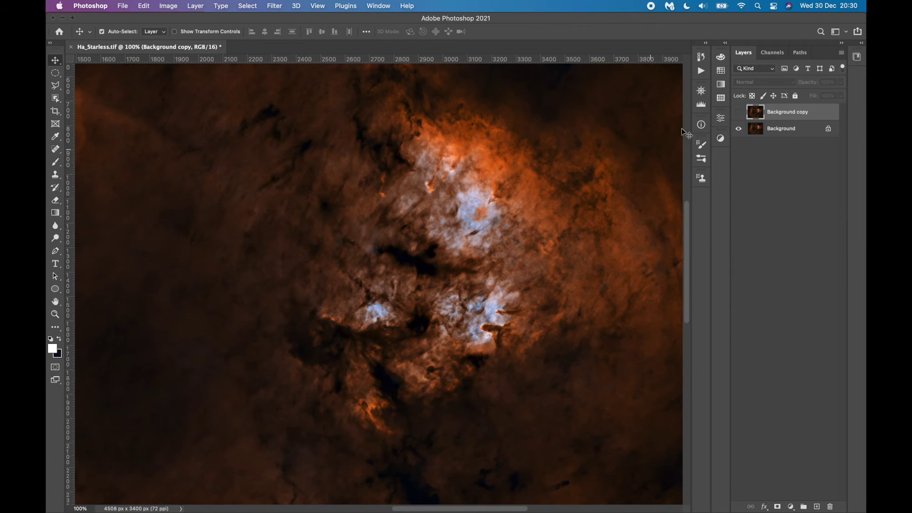
pyautogui.scroll(-10, 651, 189)
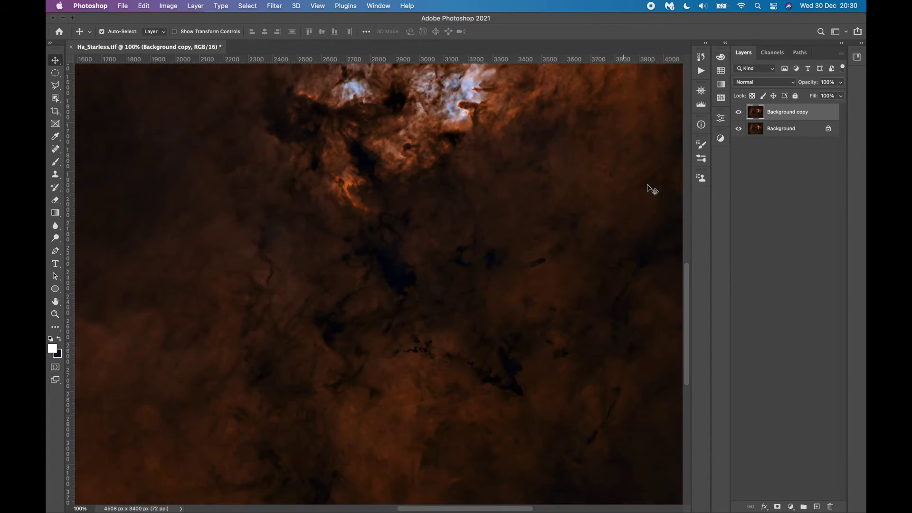
pyautogui.click(740, 114)
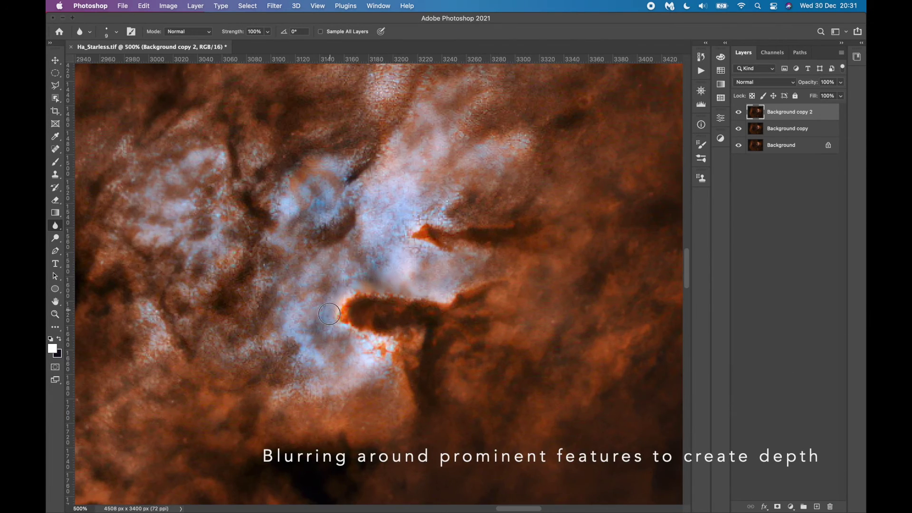
# Step: Blur the bright blue area around the dark pillars on Background copy 2 with the 25 px Blur tool to create depth
pyautogui.hscroll(-4, 415, 252)
pyautogui.scroll(10, 414, 252)
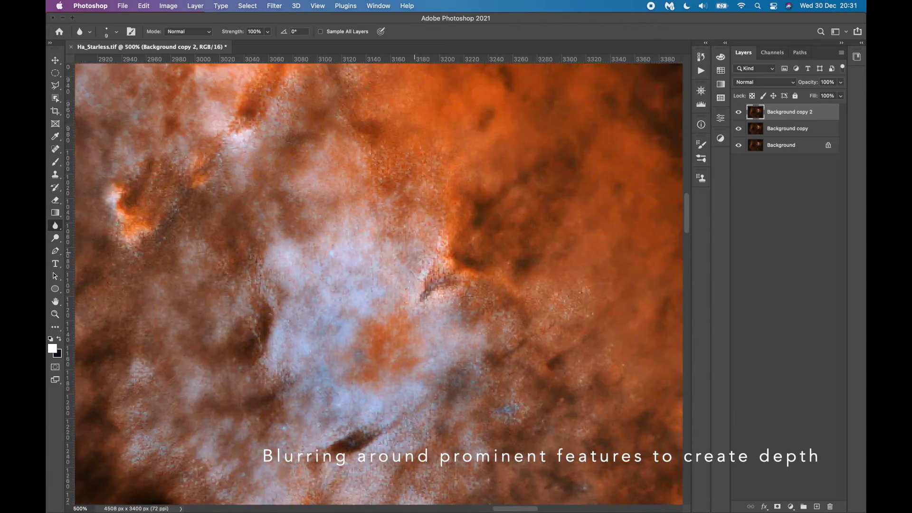
pyautogui.scroll(-5, 415, 254)
pyautogui.press('super+minus')
pyautogui.press('super+minus')
pyautogui.scroll(-4, 429, 270)
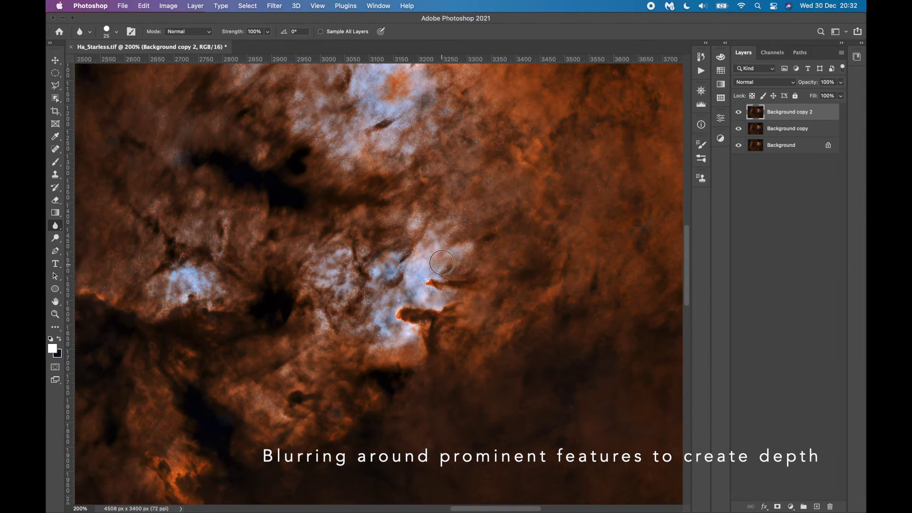
pyautogui.moveTo(397, 271)
pyautogui.mouseDown()
pyautogui.moveTo(393, 295)
pyautogui.moveTo(429, 293)
pyautogui.mouseUp()
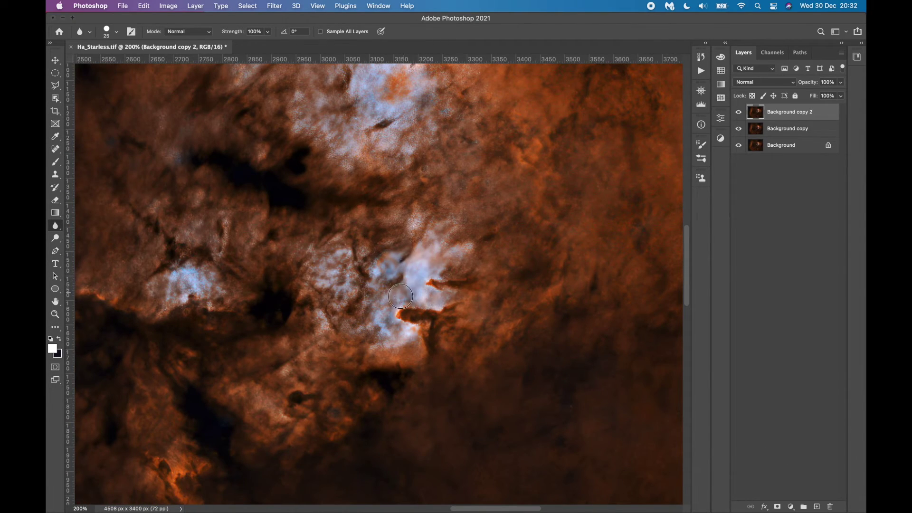
pyautogui.scroll(-1, 385, 295)
pyautogui.scroll(2, 385, 304)
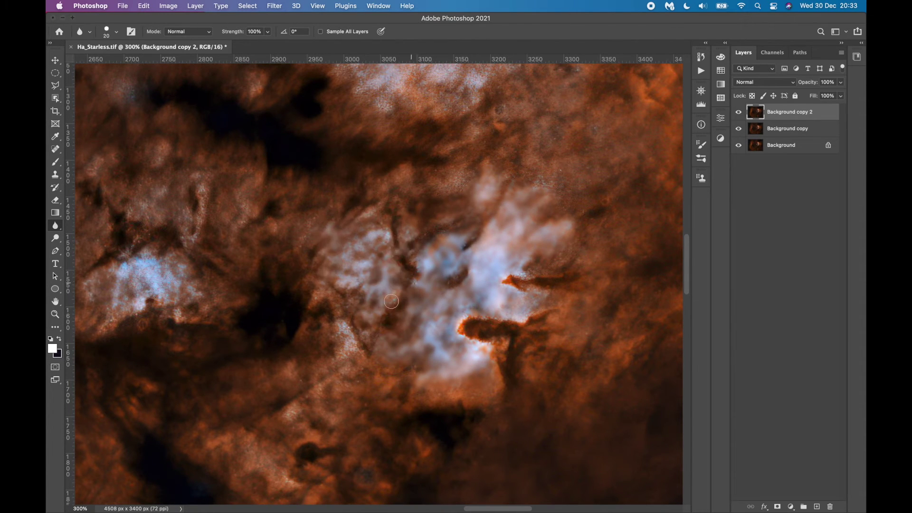
# Step: Blur the small blue patch west of the pillars and the grainy clouds above it with a 35 px brush
pyautogui.moveTo(549, 296); pyautogui.dragTo(763, 307)
pyautogui.press(']')
pyautogui.press(']')
pyautogui.press(']')
pyautogui.moveTo(357, 280)
pyautogui.mouseDown()
pyautogui.moveTo(336, 284)
pyautogui.moveTo(378, 277)
pyautogui.mouseUp()
pyautogui.moveTo(367, 209); pyautogui.dragTo(394, 228)
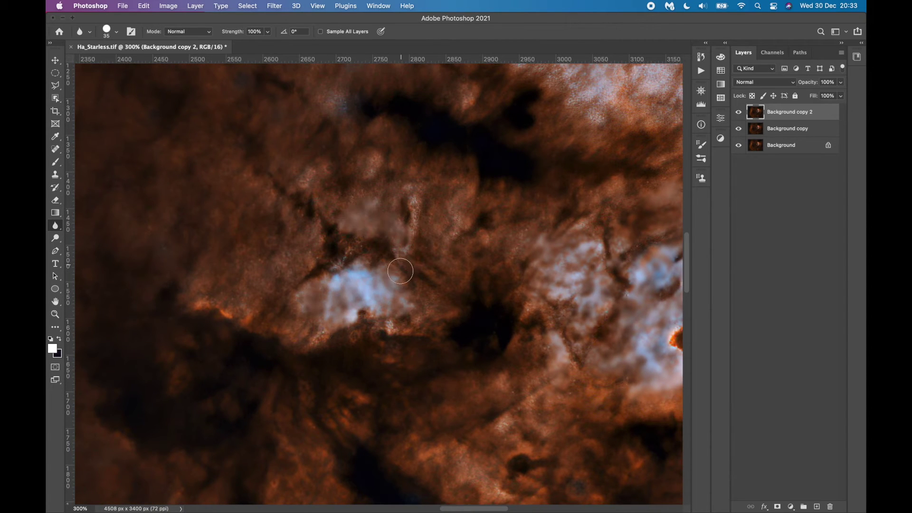
pyautogui.click(55, 149)
pyautogui.click(55, 60)
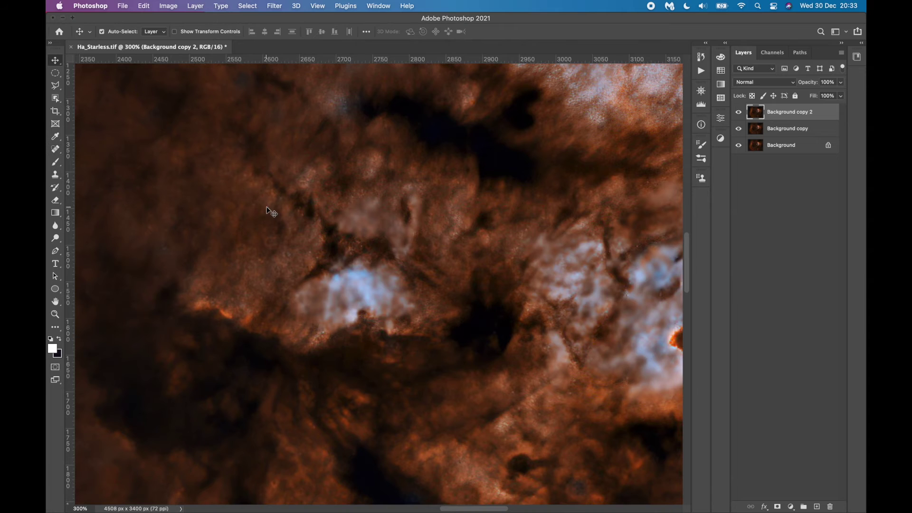
# Step: Blur the grainy texture in and around the upper blue region with the orange spot, using smaller brush sizes
pyautogui.hscroll(4, 271, 211)
pyautogui.scroll(7, 267, 208)
pyautogui.press('r')
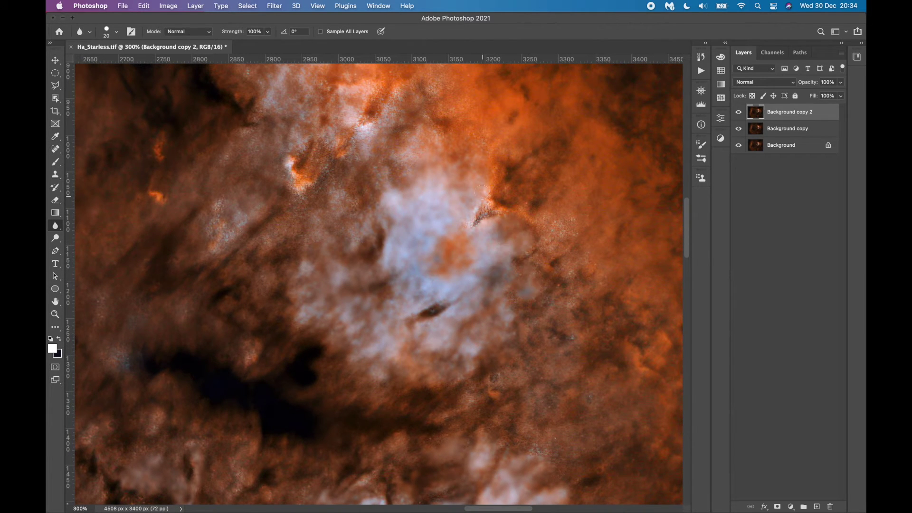
pyautogui.scroll(2, 326, 171)
pyautogui.hscroll(-1, 325, 171)
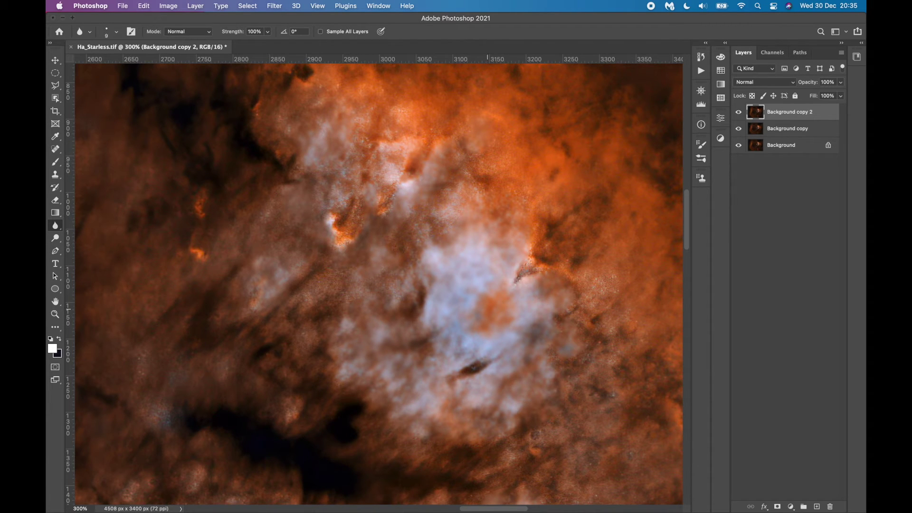
# Step: Compare the blurred layer hidden and shown, and merge it into the layer below
pyautogui.press('super+0')
pyautogui.press('super+1')
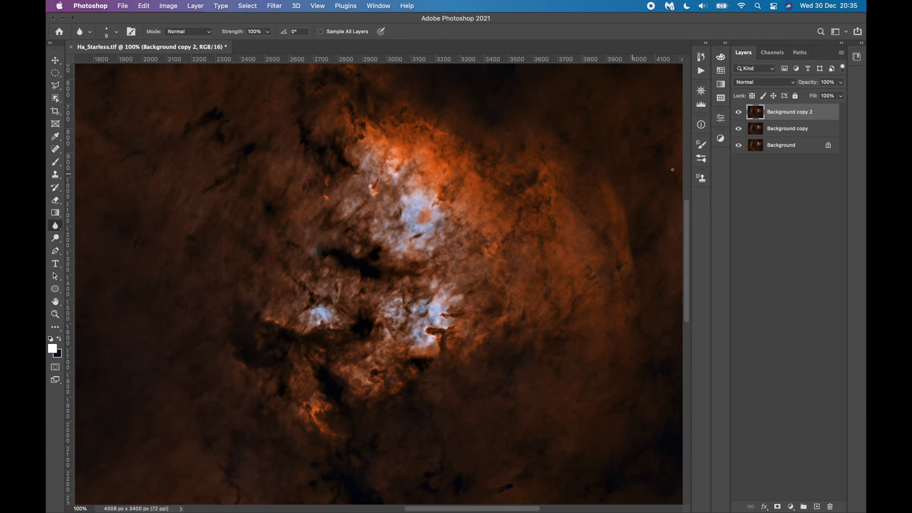
pyautogui.click(738, 114)
pyautogui.press('super+0')
pyautogui.click(739, 114)
pyautogui.press('super+e')
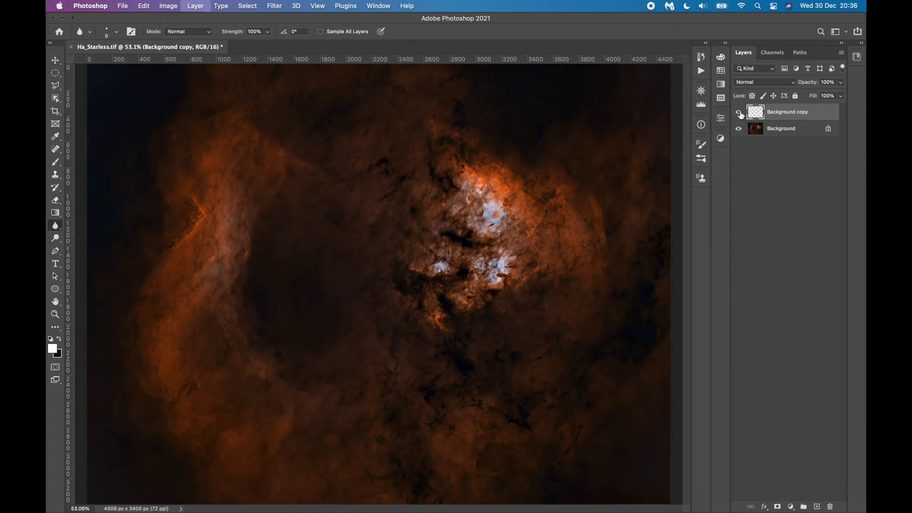
# Step: Compare Background copy with the Background layer at 100% and 200% over the core and the dark lower clouds
pyautogui.press('super+1')
pyautogui.press('v')
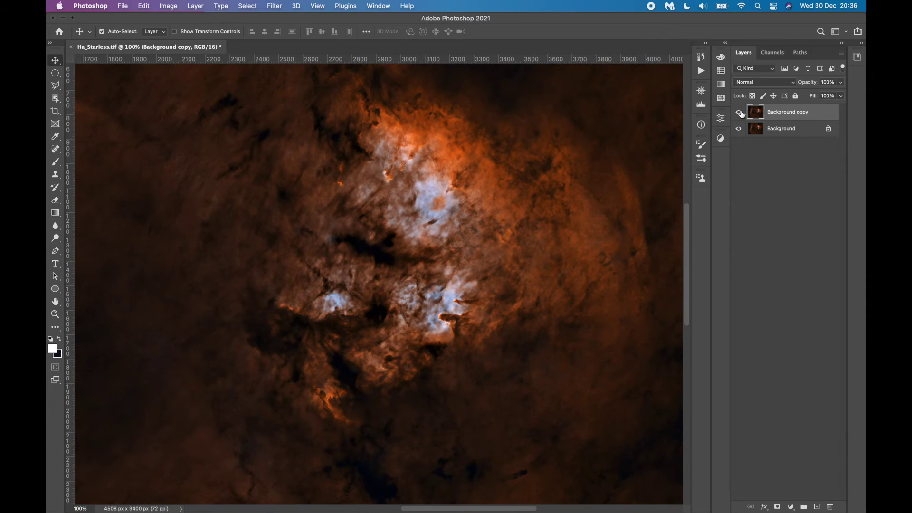
pyautogui.press('super+equal')
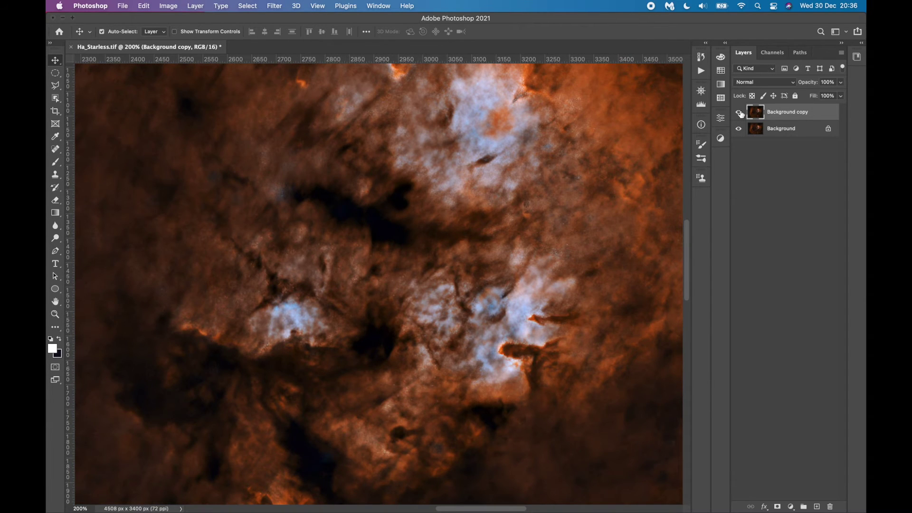
pyautogui.press('super+minus')
pyautogui.click(739, 114)
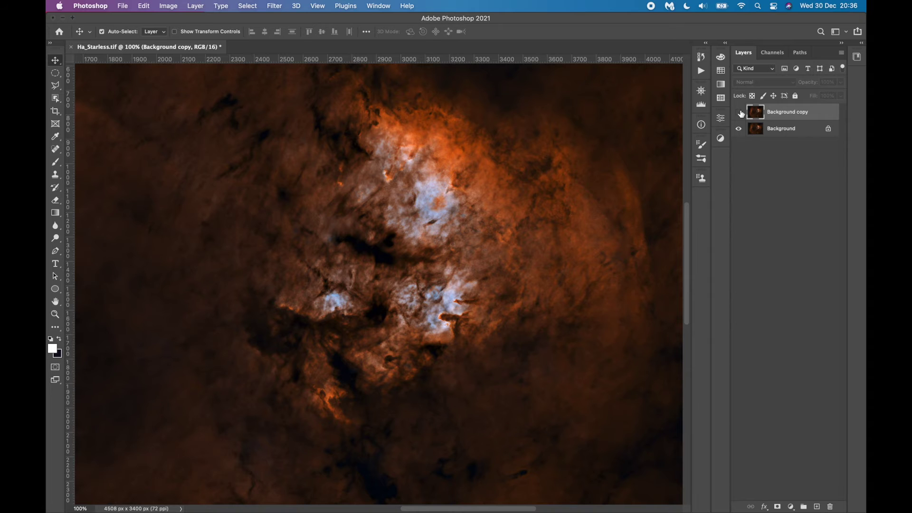
pyautogui.scroll(-10, 650, 244)
pyautogui.click(740, 113)
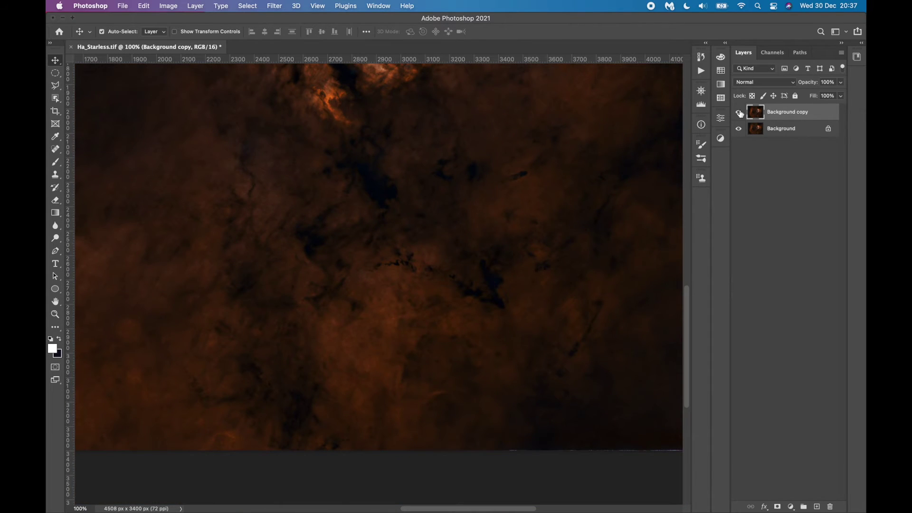
pyautogui.scroll(10, 657, 213)
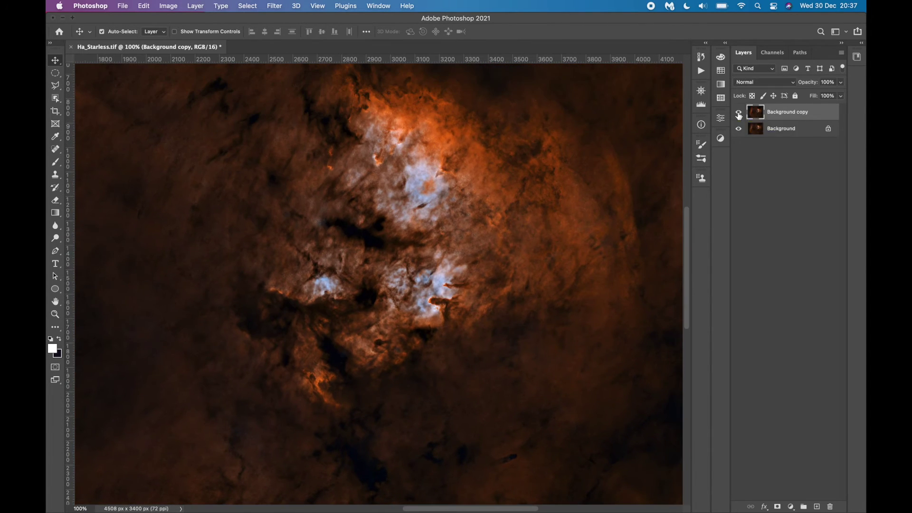
pyautogui.click(739, 114)
pyautogui.press('super+plus')
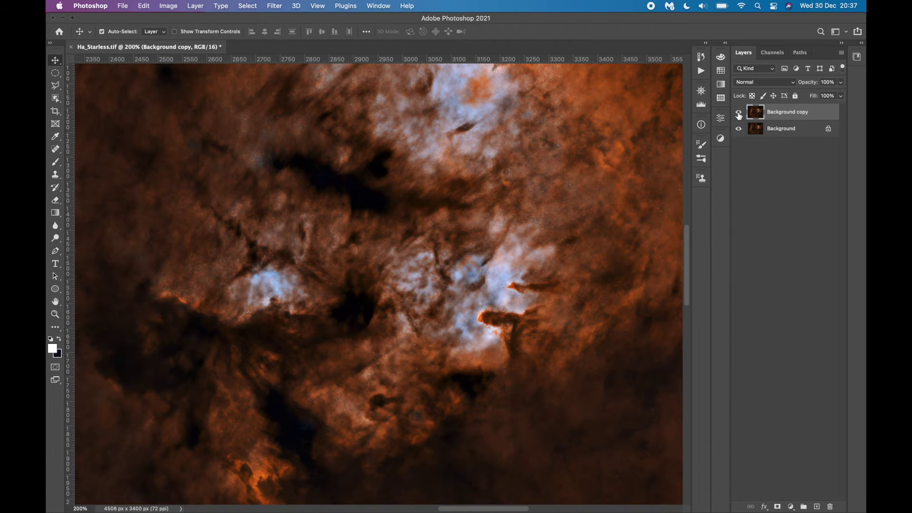
pyautogui.click(738, 115)
# Step: Prepare a 25 px Spot Healing Brush and inspect the blue patches and the rest of the nebula for leftover blemishes
pyautogui.press('j')
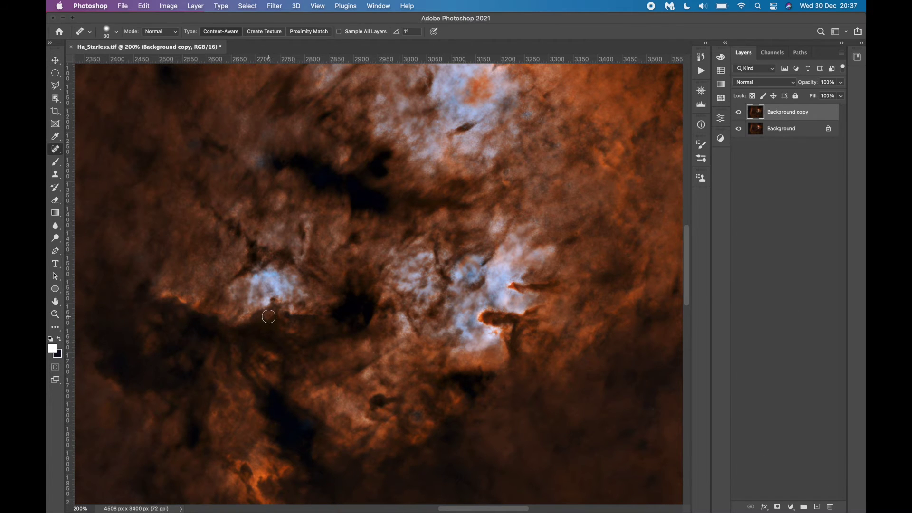
pyautogui.press('[')
pyautogui.press('super+plus')
pyautogui.press('super+plus')
pyautogui.hscroll(-4, 331, 350)
pyautogui.press('[')
pyautogui.press('[')
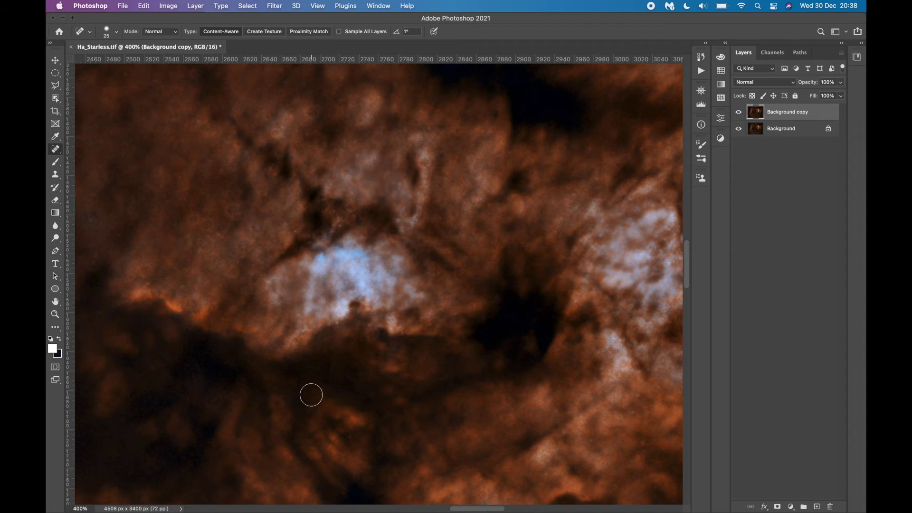
pyautogui.press('super+minus')
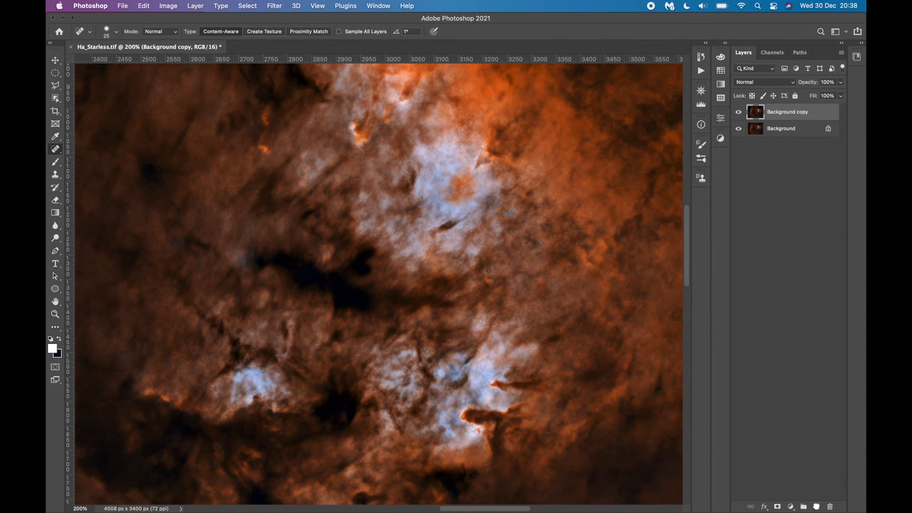
pyautogui.scroll(5, 651, 443)
pyautogui.hscroll(-8, 650, 444)
pyautogui.press('super+minus')
pyautogui.scroll(-10, 557, 455)
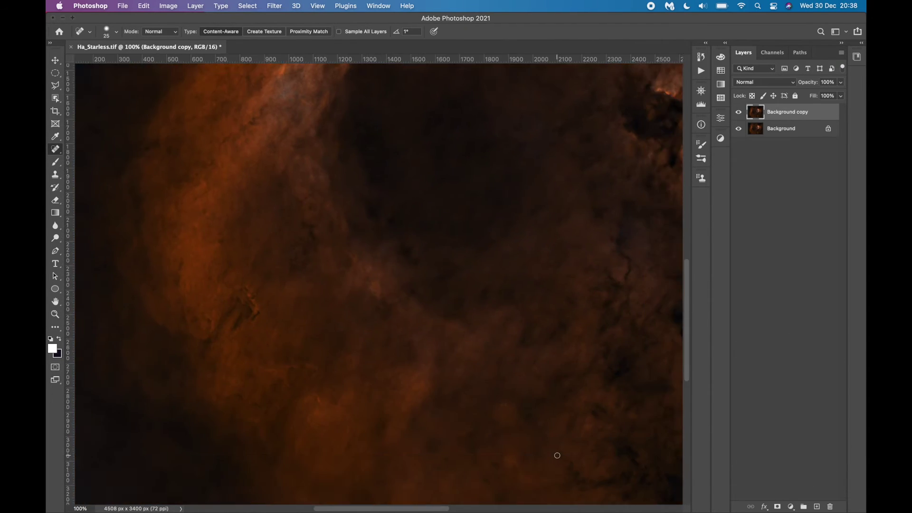
pyautogui.press('super+0')
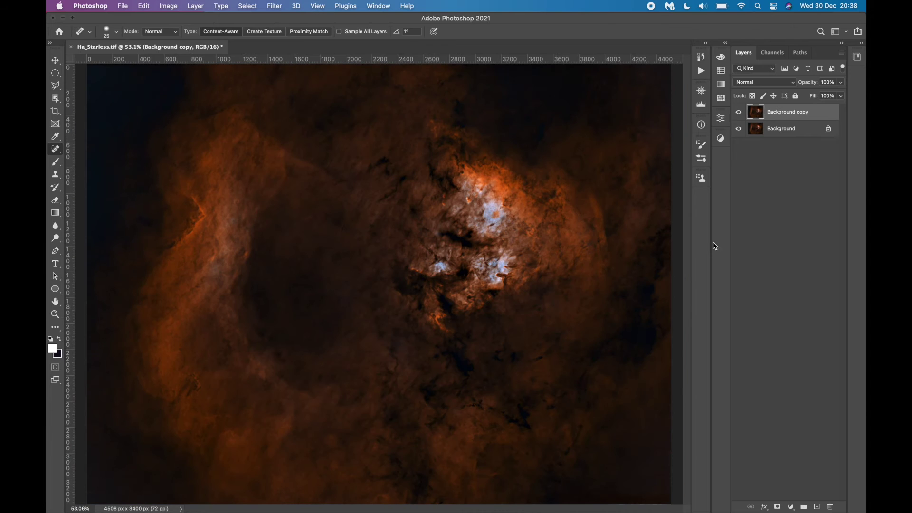
# Step: Open Hue/Saturation for the Background copy layer and lower the Master hue and saturation, comparing the preview on and off
pyautogui.click(739, 113)
pyautogui.press('super+u')
pyautogui.moveTo(722, 265); pyautogui.dragTo(714, 267)
pyautogui.moveTo(722, 291)
pyautogui.mouseDown()
pyautogui.moveTo(709, 292)
pyautogui.moveTo(729, 315)
pyautogui.moveTo(708, 290)
pyautogui.mouseUp()
pyautogui.moveTo(714, 267)
pyautogui.mouseDown()
pyautogui.moveTo(729, 267)
pyautogui.moveTo(715, 291)
pyautogui.moveTo(721, 269)
pyautogui.mouseUp()
pyautogui.click(814, 333)
pyautogui.click(815, 333)
pyautogui.click(815, 334)
pyautogui.click(815, 333)
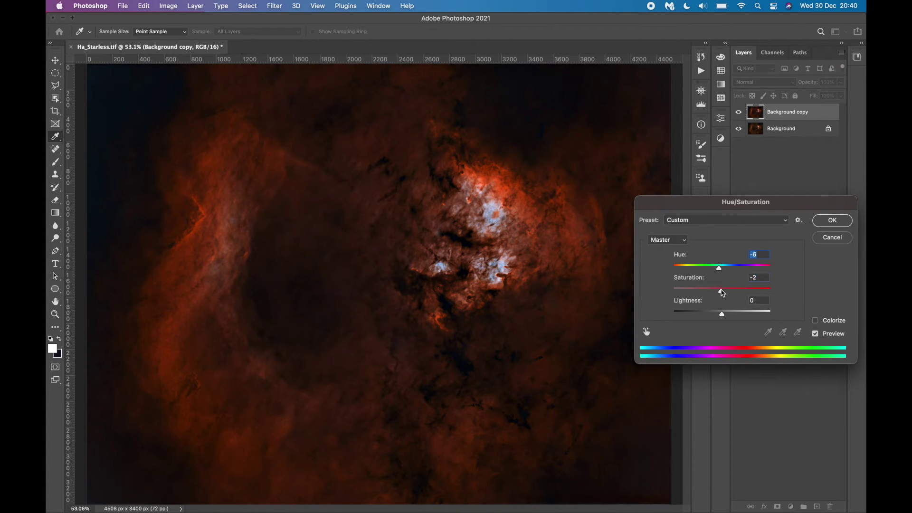
# Step: Try a Master hue of -10 with saturation -11, comparing the preview on and off
pyautogui.click(815, 333)
pyautogui.click(815, 333)
pyautogui.click(814, 333)
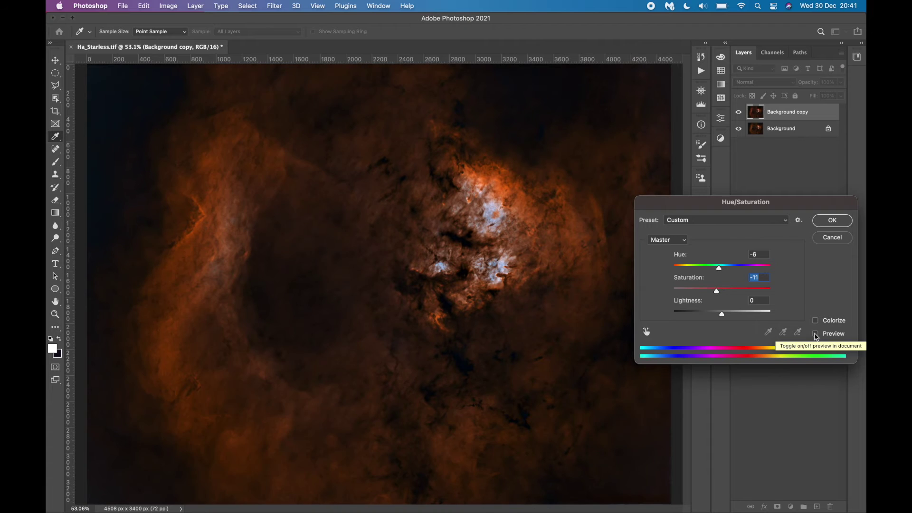
pyautogui.click(814, 333)
pyautogui.moveTo(719, 268); pyautogui.dragTo(718, 268)
pyautogui.click(815, 334)
pyautogui.click(815, 333)
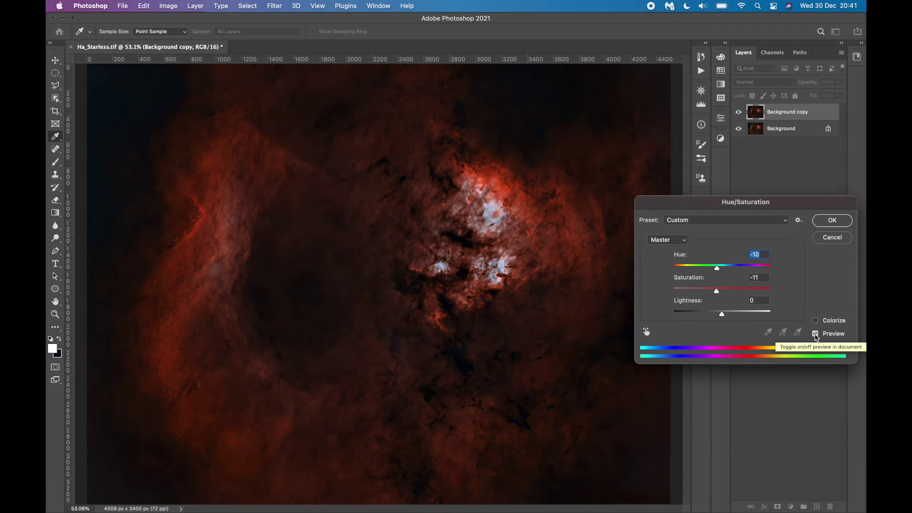
# Step: Reset the Master hue and saturation to 0 and set the Yellows hue to -15
pyautogui.write('0')
pyautogui.press('Tab')
pyautogui.write('0')
pyautogui.click(681, 239)
pyautogui.click(679, 260)
pyautogui.moveTo(721, 267); pyautogui.dragTo(715, 268)
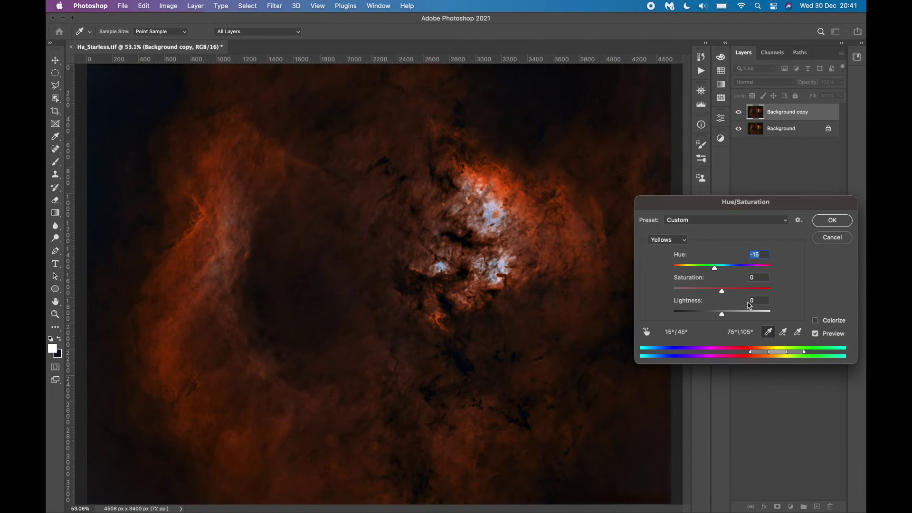
# Step: Try a positive hue shift on the Reds, reset it to 0, and look at another colour range
pyautogui.click(667, 240)
pyautogui.click(665, 229)
pyautogui.moveTo(722, 268); pyautogui.dragTo(733, 269)
pyautogui.write('0')
pyautogui.click(667, 239)
pyautogui.click(667, 291)
# Step: Set the Yellows hue to -14 and saturation to -10, and apply the Hue/Saturation adjustment
pyautogui.click(667, 239)
pyautogui.click(665, 190)
pyautogui.moveTo(711, 268); pyautogui.dragTo(717, 270)
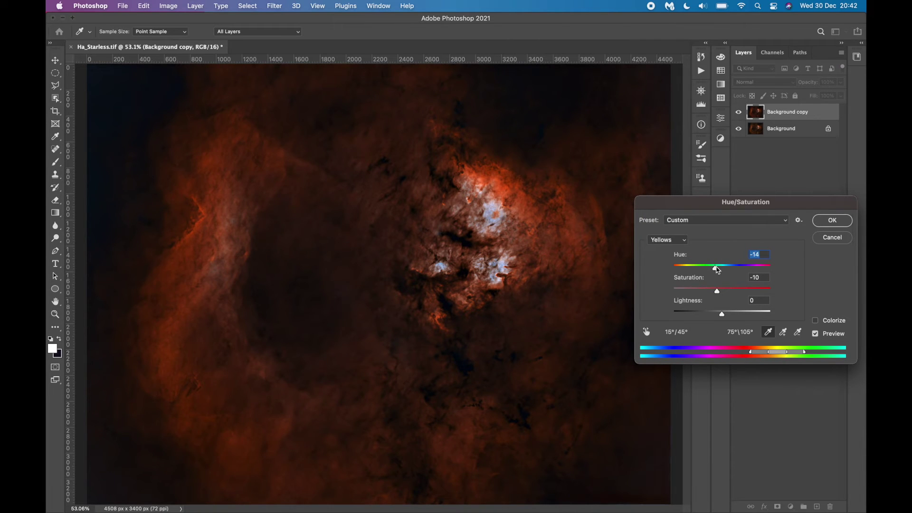
pyautogui.click(830, 222)
# Step: Brighten the Background copy 2 layer with a Levels midtone value of 1.20
pyautogui.press('super+l')
pyautogui.moveTo(720, 387); pyautogui.dragTo(709, 387)
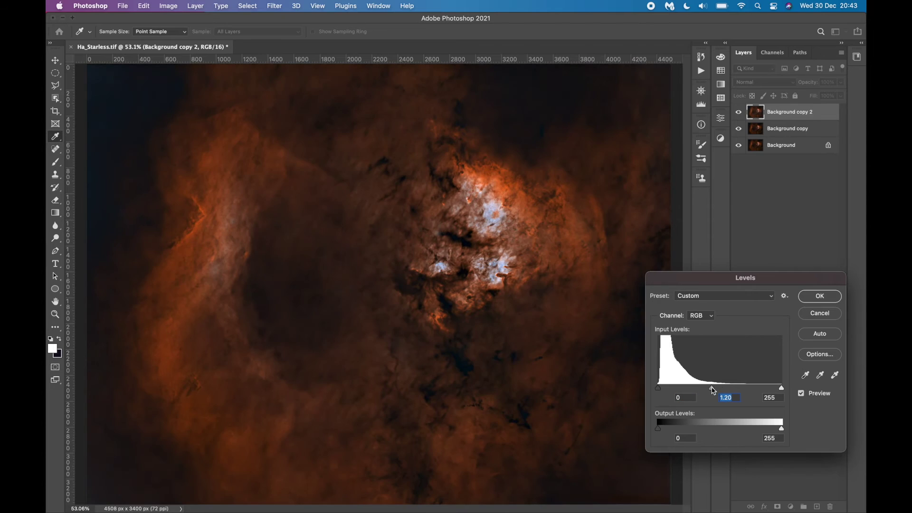
pyautogui.click(818, 297)
# Step: Open Curves for the Background copy 2 layer and choose the Linear Contrast (RGB) preset
pyautogui.press('super+m')
pyautogui.click(600, 276)
pyautogui.click(600, 335)
# Step: Try the Medium Contrast (RGB) curves preset, comparing the preview on and off
pyautogui.click(599, 275)
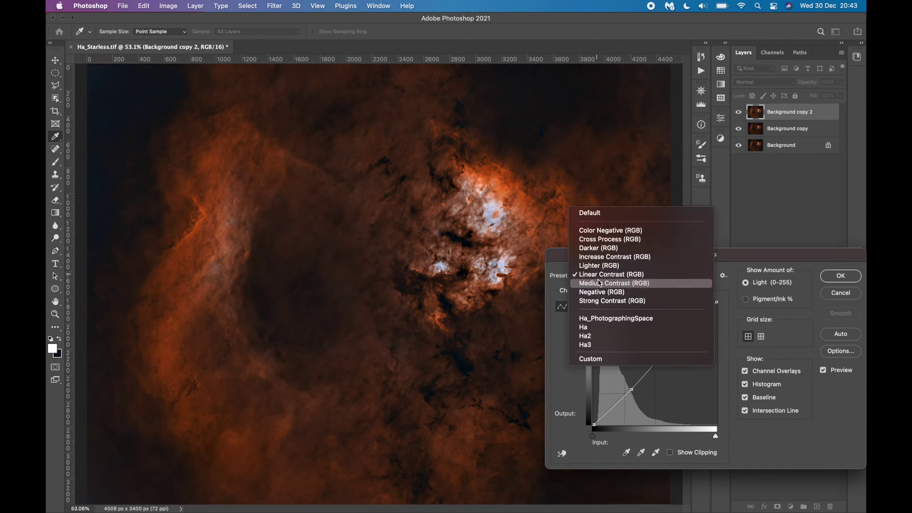
pyautogui.click(599, 283)
pyautogui.click(822, 370)
pyautogui.click(822, 369)
pyautogui.click(822, 370)
pyautogui.click(822, 370)
pyautogui.click(822, 370)
pyautogui.click(823, 370)
# Step: Return the curve to the Linear Contrast (RGB) preset and apply it
pyautogui.click(617, 275)
pyautogui.click(617, 266)
pyautogui.click(831, 276)
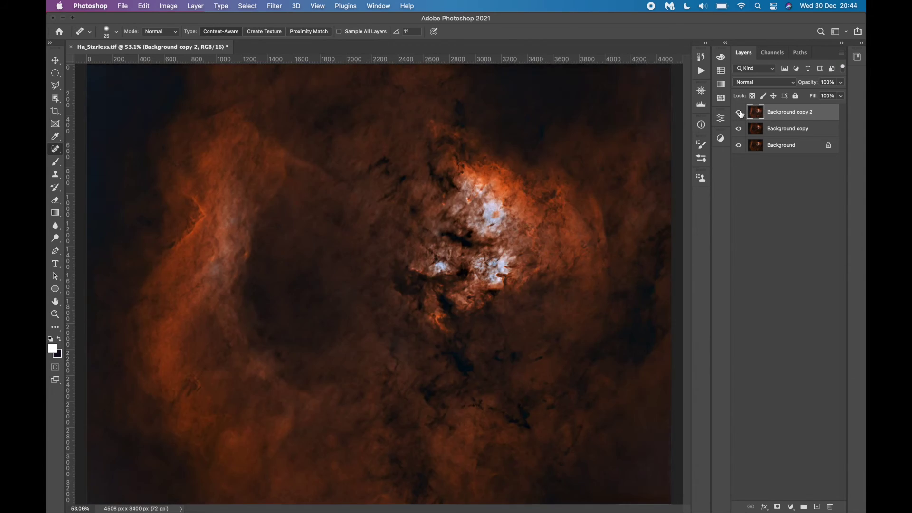
# Step: Inspect the nebula up close with the Background copy 2 layer shown and hidden
pyautogui.press('super+plus')
pyautogui.press('super+plus')
pyautogui.click(738, 112)
pyautogui.click(739, 112)
pyautogui.scroll(-5, 583, 208)
pyautogui.click(739, 112)
pyautogui.click(738, 112)
pyautogui.press('super+plus')
pyautogui.hscroll(2, 550, 223)
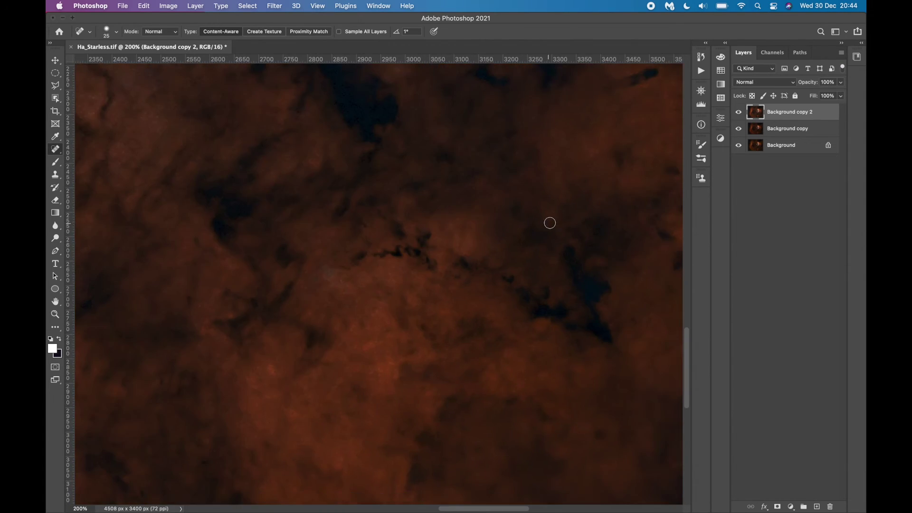
# Step: Compare the whole image repeatedly with and without the Background copy 2 layer
pyautogui.press('super+0')
pyautogui.click(738, 113)
pyautogui.click(738, 114)
pyautogui.click(738, 114)
pyautogui.click(738, 114)
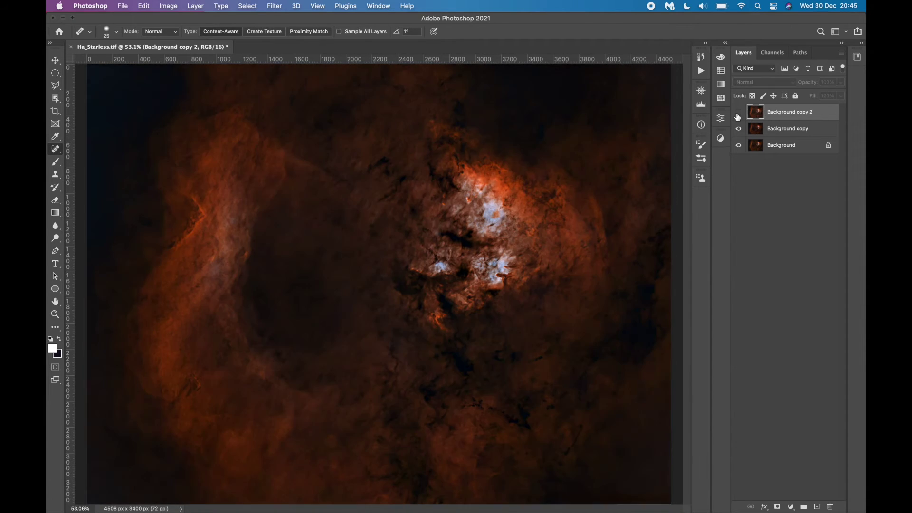
pyautogui.click(738, 113)
pyautogui.click(738, 113)
pyautogui.click(738, 113)
pyautogui.click(738, 113)
pyautogui.click(738, 114)
pyautogui.click(738, 116)
# Step: Merge Background copy 2 into Background copy and compare the merged layer with the Background
pyautogui.press('super+e')
pyautogui.click(738, 116)
pyautogui.click(737, 115)
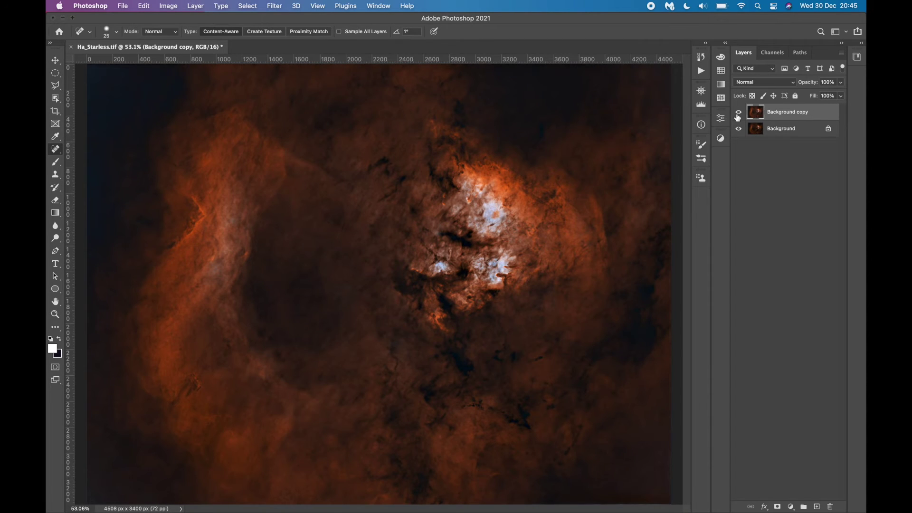
# Step: Save the layered image as HOO_Starless.tif in TIFF format in the NGC7822 folder
pyautogui.click(123, 5)
pyautogui.moveTo(138, 56)
pyautogui.click(300, 66)
pyautogui.click(123, 6)
pyautogui.click(135, 112)
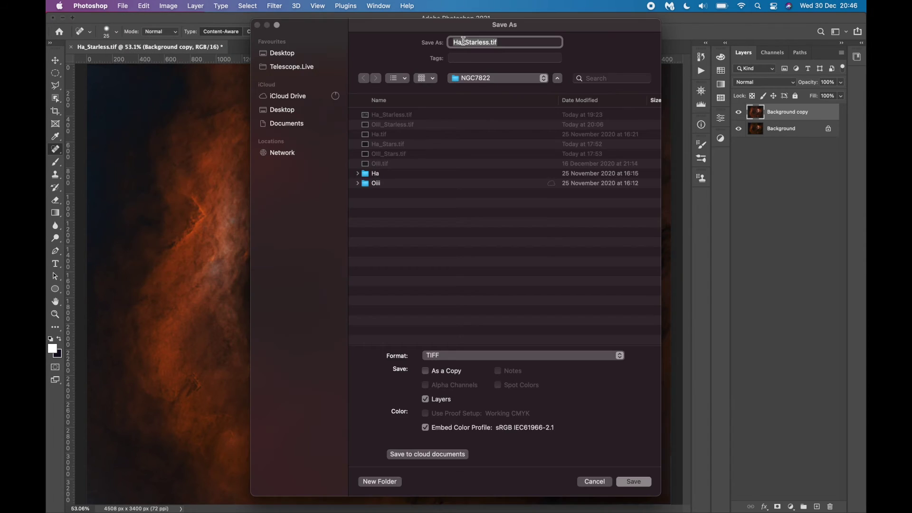
pyautogui.click(627, 482)
pyautogui.click(579, 201)
pyautogui.click(474, 190)
# Step: Open Ha_Starless.tif and place its image on a new layer above the HOO image with the Luminosity blend mode
pyautogui.click(122, 6)
pyautogui.moveTo(145, 55)
pyautogui.click(267, 64)
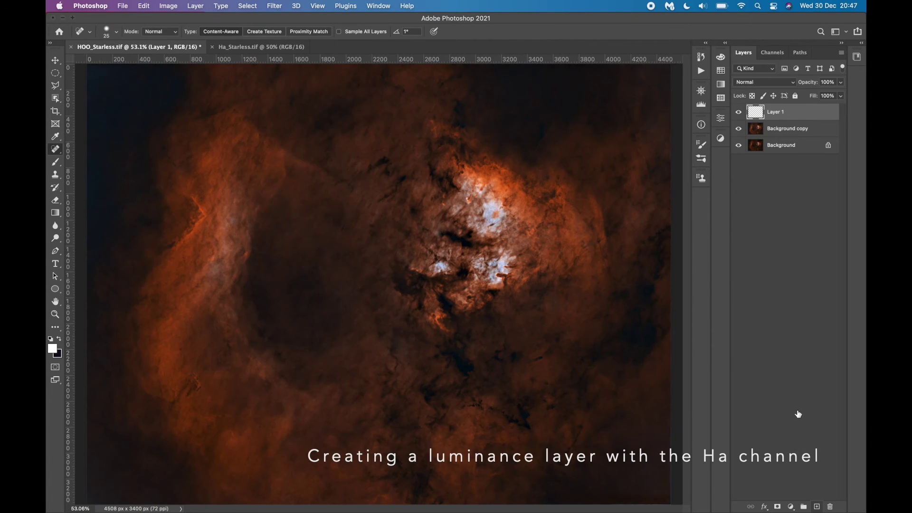
pyautogui.click(763, 82)
pyautogui.click(757, 354)
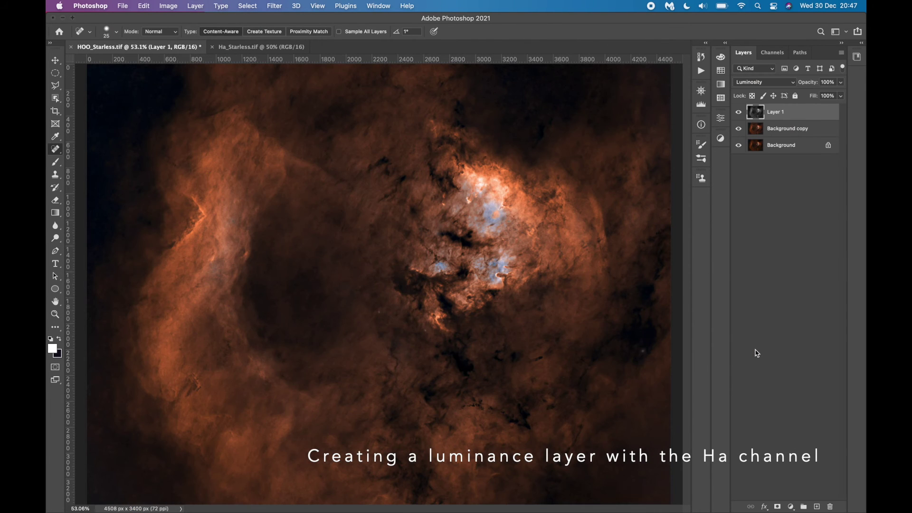
# Step: Compare the whole image with the Ha luminosity layer and the Background copy layer shown and hidden
pyautogui.click(738, 129)
pyautogui.click(738, 112)
pyautogui.click(739, 128)
pyautogui.click(739, 129)
pyautogui.click(738, 112)
pyautogui.click(738, 113)
pyautogui.click(739, 113)
# Step: Reduce the Ha luminosity layer to 75% opacity and compare the nebula core and whole image with and without it
pyautogui.press('super+plus')
pyautogui.press('super+plus')
pyautogui.click(738, 112)
pyautogui.click(738, 112)
pyautogui.click(738, 112)
pyautogui.click(739, 112)
pyautogui.click(739, 112)
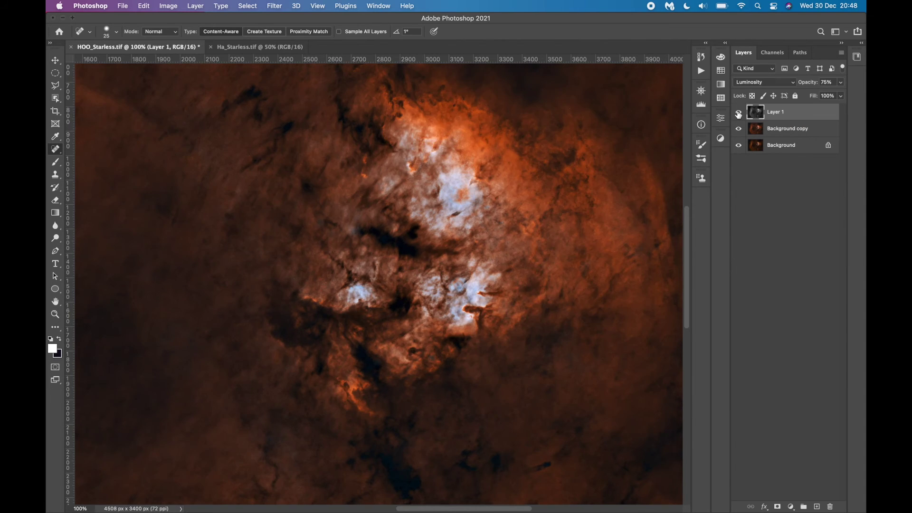
pyautogui.press('super+0')
pyautogui.click(738, 113)
pyautogui.click(738, 113)
# Step: Lower the Ha luminosity layer's opacity further and compare the image with the layer shown and hidden
pyautogui.click(840, 82)
pyautogui.moveTo(828, 92); pyautogui.dragTo(815, 93)
pyautogui.click(739, 113)
pyautogui.click(739, 113)
pyautogui.click(739, 113)
pyautogui.click(738, 113)
pyautogui.click(739, 113)
pyautogui.click(738, 113)
pyautogui.click(738, 113)
pyautogui.click(739, 113)
# Step: Merge the Ha luminosity layer and Background copy down into a single Background layer, comparing before and after
pyautogui.press('Delete')
pyautogui.click(739, 113)
pyautogui.click(738, 113)
pyautogui.click(739, 113)
pyautogui.press('Delete')
# Step: Try rotating the image 90° clockwise and undo the rotation
pyautogui.click(168, 6)
pyautogui.click(349, 104)
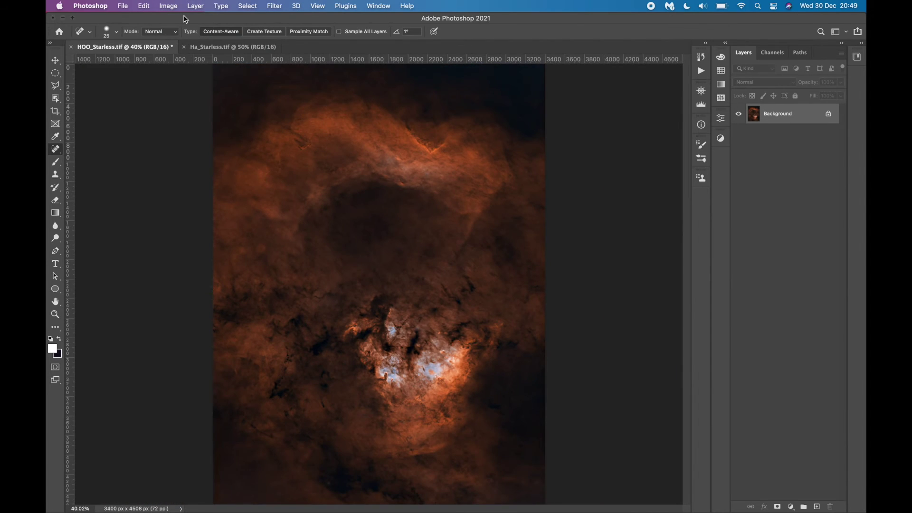
pyautogui.press('super+z')
# Step: Flip the canvas vertically and rotate it 90° clockwise into portrait orientation
pyautogui.click(168, 6)
pyautogui.moveTo(189, 96)
pyautogui.click(311, 146)
pyautogui.click(168, 6)
pyautogui.click(286, 106)
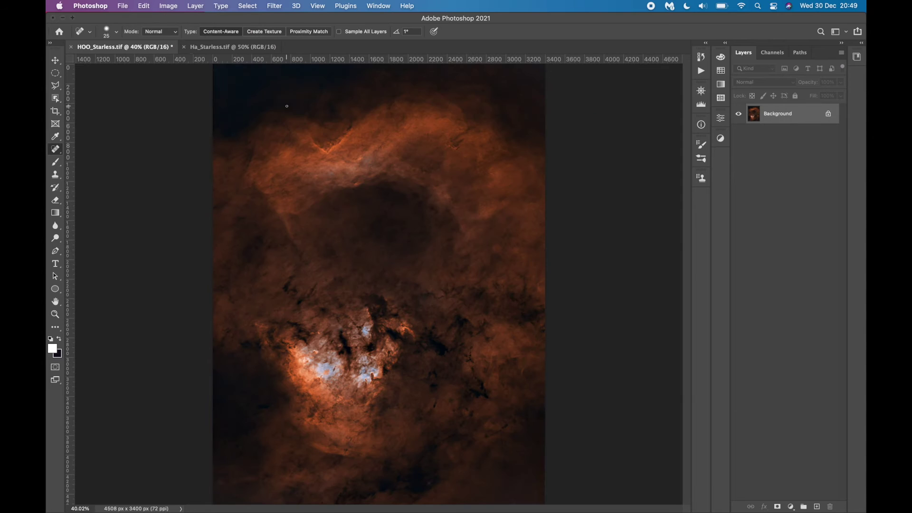
# Step: Crop the portrait image to a 4:5 ratio across its full width
pyautogui.press('c')
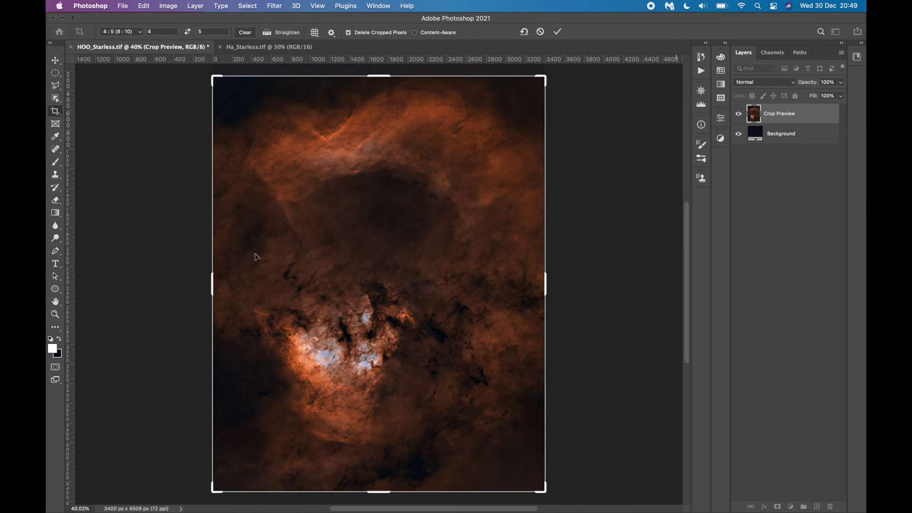
pyautogui.press('Return')
pyautogui.press('v')
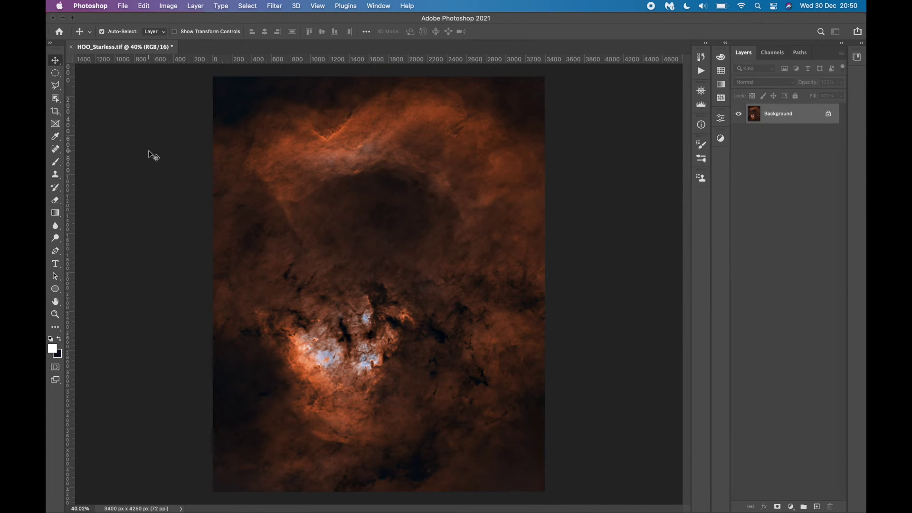
# Step: Try other framings of the nebula, rotating the image into landscape with the bright core on the right
pyautogui.press('super+equal')
pyautogui.scroll(-5, 172, 203)
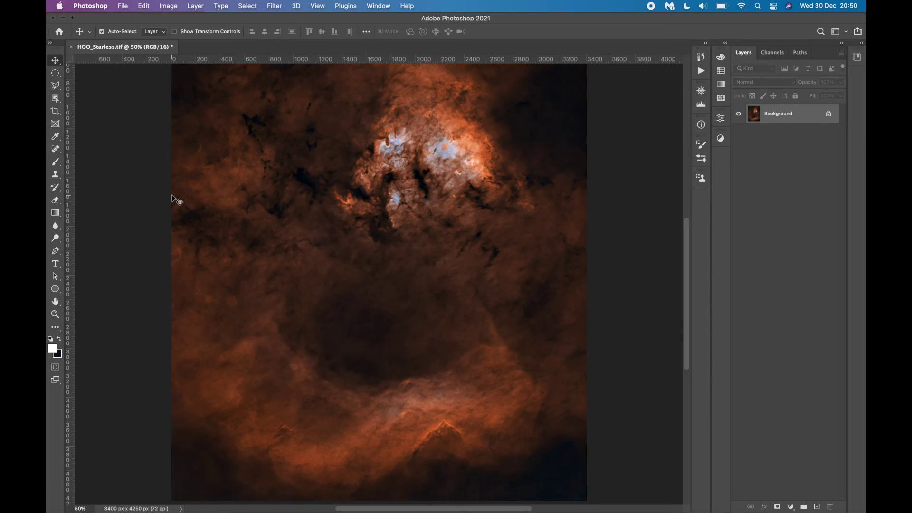
pyautogui.press('super+minus')
pyautogui.click(167, 7)
pyautogui.click(304, 121)
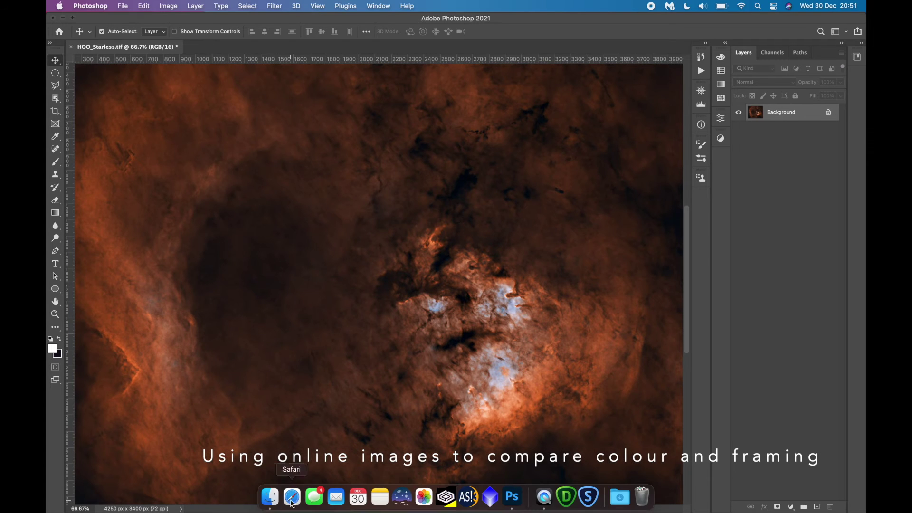
# Step: Switch to Safari and search Google Images for "ngc 7822 hoo"
pyautogui.click(291, 497)
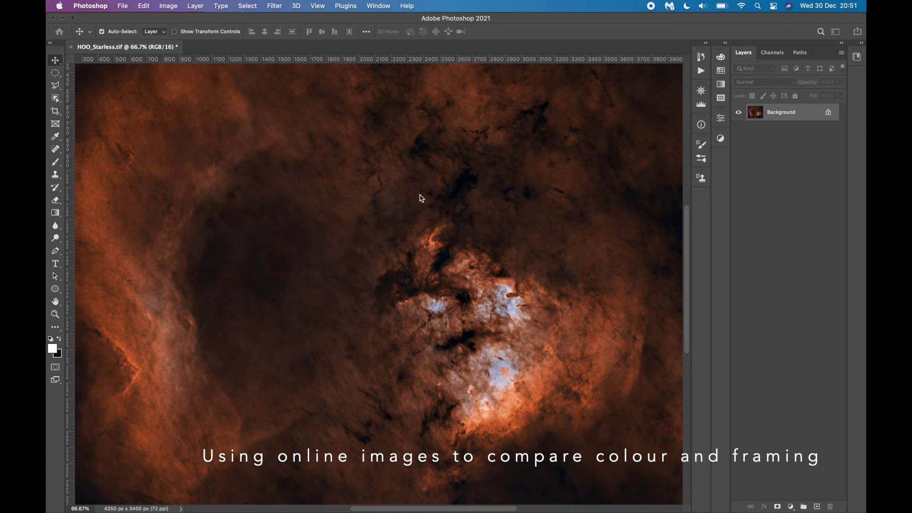
pyautogui.click(350, 499)
pyautogui.write('ngc 7822 hoo')
pyautogui.press('Return')
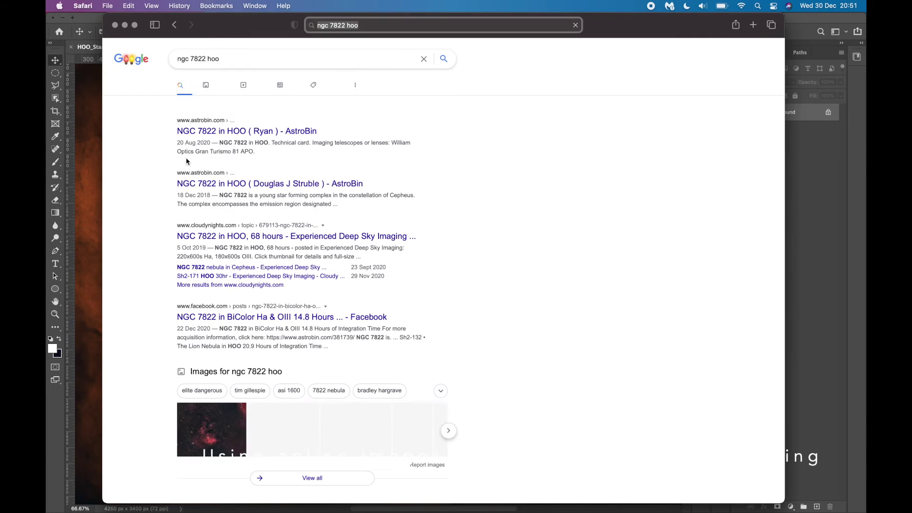
pyautogui.click(214, 87)
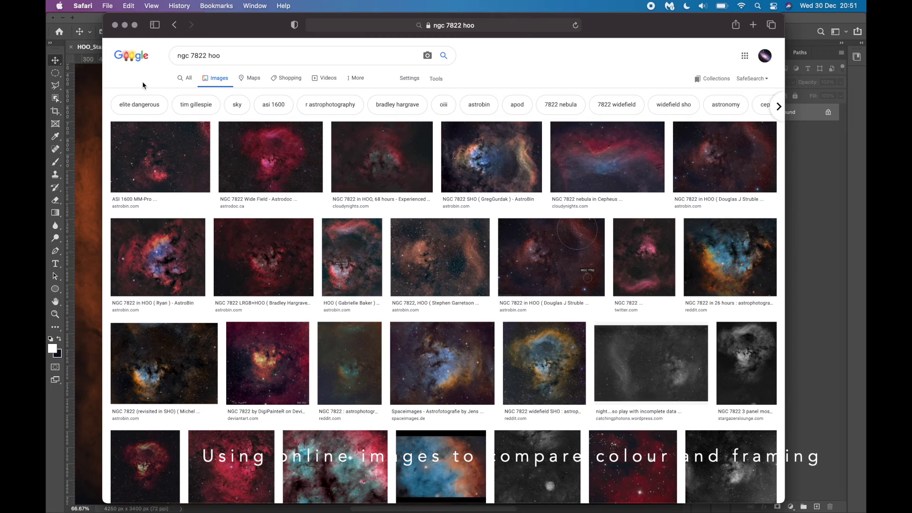
# Step: Preview several NGC 7822 image results to compare their colour and framing, ending with "NGC 7822 in 26 hours"
pyautogui.click(703, 167)
pyautogui.click(388, 104)
pyautogui.click(266, 107)
pyautogui.click(161, 116)
pyautogui.click(254, 199)
pyautogui.click(446, 122)
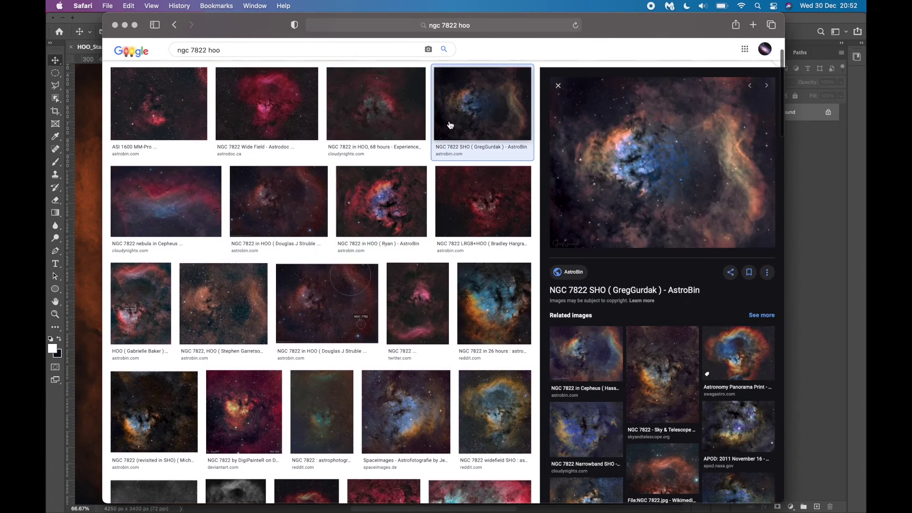
pyautogui.click(473, 304)
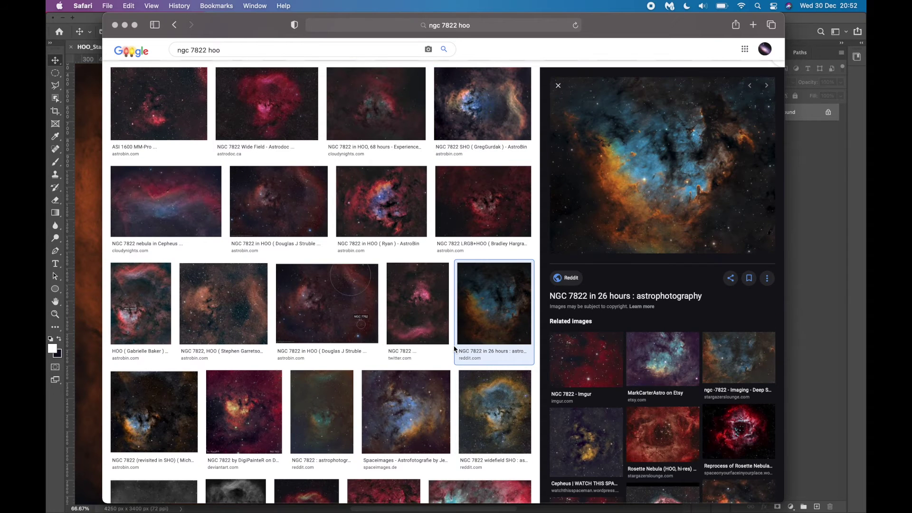
# Step: Open the Reddit post "NGC 7822 in 26 hours" and examine its image at full size
pyautogui.click(629, 236)
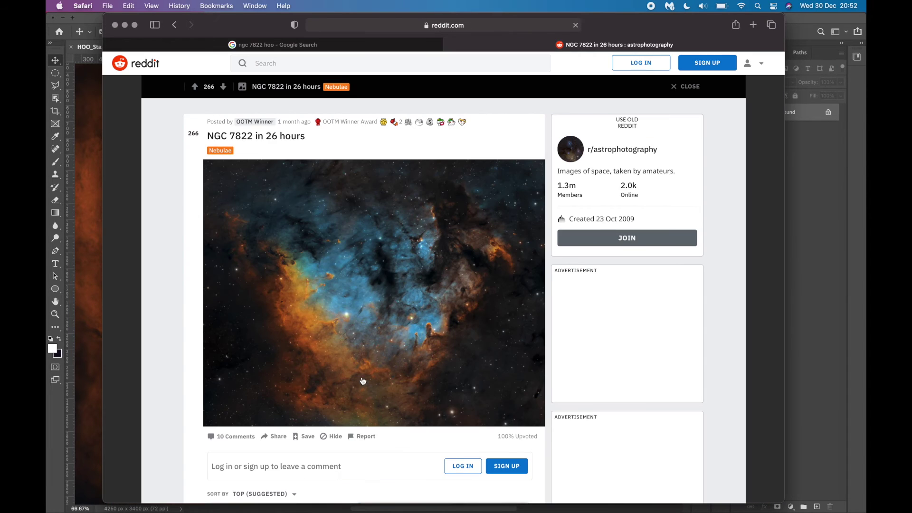
pyautogui.click(362, 380)
pyautogui.click(363, 377)
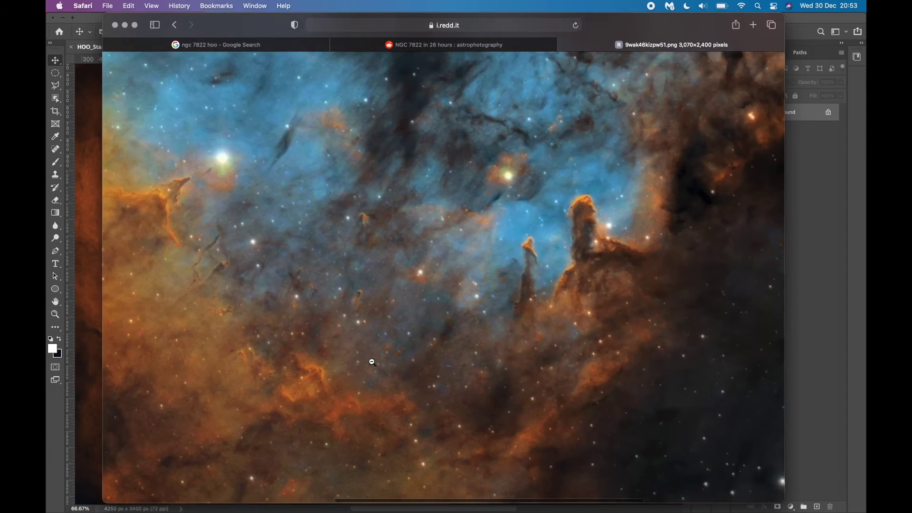
pyautogui.scroll(5, 372, 362)
pyautogui.hscroll(3, 371, 362)
# Step: Switch back to Photoshop, rotate the image 90° clockwise into portrait, and inspect the nebula core up close
pyautogui.click(88, 249)
pyautogui.press('super+0')
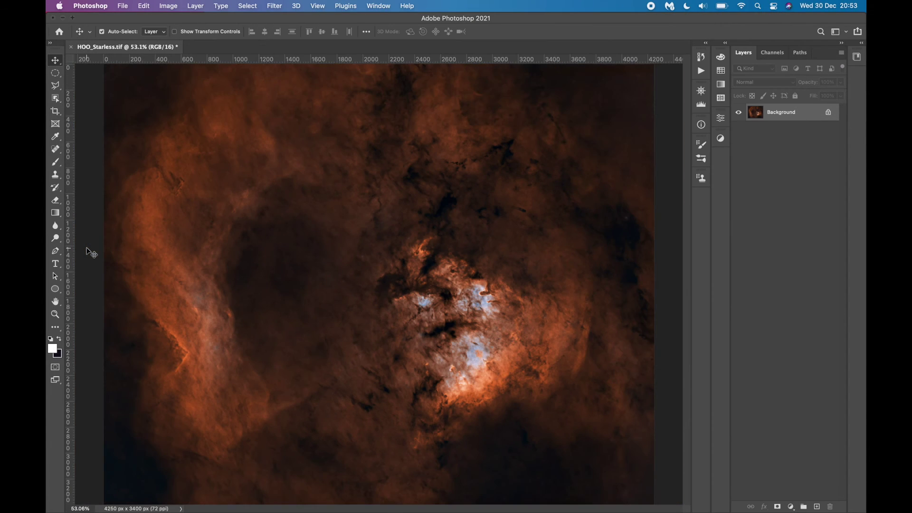
pyautogui.click(169, 6)
pyautogui.moveTo(194, 94)
pyautogui.click(308, 104)
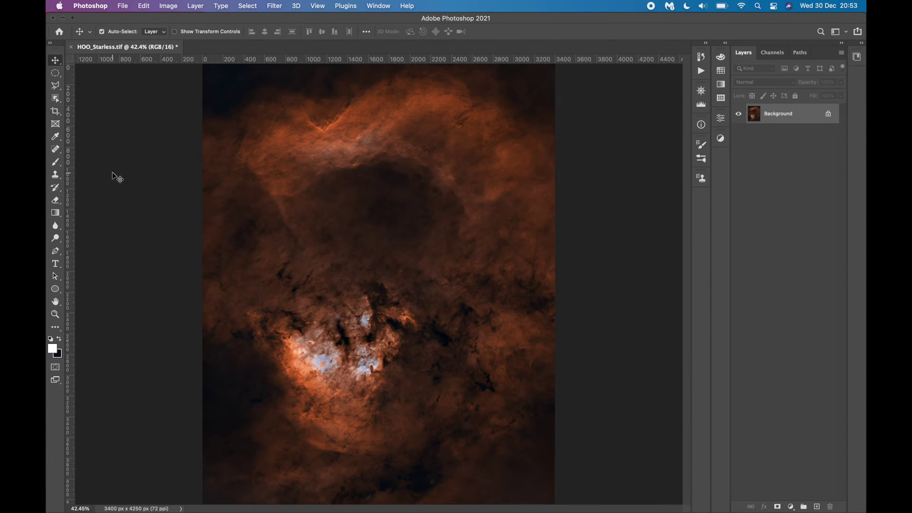
pyautogui.press('super+plus')
pyautogui.press('super+plus')
pyautogui.scroll(-4, 181, 221)
pyautogui.hscroll(-2, 181, 221)
pyautogui.press('super+plus')
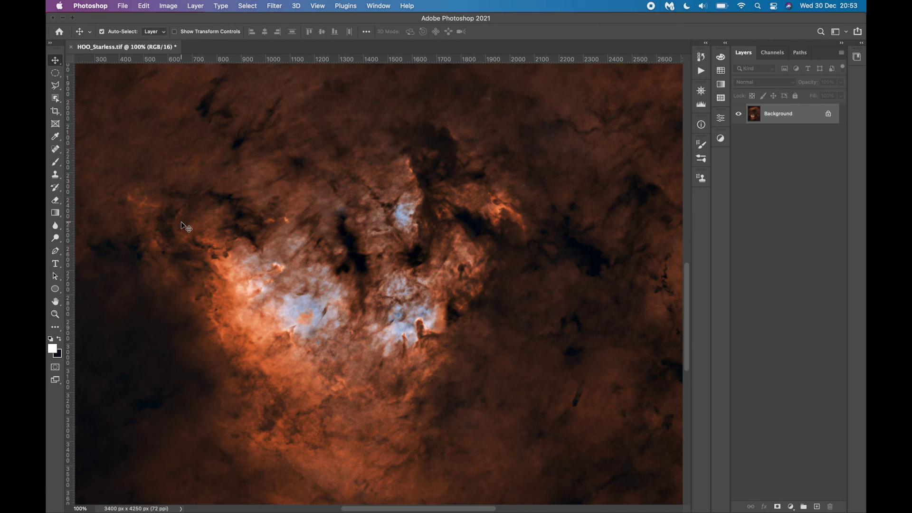
pyautogui.press('super+0')
# Step: Open Ha_Stars.tif from the NGC7822 folder
pyautogui.click(123, 6)
pyautogui.click(129, 27)
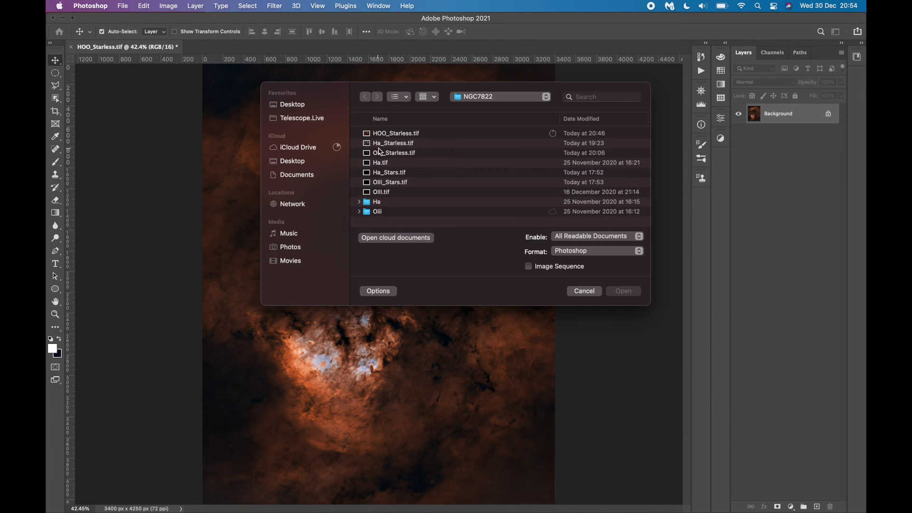
pyautogui.doubleClick(382, 174)
pyautogui.click(122, 7)
pyautogui.click(129, 26)
pyautogui.click(382, 153)
pyautogui.doubleClick(382, 154)
pyautogui.press('super+w')
# Step: Open OIII_Stars.tif from the NGC7822 folder
pyautogui.click(123, 6)
pyautogui.click(129, 26)
pyautogui.doubleClick(368, 164)
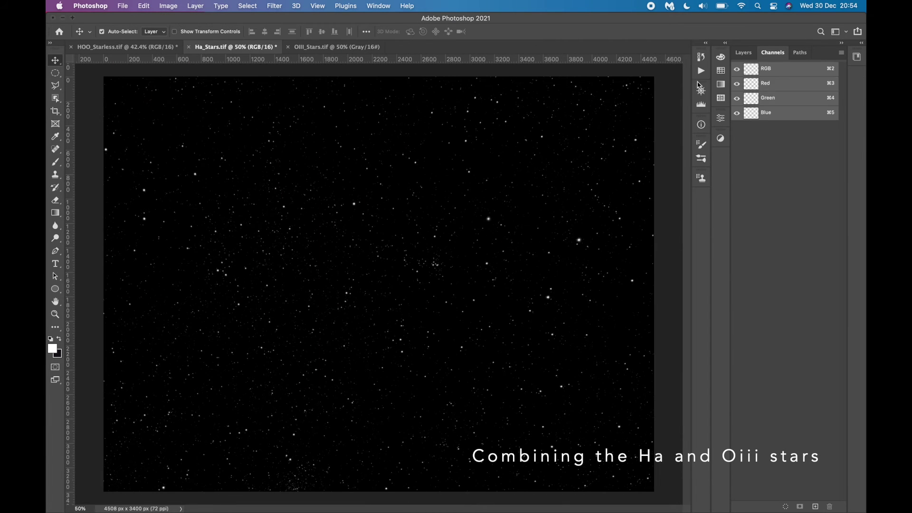
# Step: Check the individual channels of Ha_Stars.tif and copy the entire OIII_Stars.tif image
pyautogui.click(768, 98)
pyautogui.click(776, 117)
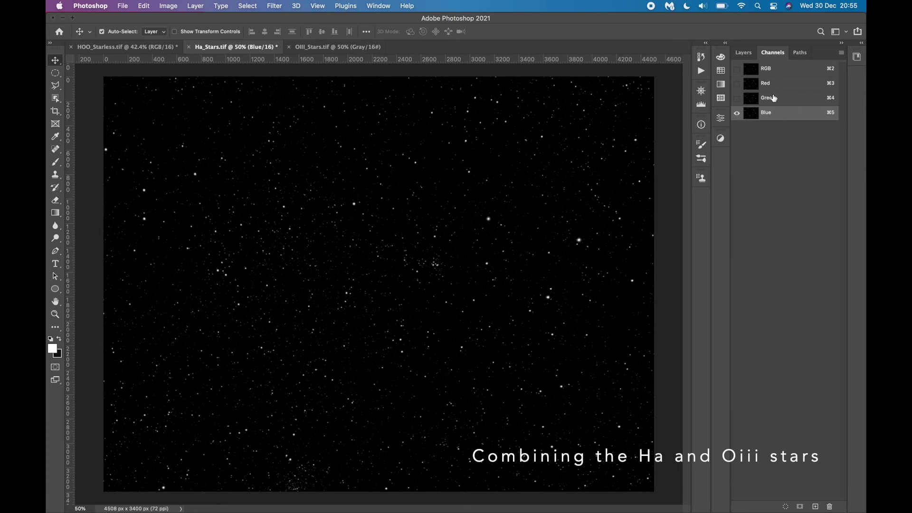
pyautogui.click(770, 84)
pyautogui.click(344, 48)
pyautogui.press('super+a')
pyautogui.press('super+c')
# Step: Paste the OIII stars into the Green and Blue channels of Ha_Stars.tif and return to the RGB composite
pyautogui.click(236, 47)
pyautogui.click(769, 98)
pyautogui.press('super+v')
pyautogui.click(773, 114)
pyautogui.press('super+v')
pyautogui.click(752, 77)
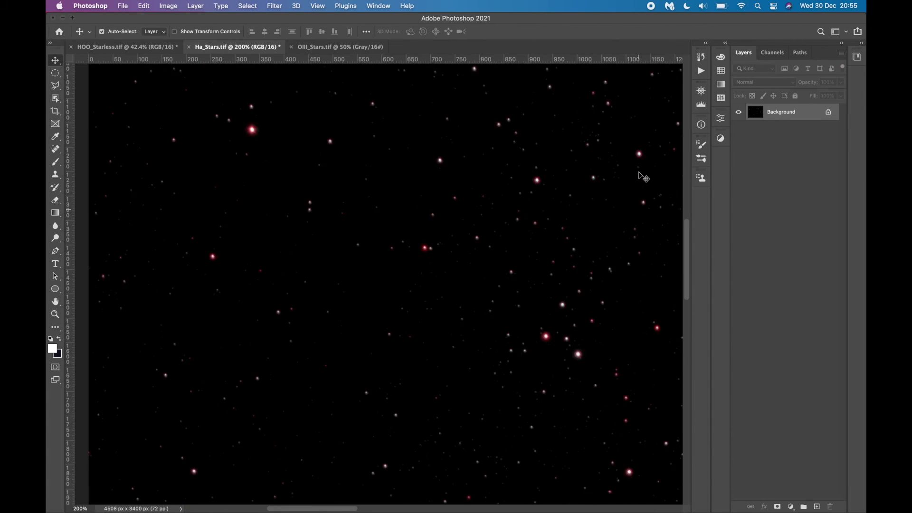
# Step: Examine the colours of the combined Ha and OIII stars up close across the frame
pyautogui.scroll(10, 638, 176)
pyautogui.hscroll(-2, 638, 175)
pyautogui.scroll(-20, 639, 175)
pyautogui.hscroll(20, 638, 175)
pyautogui.press('super+plus')
pyautogui.press('super+plus')
pyautogui.scroll(4, 638, 175)
pyautogui.hscroll(-6, 638, 176)
pyautogui.scroll(12, 638, 176)
pyautogui.press('super+0')
# Step: Flip the combined star image vertically and rotate it 90° clockwise into portrait
pyautogui.click(168, 6)
pyautogui.moveTo(199, 96)
pyautogui.click(298, 146)
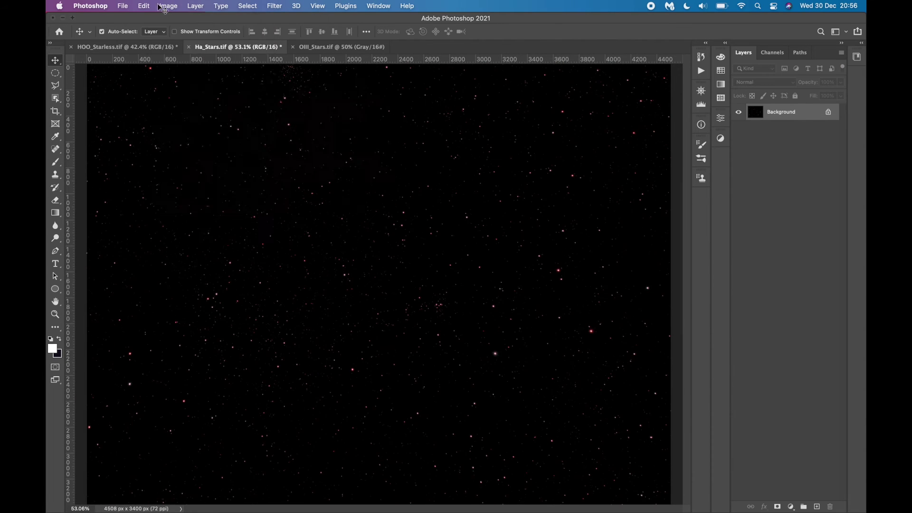
pyautogui.click(168, 5)
pyautogui.click(287, 108)
# Step: Crop the star image to match the portrait framing of the starless nebula image
pyautogui.press('super+0')
pyautogui.press('c')
pyautogui.moveTo(388, 278); pyautogui.dragTo(387, 266)
pyautogui.press('Return')
# Step: Copy the whole star image into HOO_Starless.tif as a new layer and set its blend mode to Linear Dodge (Add)
pyautogui.press('super+a')
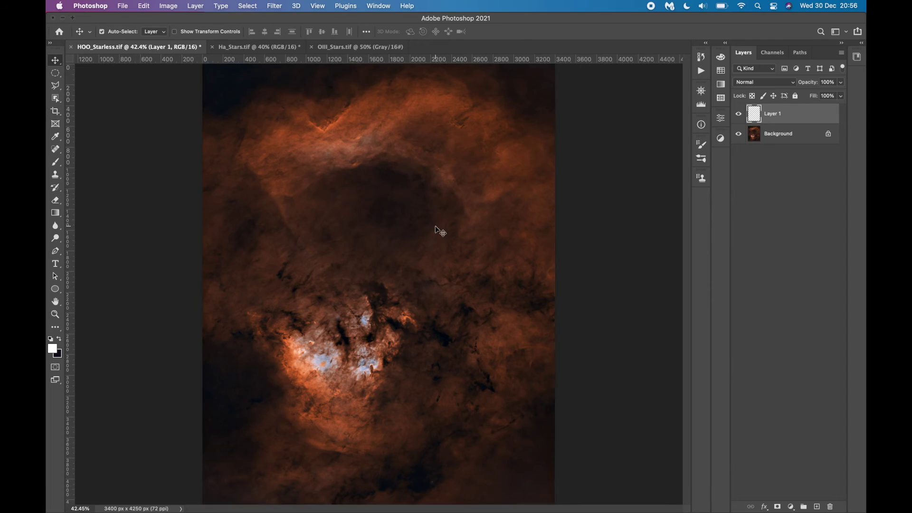
pyautogui.click(764, 83)
pyautogui.click(754, 178)
# Step: Examine how the stars blend with the nebula around its core, lower area and upper arc
pyautogui.press('super+equal')
pyautogui.press('super+equal')
pyautogui.press('super+equal')
pyautogui.press('super+equal')
pyautogui.press('super+equal')
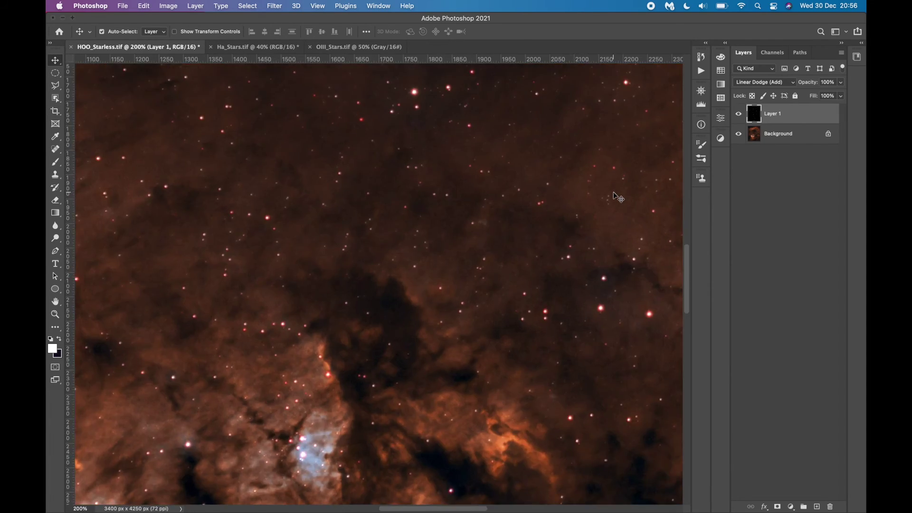
pyautogui.scroll(-10, 618, 197)
pyautogui.hscroll(-10, 617, 197)
pyautogui.press('super+minus')
pyautogui.scroll(3, 613, 192)
pyautogui.scroll(-8, 613, 192)
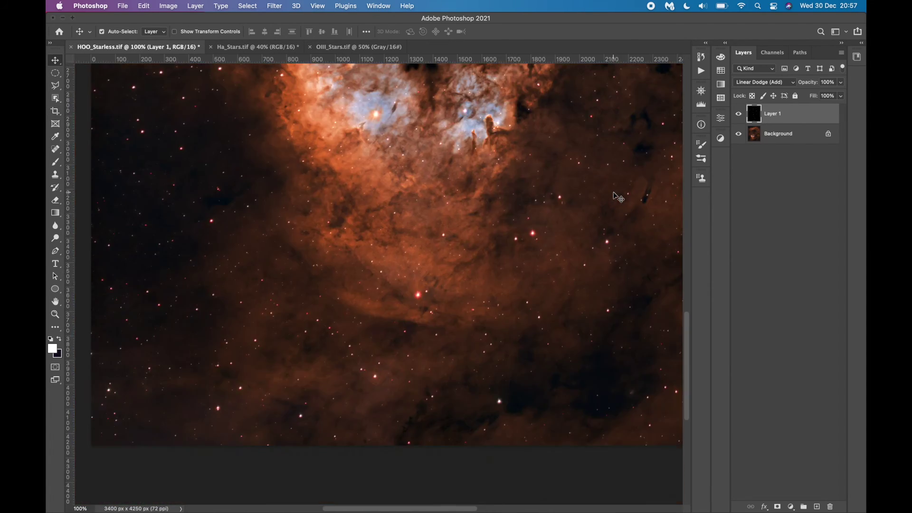
pyautogui.hscroll(8, 614, 192)
pyautogui.scroll(10, 642, 202)
pyautogui.hscroll(-2, 643, 202)
pyautogui.scroll(-5, 644, 201)
pyautogui.press('super+minus')
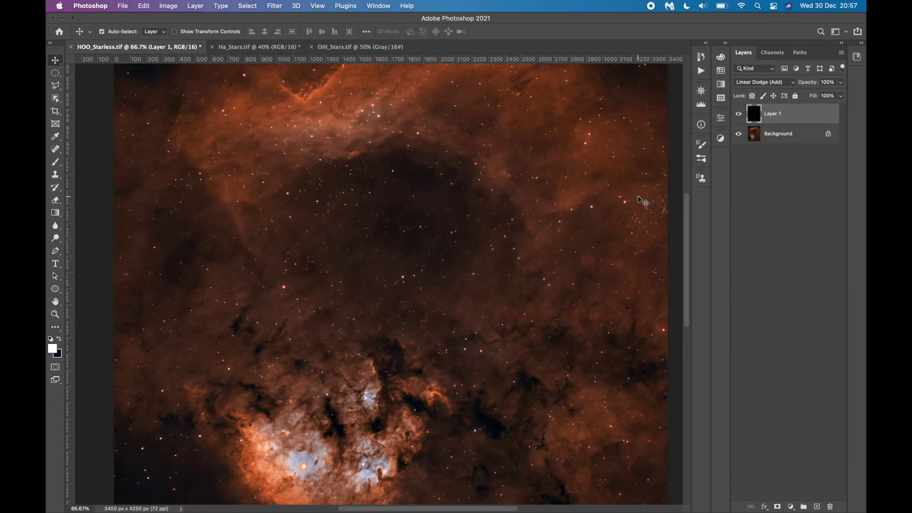
# Step: Darken the star layer's midtones with Levels, setting the midtone input to 0.72
pyautogui.press('super+minus')
pyautogui.press('super+l')
pyautogui.moveTo(720, 388); pyautogui.dragTo(727, 388)
pyautogui.press('super+equal')
pyautogui.press('super+plus')
pyautogui.click(802, 394)
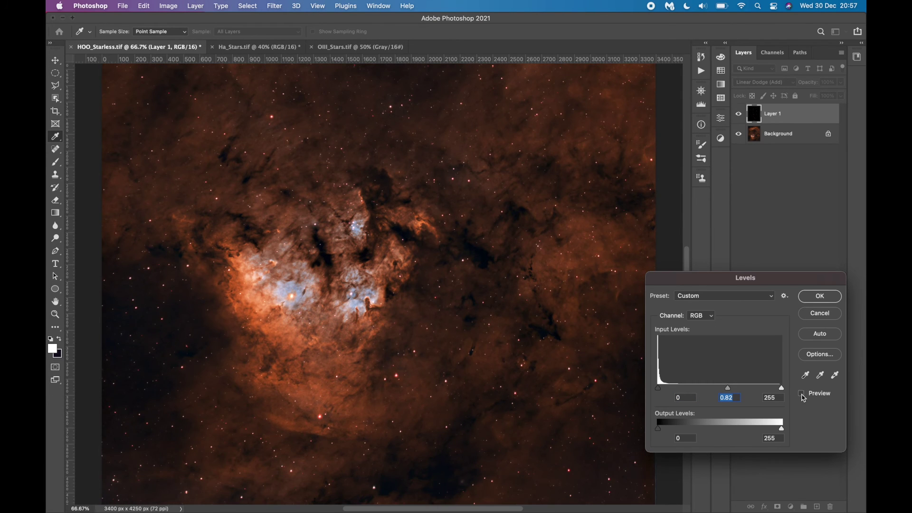
pyautogui.press('super+plus')
pyautogui.press('super+plus')
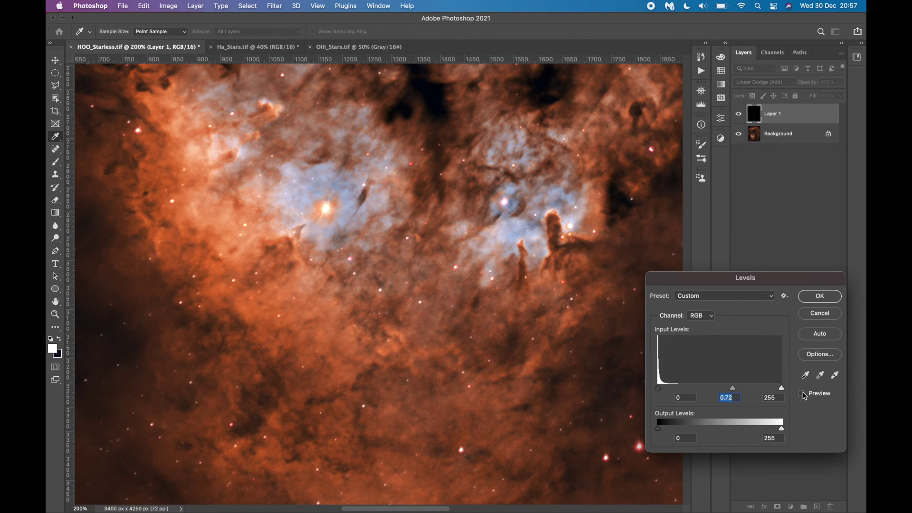
# Step: Compare the star layer with and without the Levels change in several areas and apply the adjustment
pyautogui.click(801, 393)
pyautogui.press('super+minus')
pyautogui.scroll(10, 564, 302)
pyautogui.click(802, 394)
pyautogui.click(801, 394)
pyautogui.scroll(10, 533, 267)
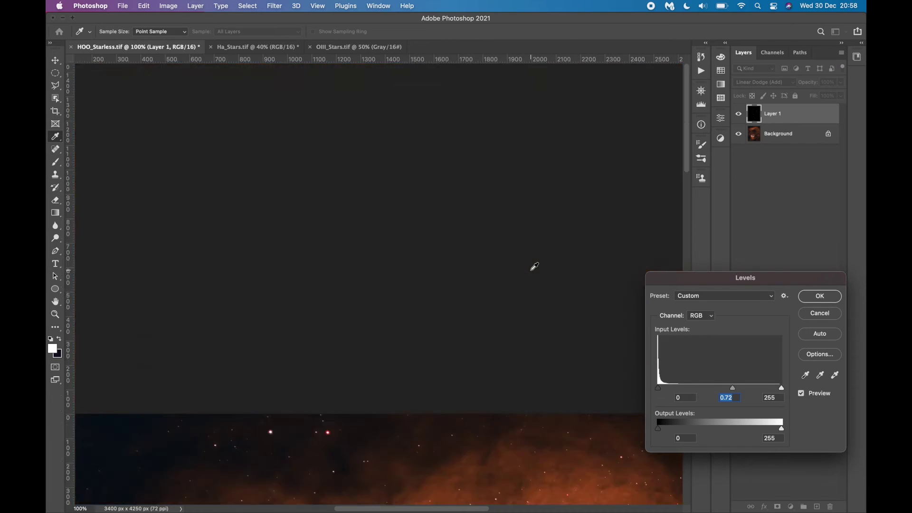
pyautogui.scroll(-15, 530, 269)
pyautogui.hscroll(6, 531, 270)
pyautogui.scroll(-5, 534, 266)
pyautogui.click(801, 393)
pyautogui.click(802, 393)
pyautogui.click(818, 295)
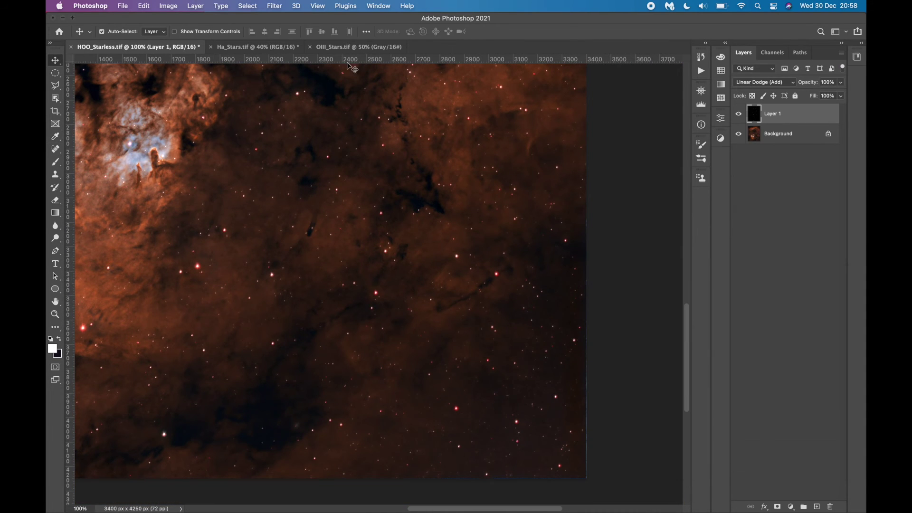
# Step: Adjust Hue/Saturation on the star layer, setting the Reds saturation to -17
pyautogui.click(167, 5)
pyautogui.click(304, 34)
pyautogui.moveTo(751, 197); pyautogui.dragTo(741, 197)
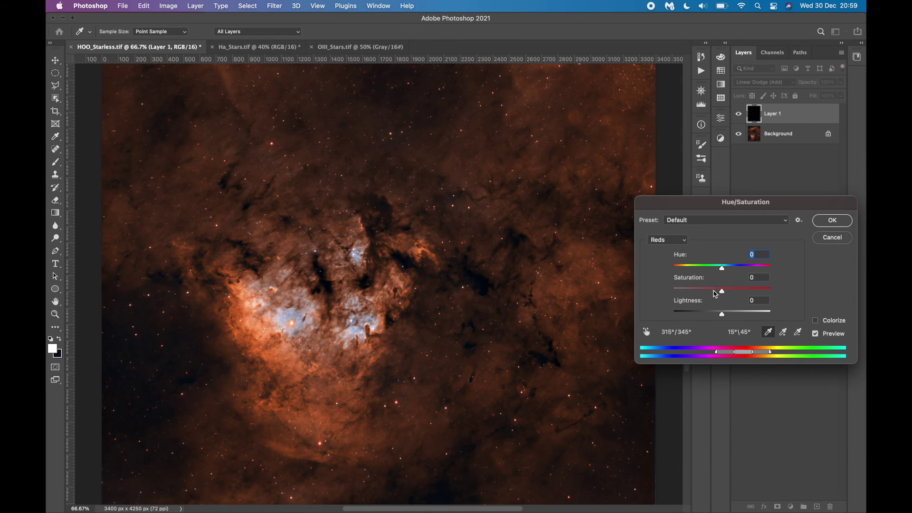
pyautogui.moveTo(715, 294); pyautogui.dragTo(714, 291)
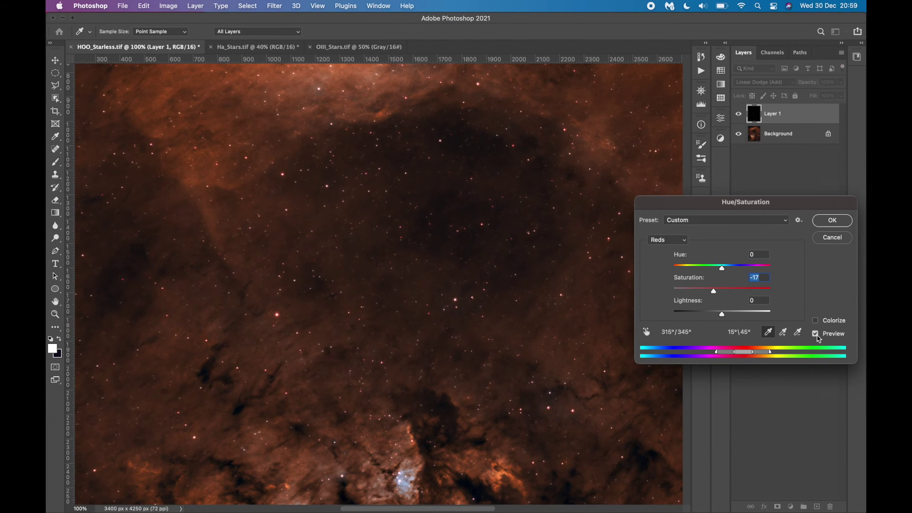
# Step: Compare the stars with and without the Reds desaturation in different parts of the nebula
pyautogui.click(815, 334)
pyautogui.click(815, 333)
pyautogui.scroll(-10, 584, 296)
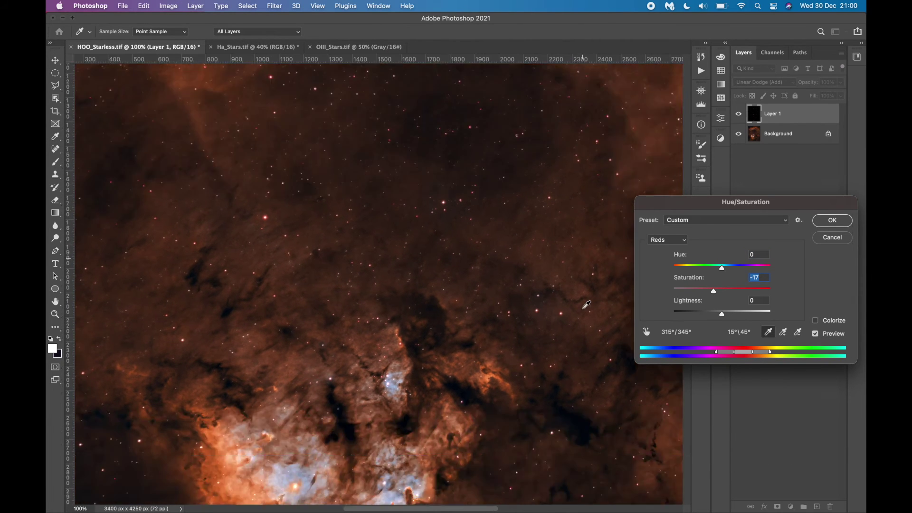
pyautogui.click(815, 333)
pyautogui.click(815, 334)
pyautogui.scroll(6, 584, 296)
pyautogui.hscroll(6, 584, 296)
pyautogui.scroll(2, 585, 297)
pyautogui.click(814, 333)
pyautogui.click(815, 334)
# Step: Lower the stars' Reds saturation slightly further, compare before and after, and apply the Hue/Saturation adjustment
pyautogui.moveTo(713, 291); pyautogui.dragTo(710, 290)
pyautogui.hscroll(-8, 525, 259)
pyautogui.scroll(3, 524, 259)
pyautogui.scroll(2, 524, 259)
pyautogui.hscroll(2, 524, 259)
pyautogui.click(815, 334)
pyautogui.click(815, 333)
pyautogui.click(814, 333)
pyautogui.click(814, 333)
pyautogui.click(822, 224)
# Step: Trim the image's outer edges with a 4:5 crop to 3386 × 4233 px
pyautogui.press('super+minus')
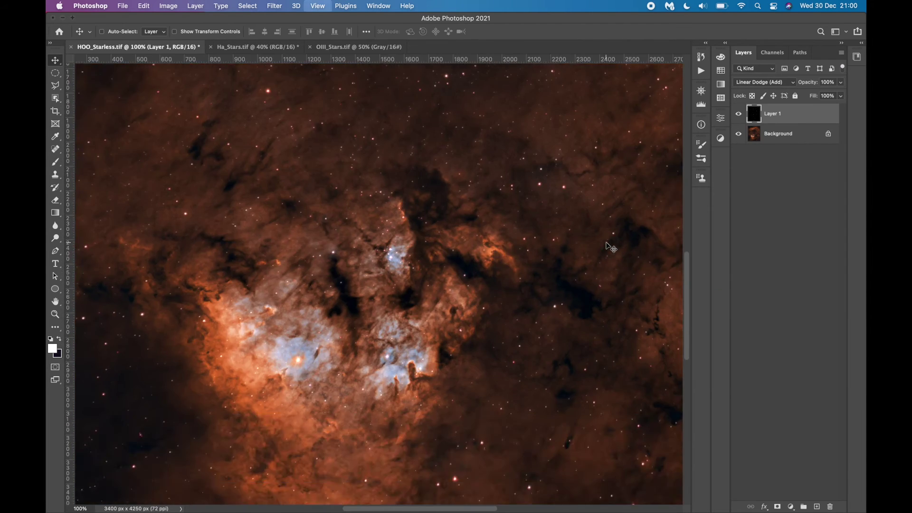
pyautogui.scroll(12, 606, 245)
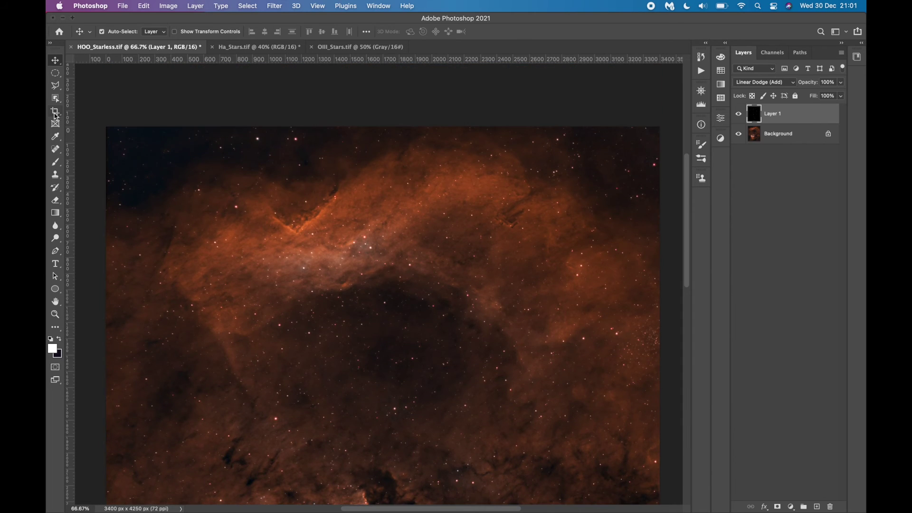
pyautogui.click(55, 112)
pyautogui.press('super+plus')
pyautogui.press('super+plus')
pyautogui.press('super+plus')
pyautogui.moveTo(288, 252); pyautogui.dragTo(291, 252)
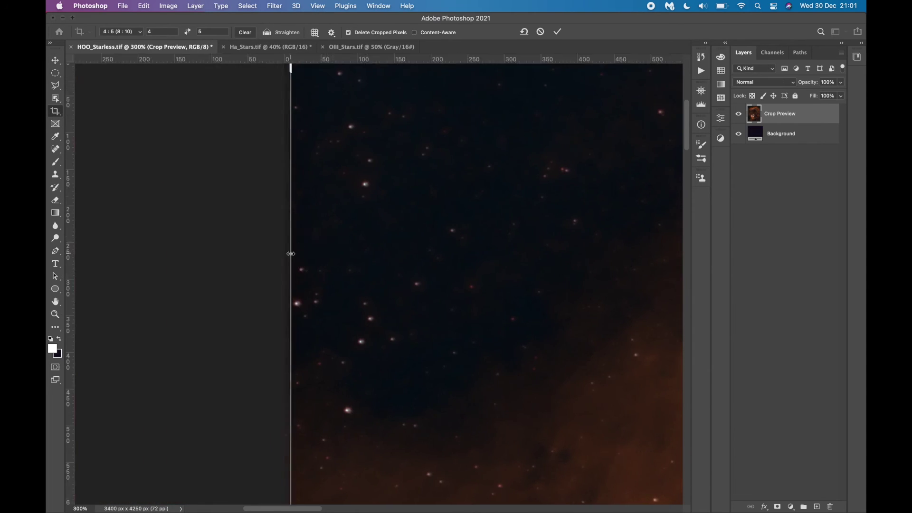
pyautogui.scroll(-20, 291, 252)
pyautogui.hscroll(15, 291, 252)
pyautogui.hscroll(-20, 341, 318)
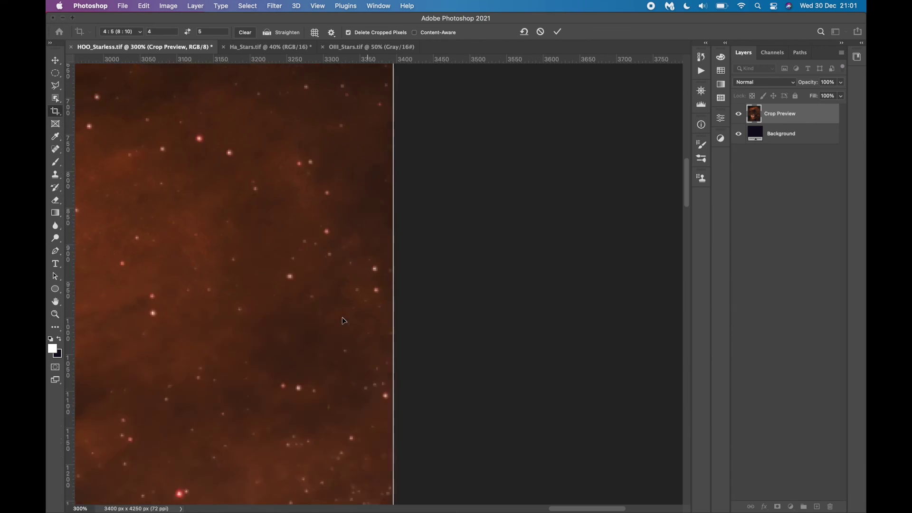
pyautogui.scroll(8, 342, 317)
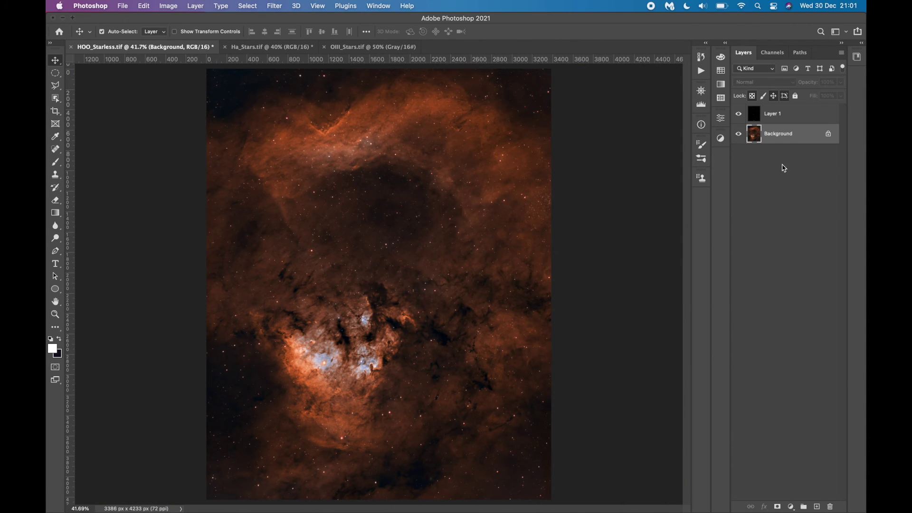
# Step: Hide the star layer and duplicate the Background nebula layer
pyautogui.press('super+l')
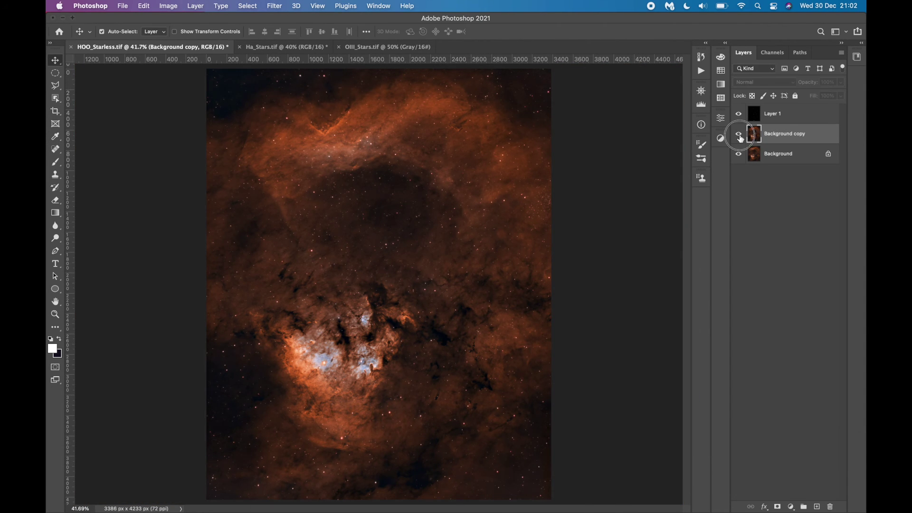
pyautogui.press('BackSpace')
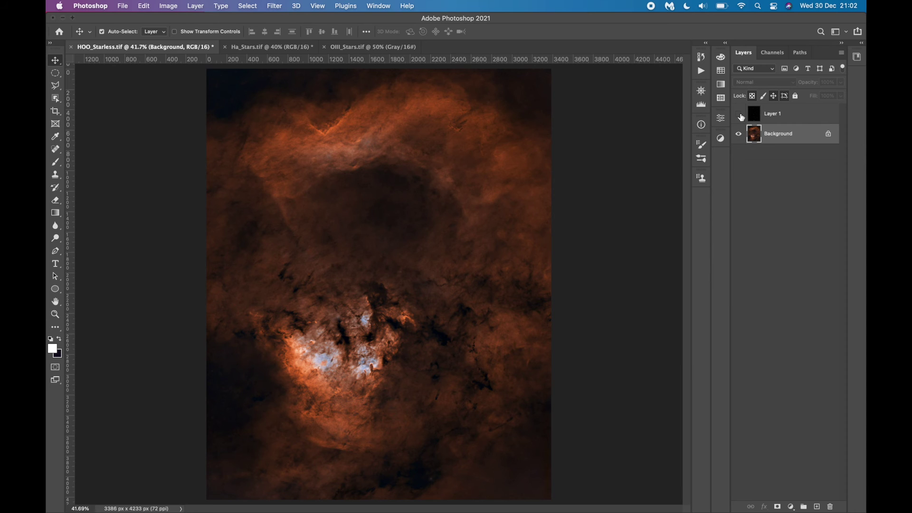
pyautogui.press('super+j')
# Step: Outline the dark blue upper-left corner of the nebula copy with a Polygonal Lasso selection
pyautogui.scroll(12, 421, 171)
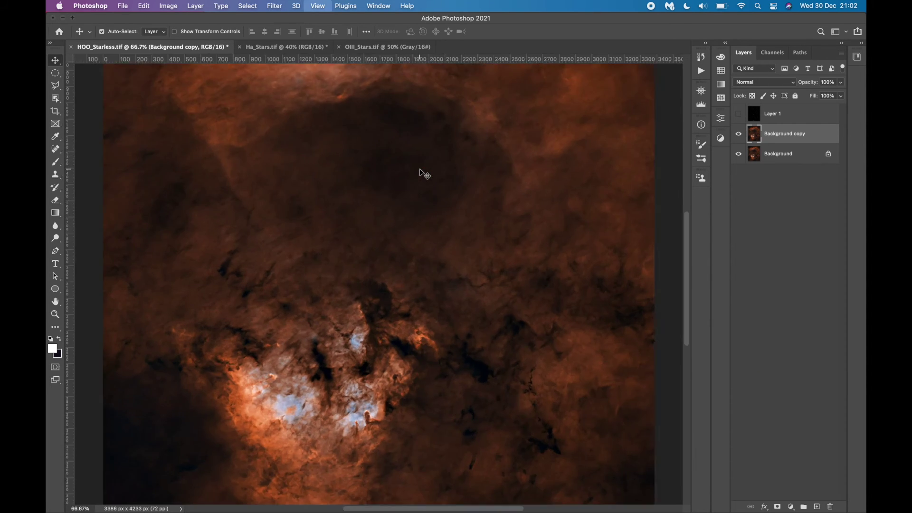
pyautogui.press('super+minus')
pyautogui.hscroll(-5, 420, 169)
pyautogui.scroll(10, 420, 169)
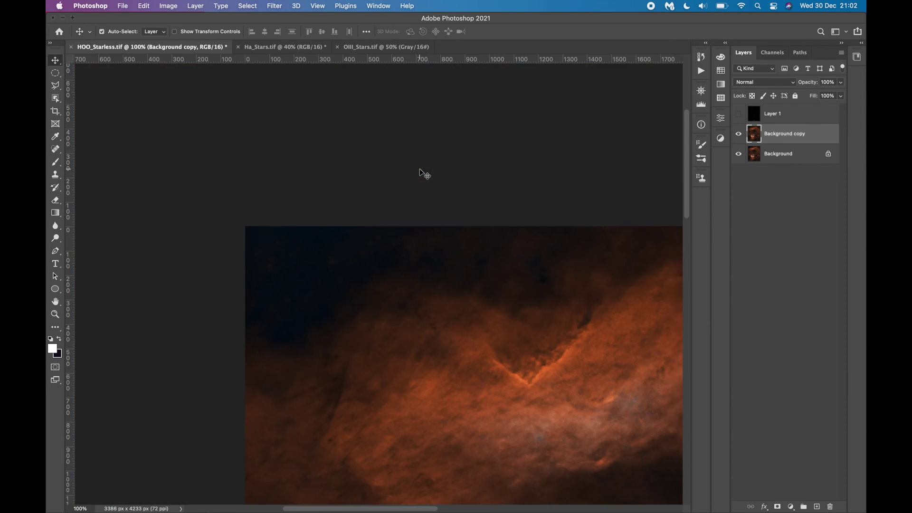
pyautogui.press('super+plus')
pyautogui.press('super+plus')
pyautogui.press('super+minus')
pyautogui.press('super+minus')
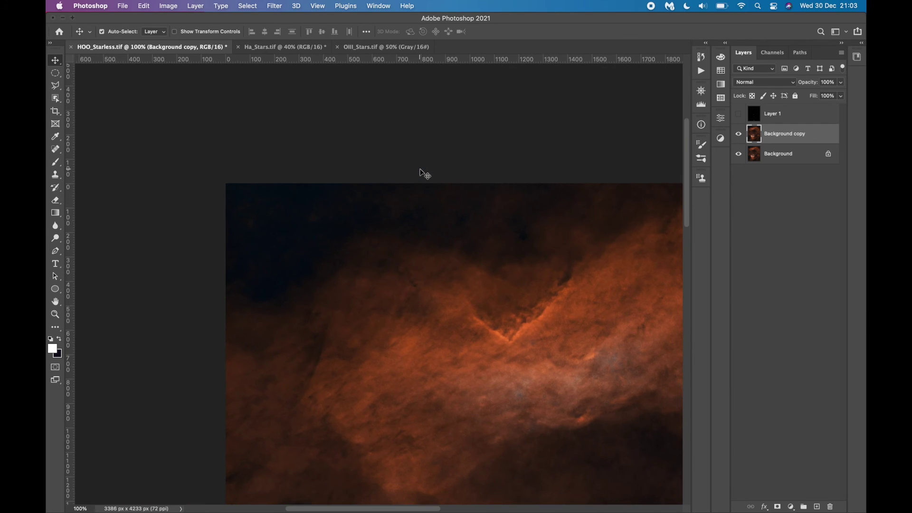
pyautogui.press('l')
pyautogui.click(220, 313)
pyautogui.click(292, 309)
pyautogui.click(292, 286)
pyautogui.click(367, 237)
pyautogui.click(422, 245)
pyautogui.click(206, 145)
pyautogui.click(220, 313)
# Step: Feather the selection around the nebula's dark blue corner
pyautogui.click(248, 6)
pyautogui.moveTo(264, 152)
pyautogui.click(380, 188)
pyautogui.press('Return')
# Step: Reduce the blue in the selected corner with Curves, lowering a Blue channel midpoint to output 120
pyautogui.press('super+m')
pyautogui.click(601, 290)
pyautogui.click(610, 319)
pyautogui.moveTo(665, 354); pyautogui.dragTo(660, 367)
pyautogui.press('super+h')
pyautogui.moveTo(639, 256); pyautogui.dragTo(661, 324)
pyautogui.hscroll(3, 545, 273)
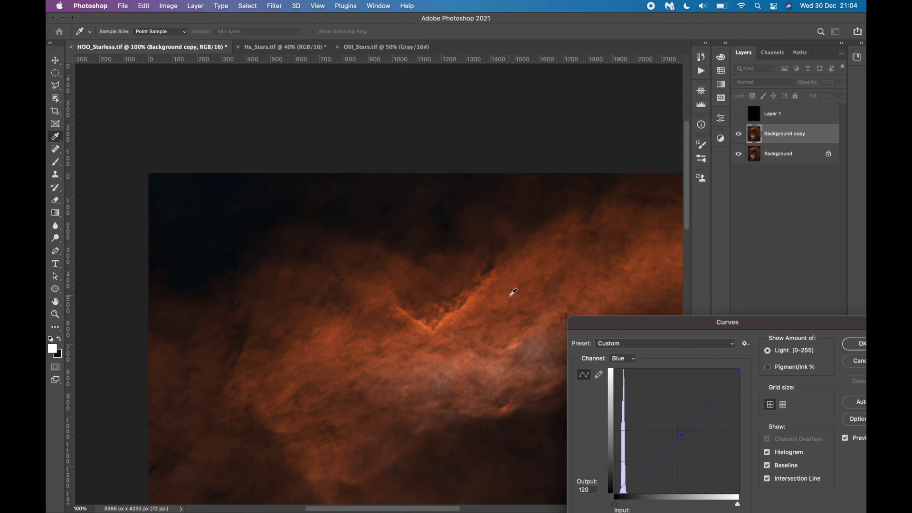
pyautogui.scroll(-15, 574, 307)
pyautogui.hscroll(10, 573, 306)
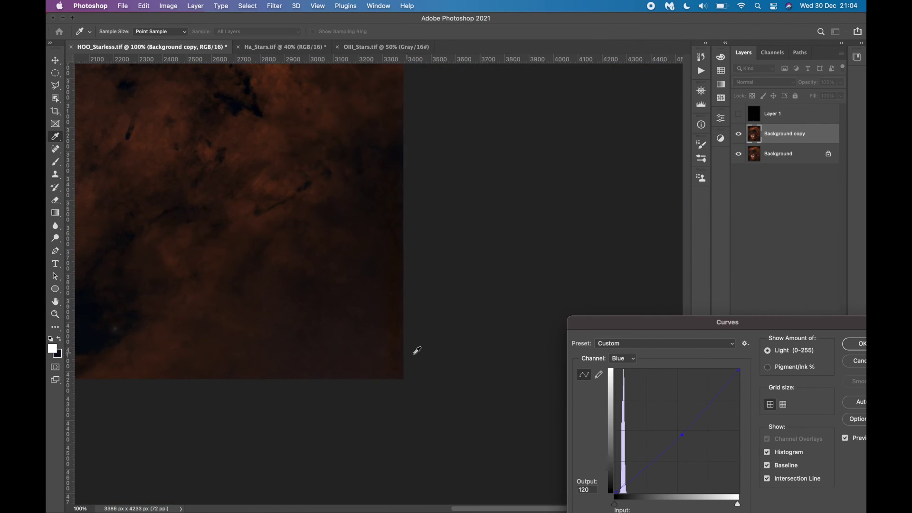
pyautogui.press('Return')
# Step: Examine the nebula's lower-right corner and edges for artefacts, both up close and in the full view
pyautogui.press('super+equal')
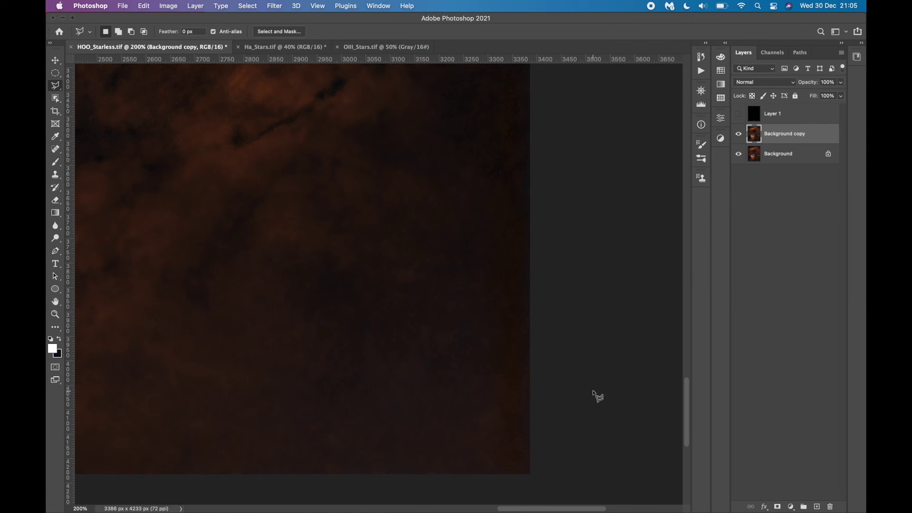
pyautogui.press('super+0')
pyautogui.press('super+equal')
pyautogui.press('super+equal')
pyautogui.press('super+equal')
pyautogui.press('super+equal')
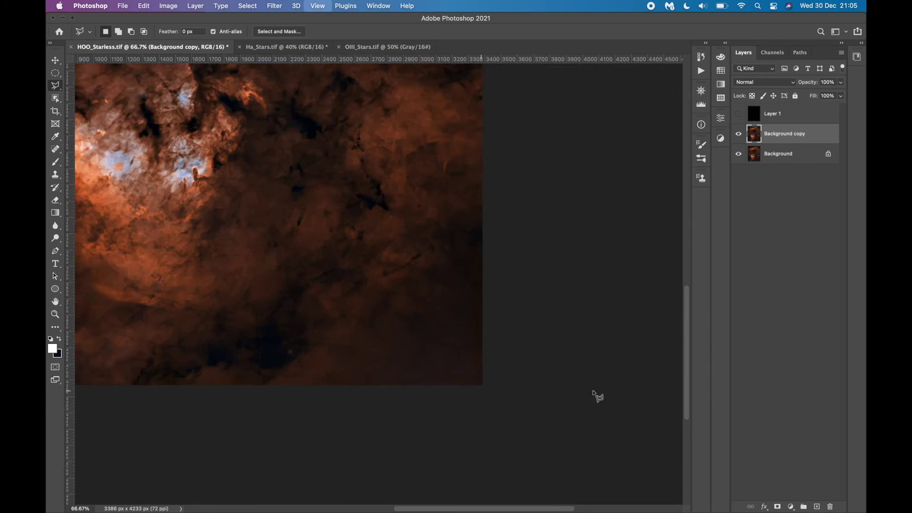
pyautogui.scroll(-5, 564, 391)
pyautogui.hscroll(3, 563, 391)
pyautogui.press('super+minus')
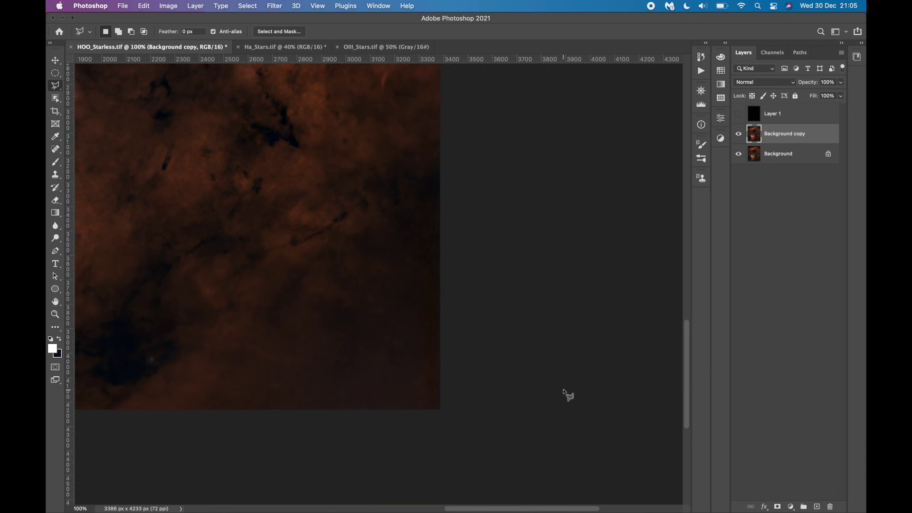
pyautogui.press('super+0')
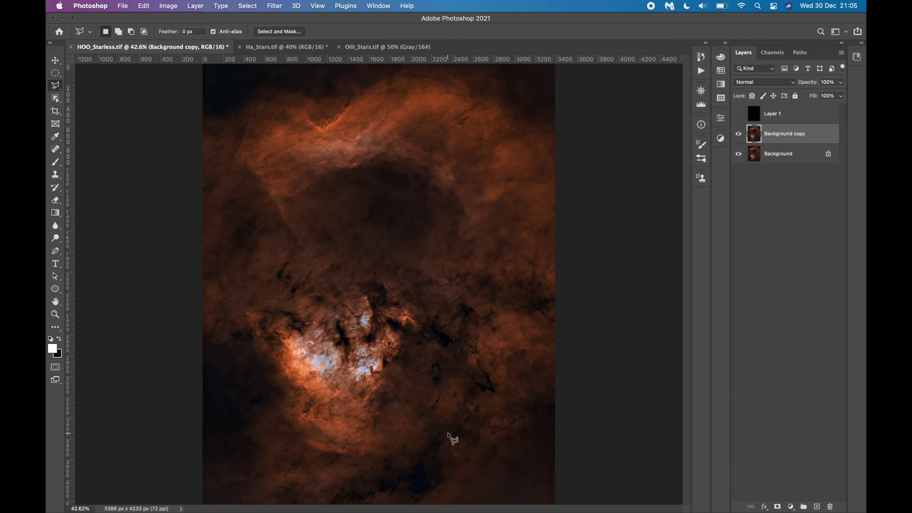
# Step: Set up a 4:5 crop that trims the nebula's right edge and reposition the image within it
pyautogui.press('c')
pyautogui.click(121, 31)
pyautogui.click(119, 81)
pyautogui.moveTo(554, 394); pyautogui.dragTo(549, 395)
pyautogui.moveTo(435, 325); pyautogui.dragTo(435, 319)
# Step: Adjust the 4:5 crop's right edge to exclude the edge artefacts, checking it along its full height
pyautogui.press('super+equal')
pyautogui.press('super+equal')
pyautogui.press('super+equal')
pyautogui.hscroll(5, 436, 318)
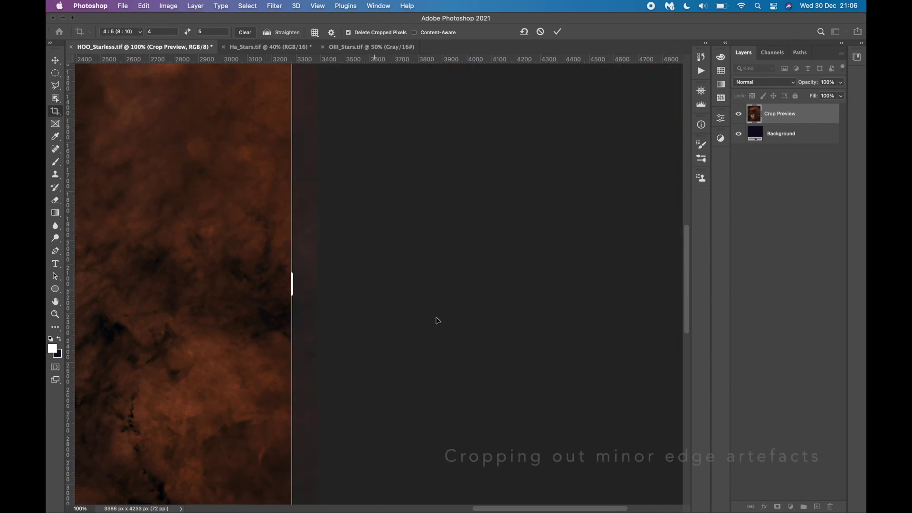
pyautogui.scroll(-10, 437, 321)
pyautogui.moveTo(307, 280); pyautogui.dragTo(307, 281)
pyautogui.scroll(15, 283, 284)
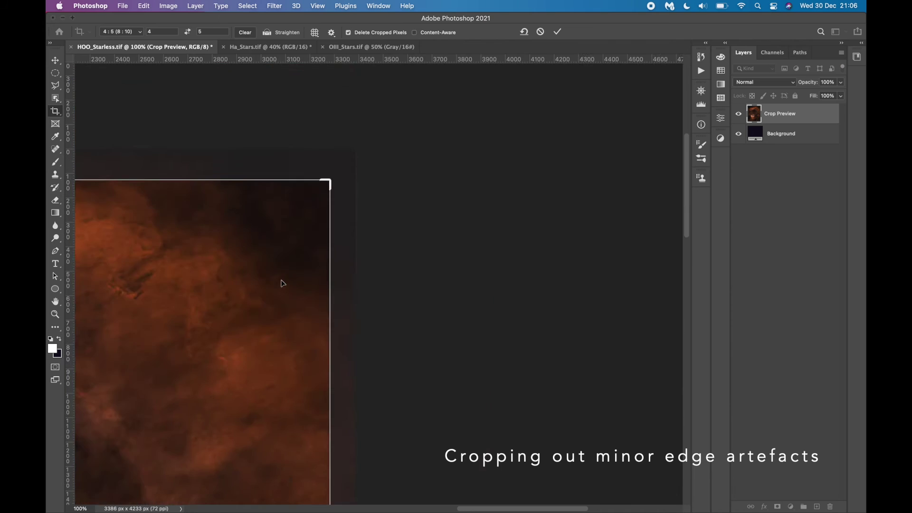
pyautogui.press('super+0')
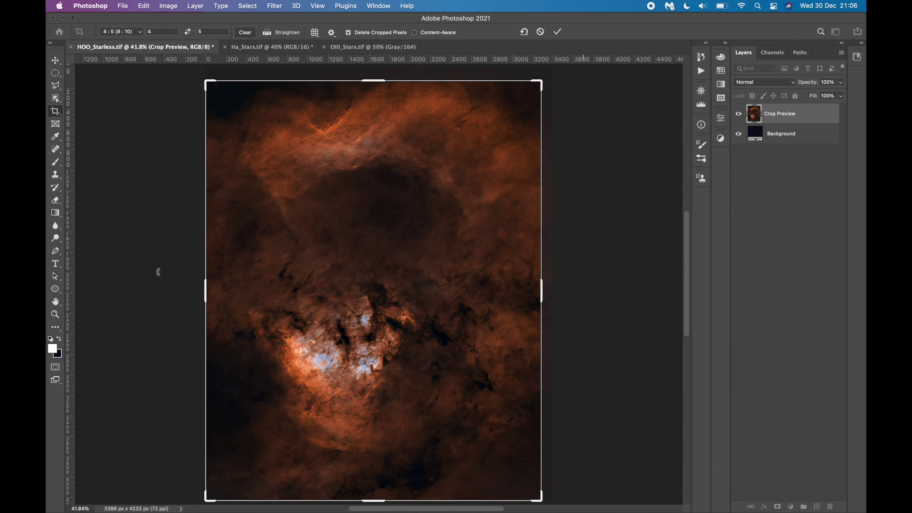
# Step: Adjust the crop's left edge, reposition the nebula within the 4:5 frame and apply the crop
pyautogui.moveTo(206, 287); pyautogui.dragTo(208, 287)
pyautogui.moveTo(351, 292); pyautogui.dragTo(349, 289)
pyautogui.moveTo(208, 285); pyautogui.dragTo(199, 285)
pyautogui.moveTo(251, 284); pyautogui.dragTo(250, 289)
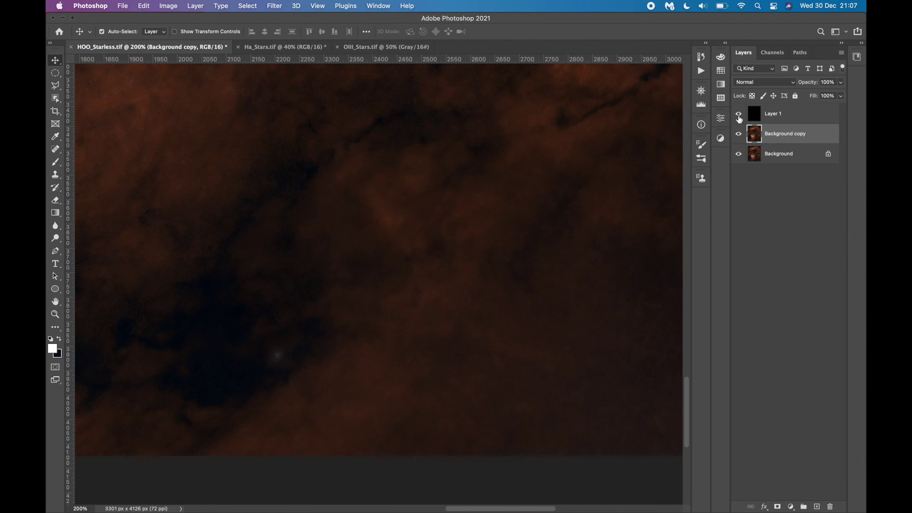
# Step: Take up the Spot Healing Brush and examine the nebula's lower area and bright core up close for leftover artefacts
pyautogui.click(56, 149)
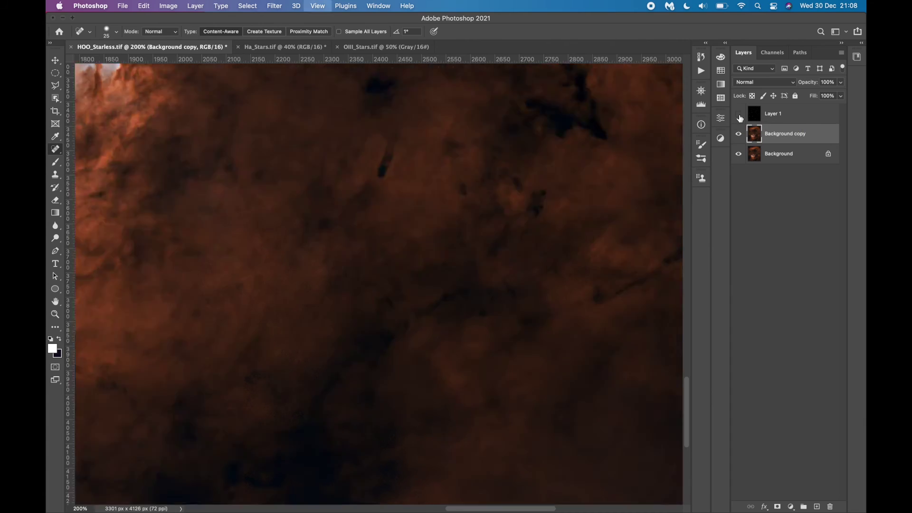
pyautogui.press('super+0')
pyautogui.scroll(5, 477, 309)
pyautogui.hscroll(-3, 477, 309)
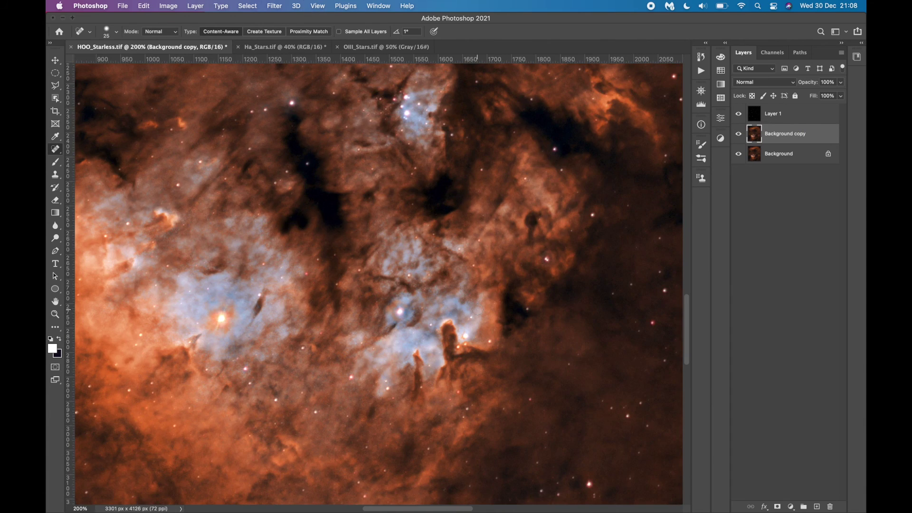
pyautogui.press('super+minus')
pyautogui.hscroll(3, 477, 309)
pyautogui.scroll(-4, 477, 309)
pyautogui.hscroll(-5, 498, 282)
pyautogui.scroll(5, 510, 281)
pyautogui.hscroll(-3, 511, 282)
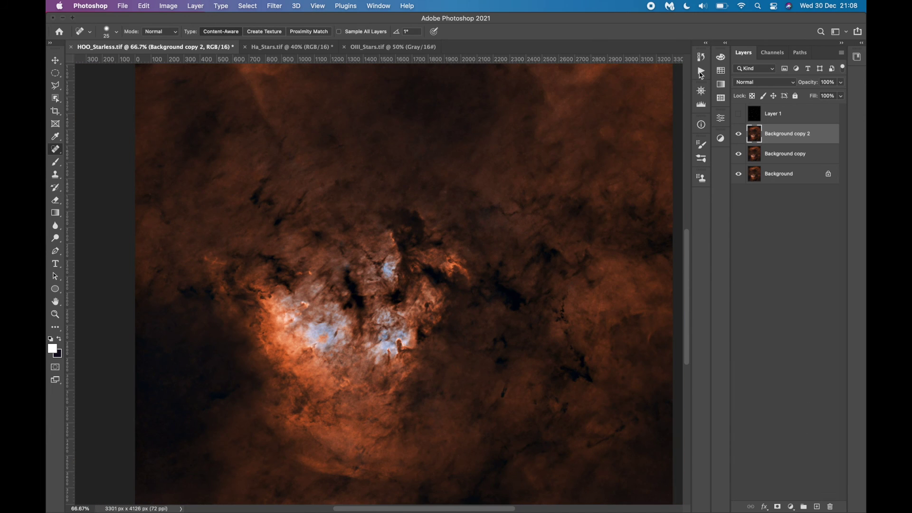
# Step: Soften the duplicated nebula layer with the Less Crunchy More Fuzzy action, then merge both copies into the background
pyautogui.click(701, 71)
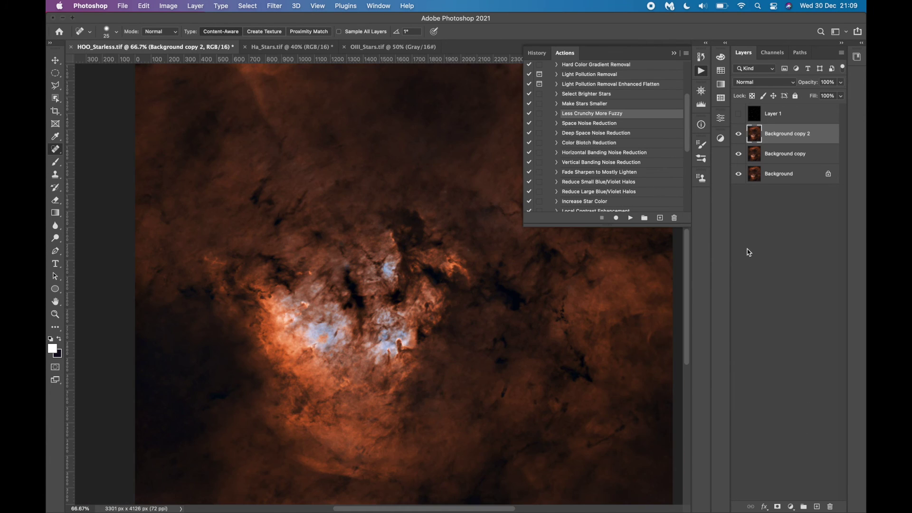
pyautogui.click(739, 135)
pyautogui.click(738, 137)
pyautogui.press('super+1')
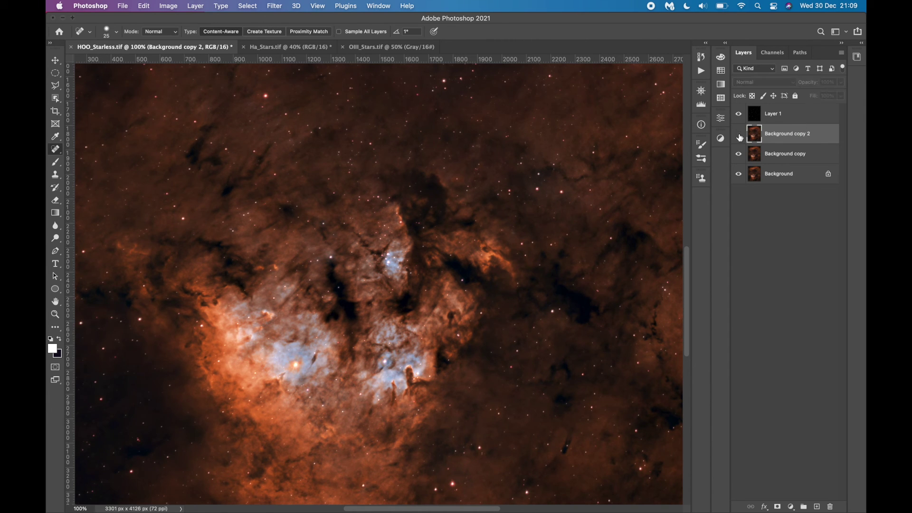
pyautogui.click(738, 137)
pyautogui.press('super+equal')
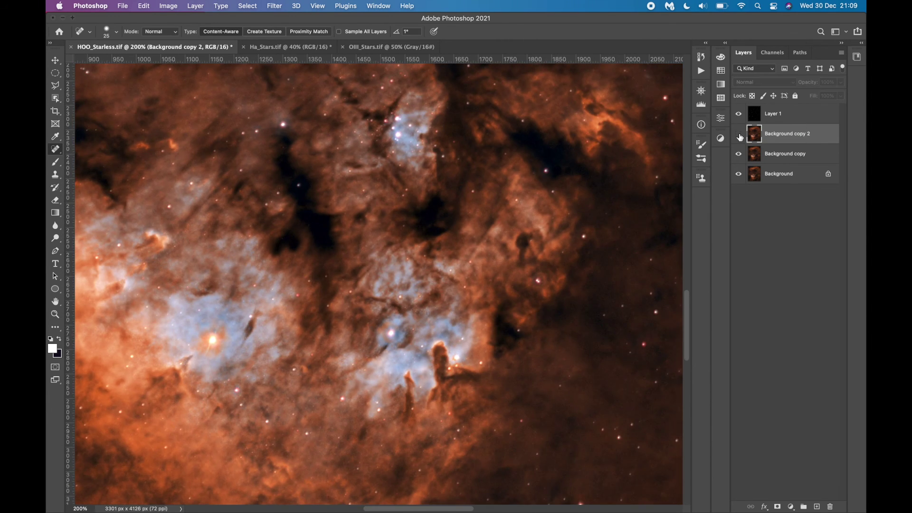
pyautogui.press('super+minus')
pyautogui.click(739, 136)
pyautogui.press('super+0')
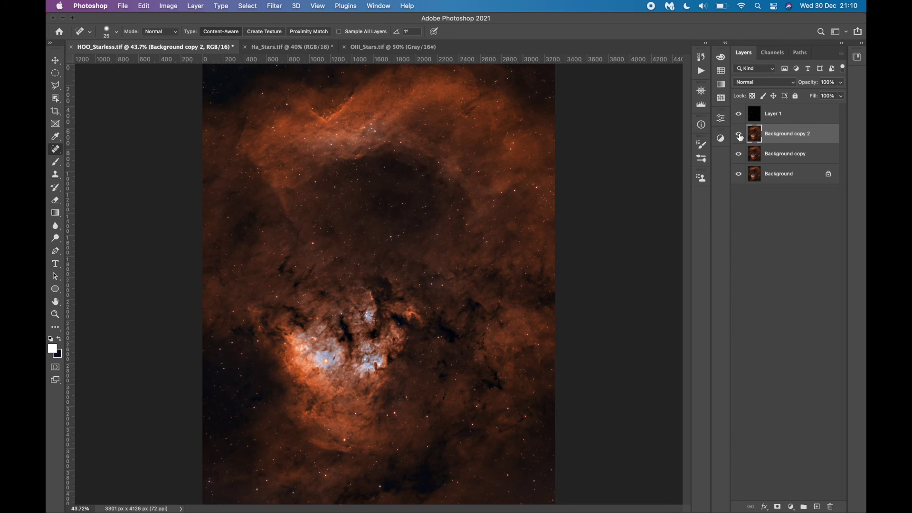
pyautogui.press('super+e')
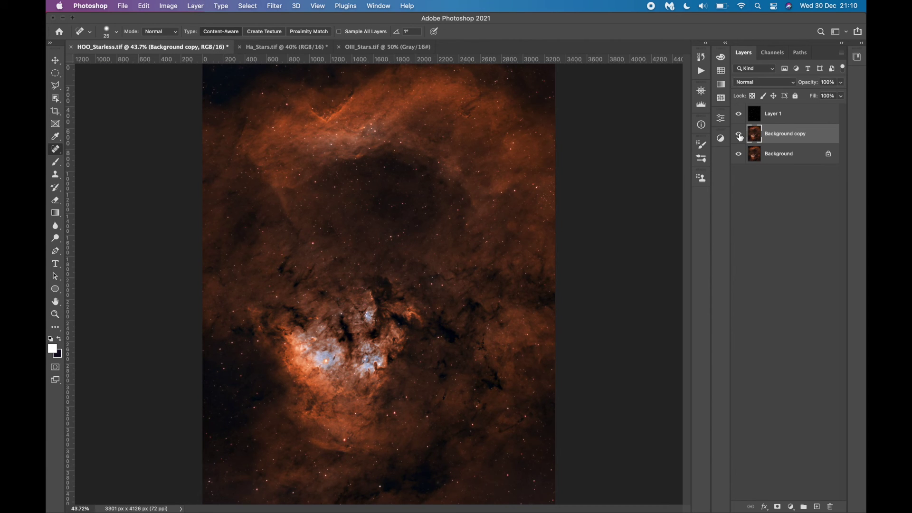
pyautogui.press('super+e')
# Step: Set up a Gaussian Blur with a radius of 1.0 pixel on the star layer above the nebula
pyautogui.click(763, 118)
pyautogui.click(55, 61)
pyautogui.press('super+plus')
pyautogui.press('super+plus')
pyautogui.press('super+plus')
pyautogui.scroll(-3, 265, 252)
pyautogui.press('super+plus')
pyautogui.scroll(6, 265, 252)
pyautogui.click(273, 6)
pyautogui.click(434, 166)
pyautogui.click(633, 323)
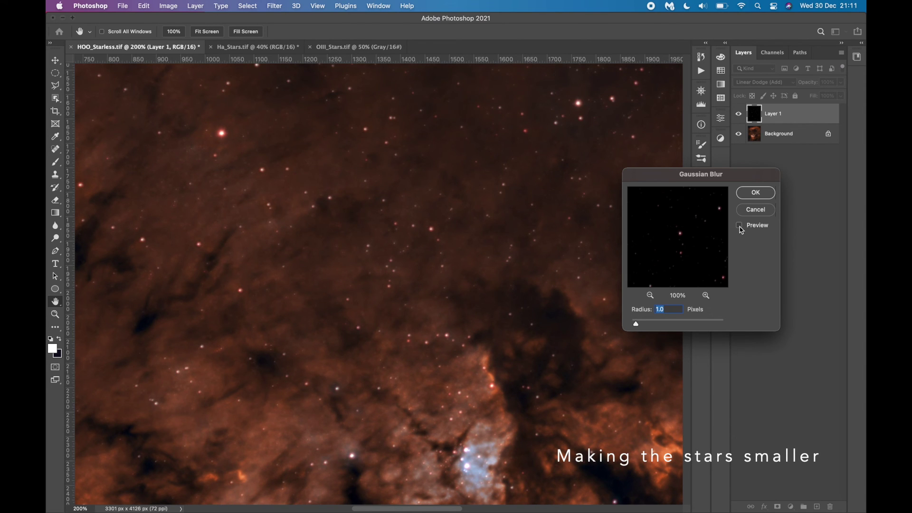
# Step: Compare the stars with and without the blur at several magnifications and apply the Gaussian Blur
pyautogui.click(739, 225)
pyautogui.press('super+minus')
pyautogui.press('super+minus')
pyautogui.press('Up')
pyautogui.press('Up')
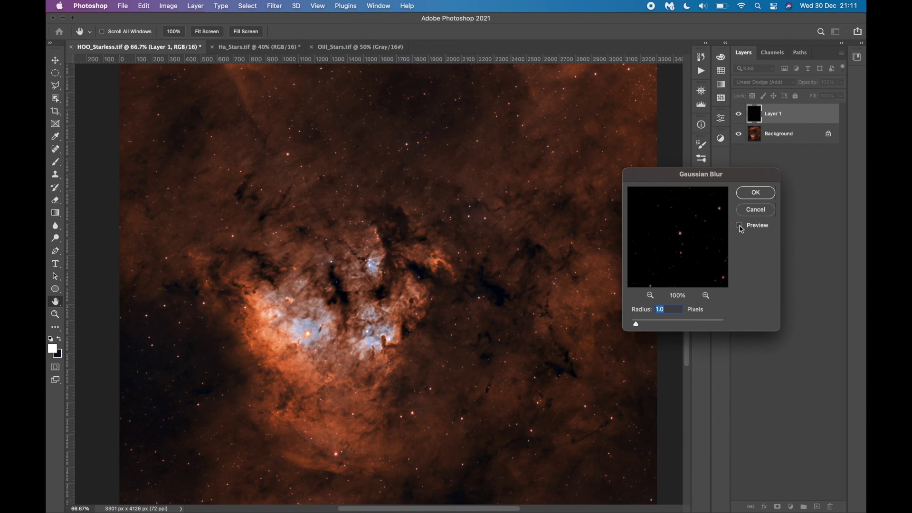
pyautogui.press('super+plus')
pyautogui.press('super+plus')
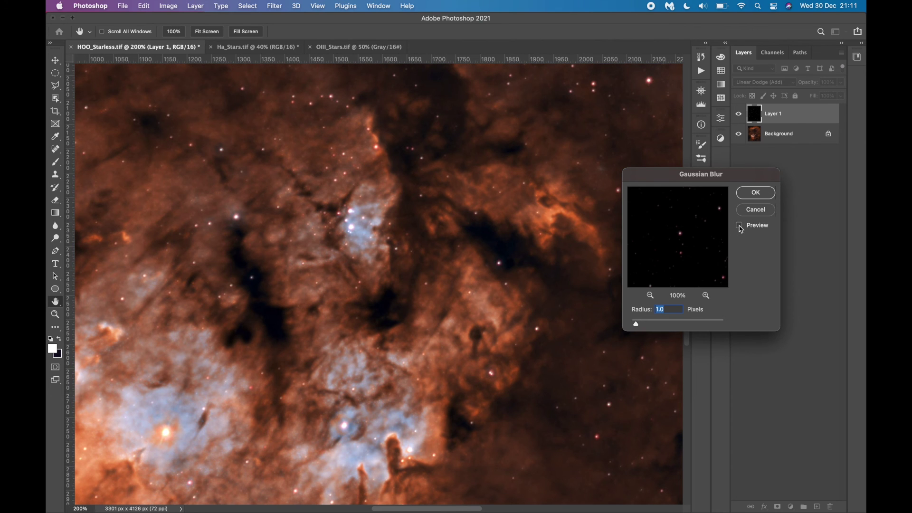
pyautogui.click(739, 225)
pyautogui.press('super+minus')
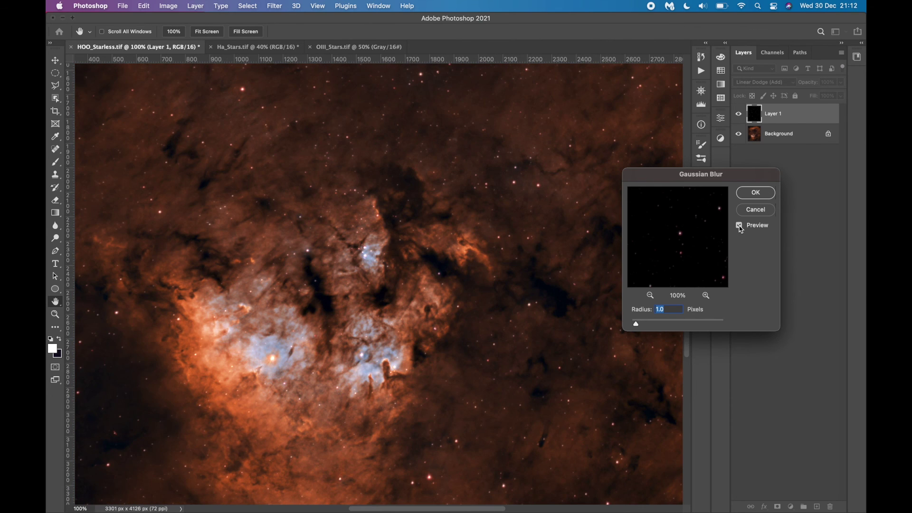
pyautogui.click(756, 192)
pyautogui.press('super+0')
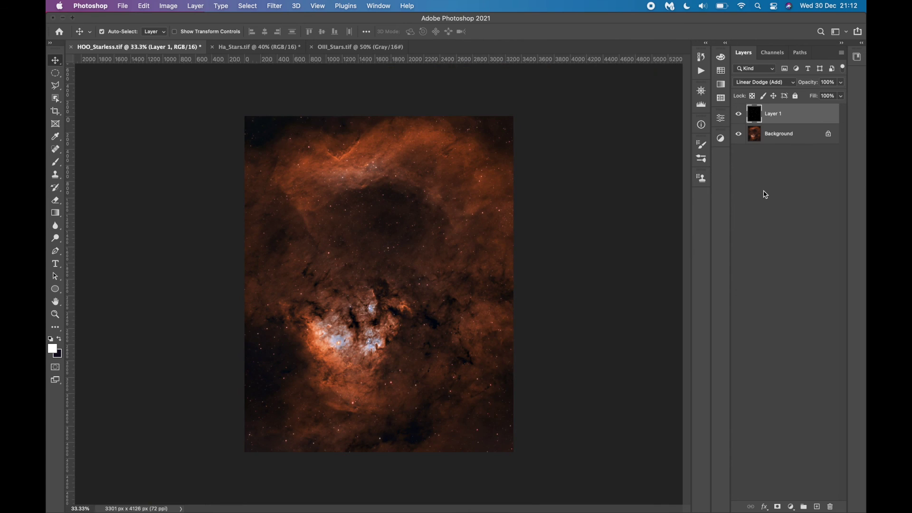
pyautogui.press('v')
pyautogui.click(168, 6)
pyautogui.moveTo(182, 33)
pyautogui.click(304, 33)
pyautogui.press('Down')
pyautogui.press('Down')
pyautogui.press('Down')
pyautogui.press('Down')
pyautogui.press('Down')
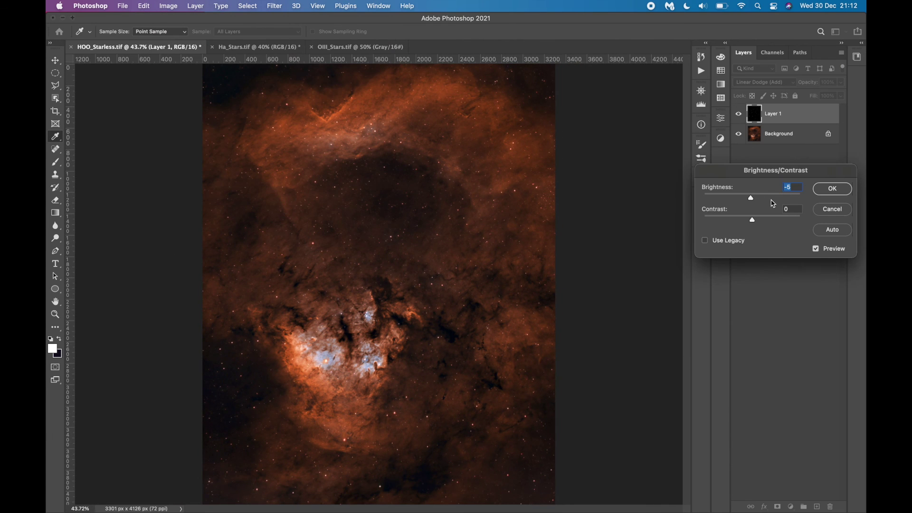
pyautogui.click(831, 209)
# Step: Set up the Dust & Scratches filter on the star layer with radius 2 pixels and threshold 0
pyautogui.press('super+1')
pyautogui.scroll(4, 378, 284)
pyautogui.click(273, 6)
pyautogui.moveTo(285, 170)
pyautogui.click(421, 189)
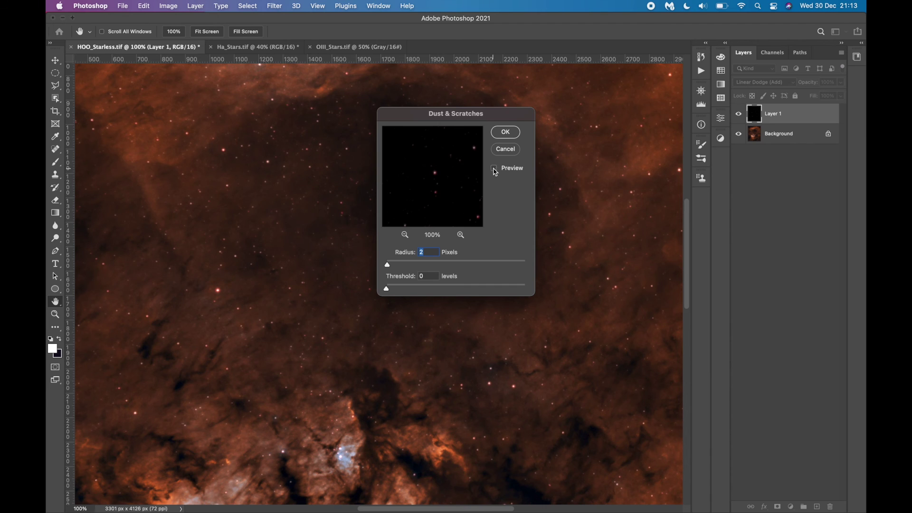
# Step: Compare the star sizes with and without Dust & Scratches in full and close-up views, then apply the filter
pyautogui.click(494, 169)
pyautogui.click(494, 169)
pyautogui.press('super+0')
pyautogui.moveTo(494, 169); pyautogui.dragTo(686, 152)
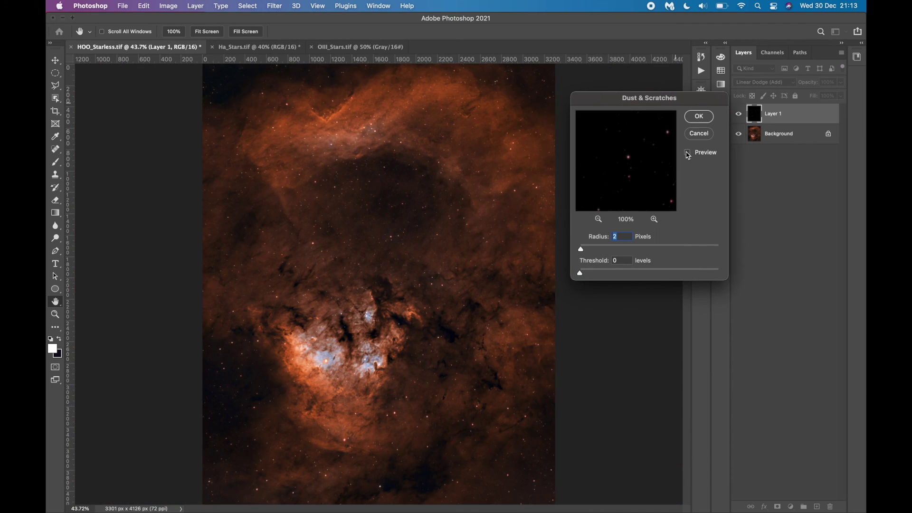
pyautogui.press('super+plus')
pyautogui.press('super+plus')
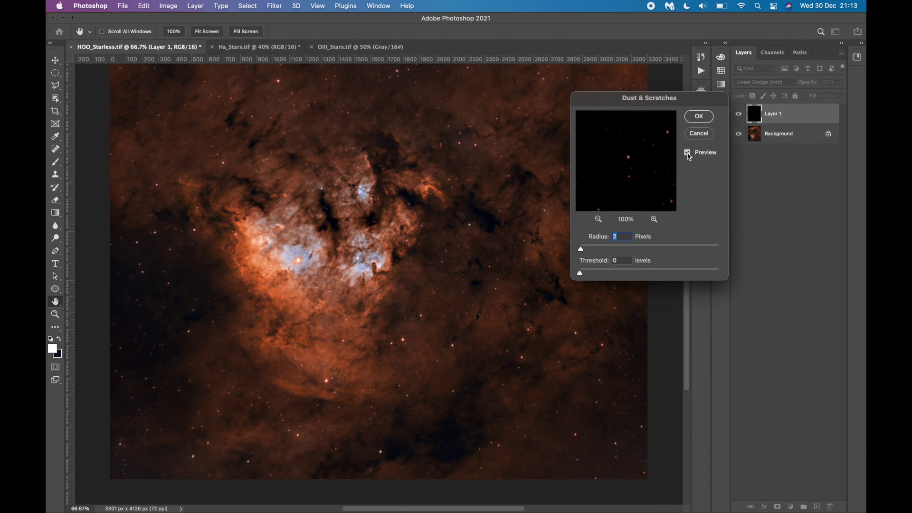
pyautogui.press('super+plus')
pyautogui.press('super+plus')
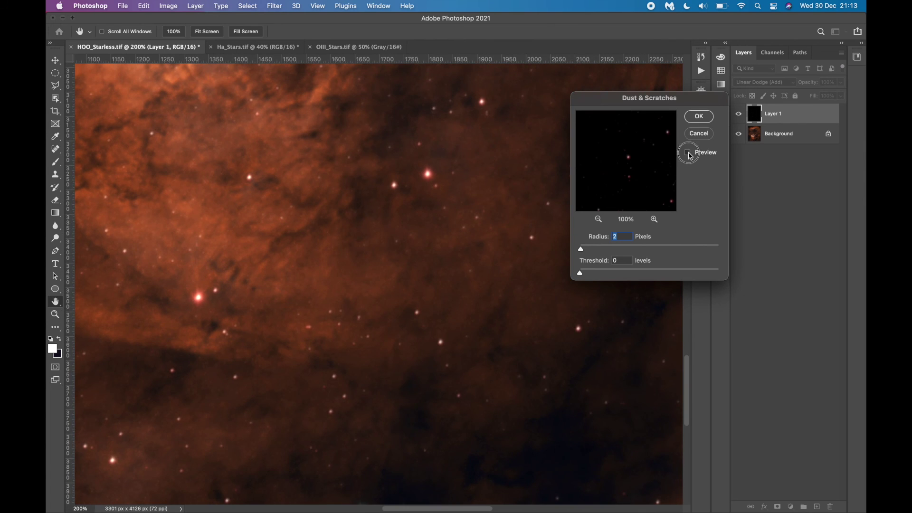
pyautogui.press('super+minus')
pyautogui.press('super+minus')
pyautogui.click(688, 153)
pyautogui.click(695, 116)
# Step: Set the star layer's brightness to 23 with Brightness/Contrast, leaving contrast at 0
pyautogui.click(168, 5)
pyautogui.click(308, 29)
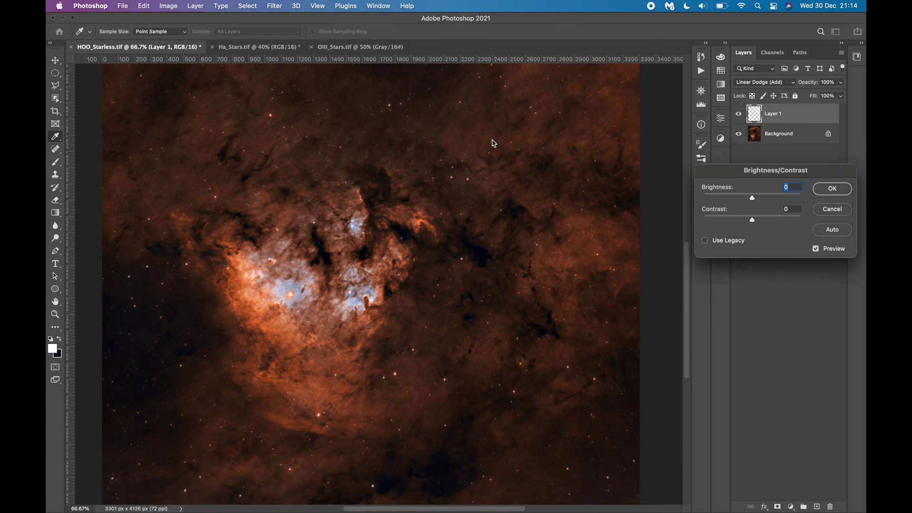
pyautogui.press('super+0')
pyautogui.press('Up')
pyautogui.press('Up')
pyautogui.press('Up')
pyautogui.press('Up')
pyautogui.press('Up')
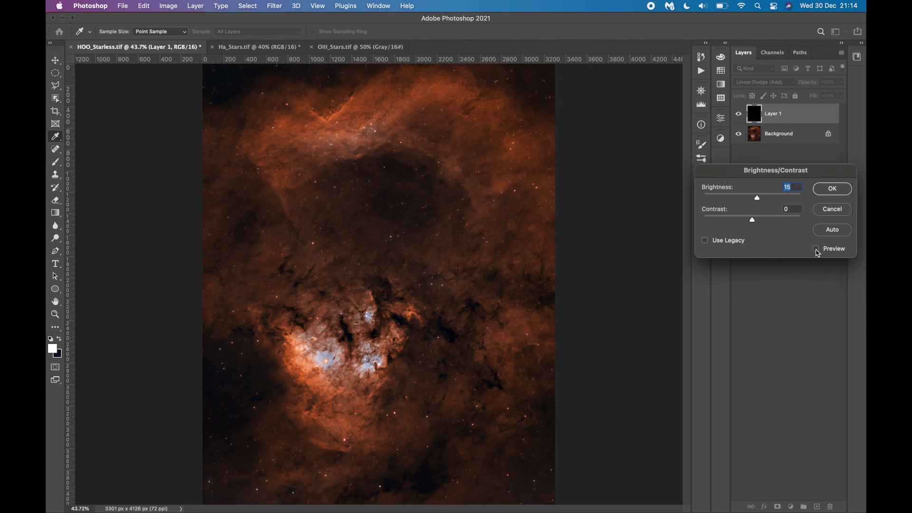
pyautogui.press('super+plus')
pyautogui.press('super+plus')
pyautogui.press('Down')
pyautogui.press('Down')
pyautogui.press('Down')
pyautogui.press('Down')
pyautogui.press('Down')
pyautogui.press('Down')
pyautogui.press('Down')
pyautogui.press('Down')
pyautogui.press('Down')
pyautogui.press('Down')
pyautogui.press('Down')
pyautogui.press('Down')
pyautogui.press('Down')
pyautogui.press('Down')
pyautogui.press('Down')
pyautogui.press('Down')
pyautogui.press('Down')
pyautogui.press('Down')
pyautogui.press('Down')
pyautogui.press('Down')
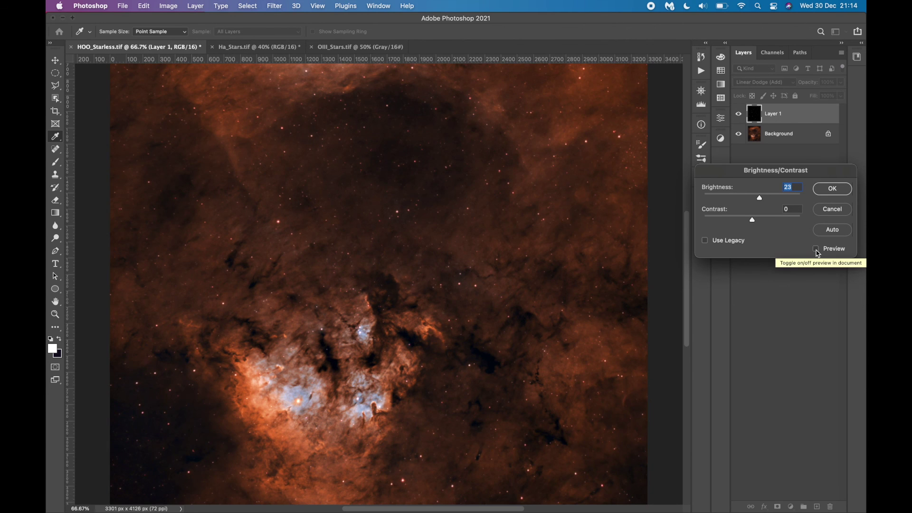
# Step: Check the brightened stars across the nebula against the unadjusted version and apply the brightness change
pyautogui.scroll(-5, 818, 253)
pyautogui.scroll(6, 643, 291)
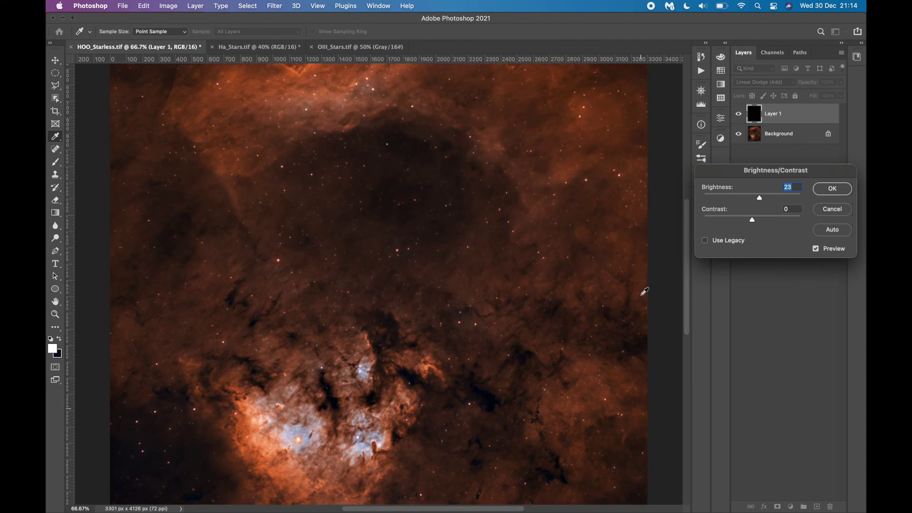
pyautogui.scroll(-4, 643, 291)
pyautogui.click(815, 249)
pyautogui.scroll(5, 646, 270)
pyautogui.click(831, 188)
pyautogui.press('super+0')
# Step: Duplicate the nebula background layer and try Hue/Saturation on the copy with hue +1 and saturation +26
pyautogui.click(774, 135)
pyautogui.press('super+j')
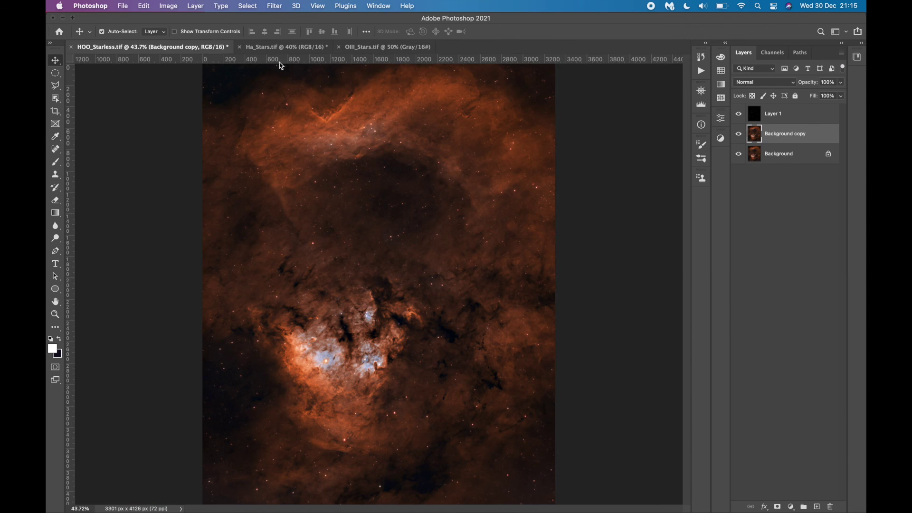
pyautogui.click(167, 6)
pyautogui.moveTo(182, 31)
pyautogui.click(304, 84)
pyautogui.moveTo(721, 268)
pyautogui.mouseDown()
pyautogui.moveTo(716, 291)
pyautogui.moveTo(721, 270)
pyautogui.mouseUp()
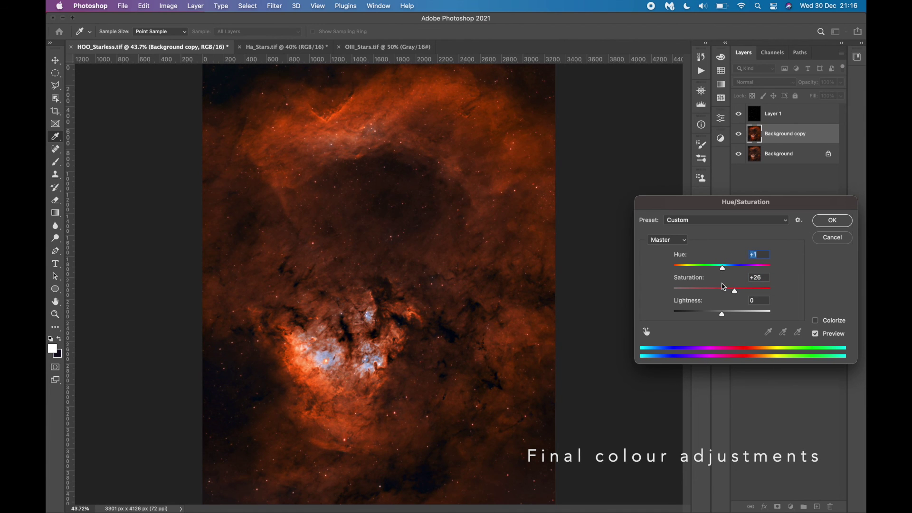
pyautogui.click(816, 334)
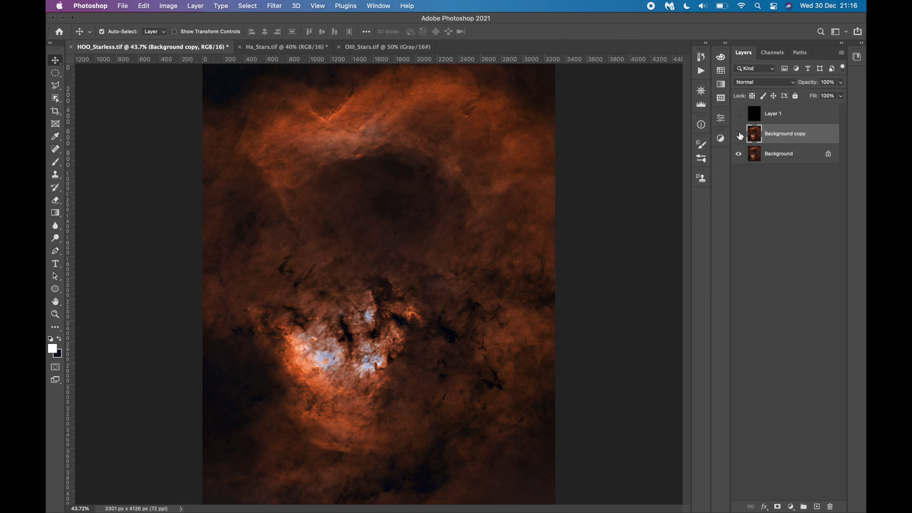
# Step: Delete the colour-adjusted copy of the nebula layer
pyautogui.click(663, 229)
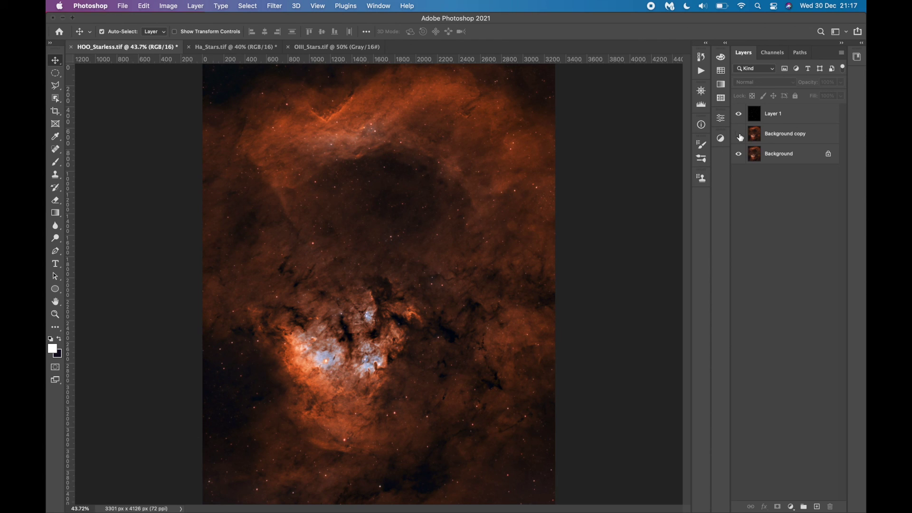
pyautogui.click(760, 136)
pyautogui.press('BackSpace')
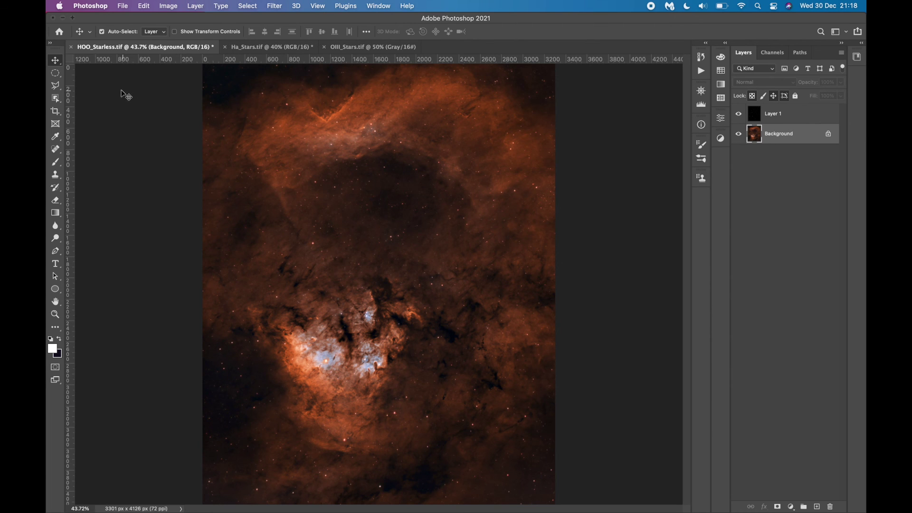
# Step: Save the finished image as a layered TIFF named NGC 7822 in the NGC7822 folder
pyautogui.press('super+shift+s')
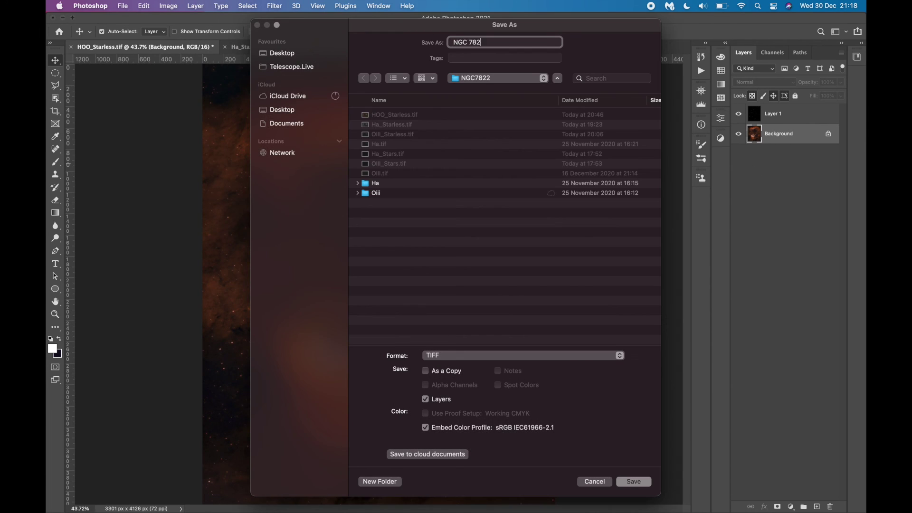
pyautogui.click(632, 482)
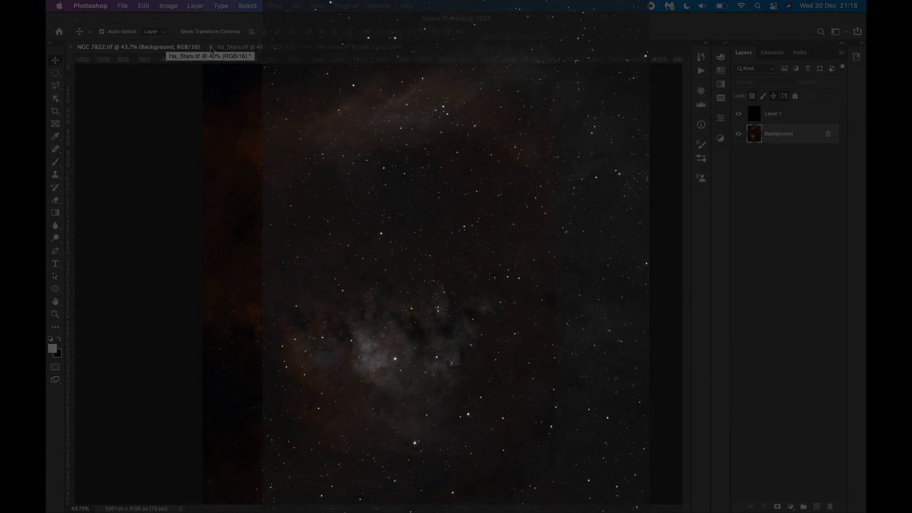